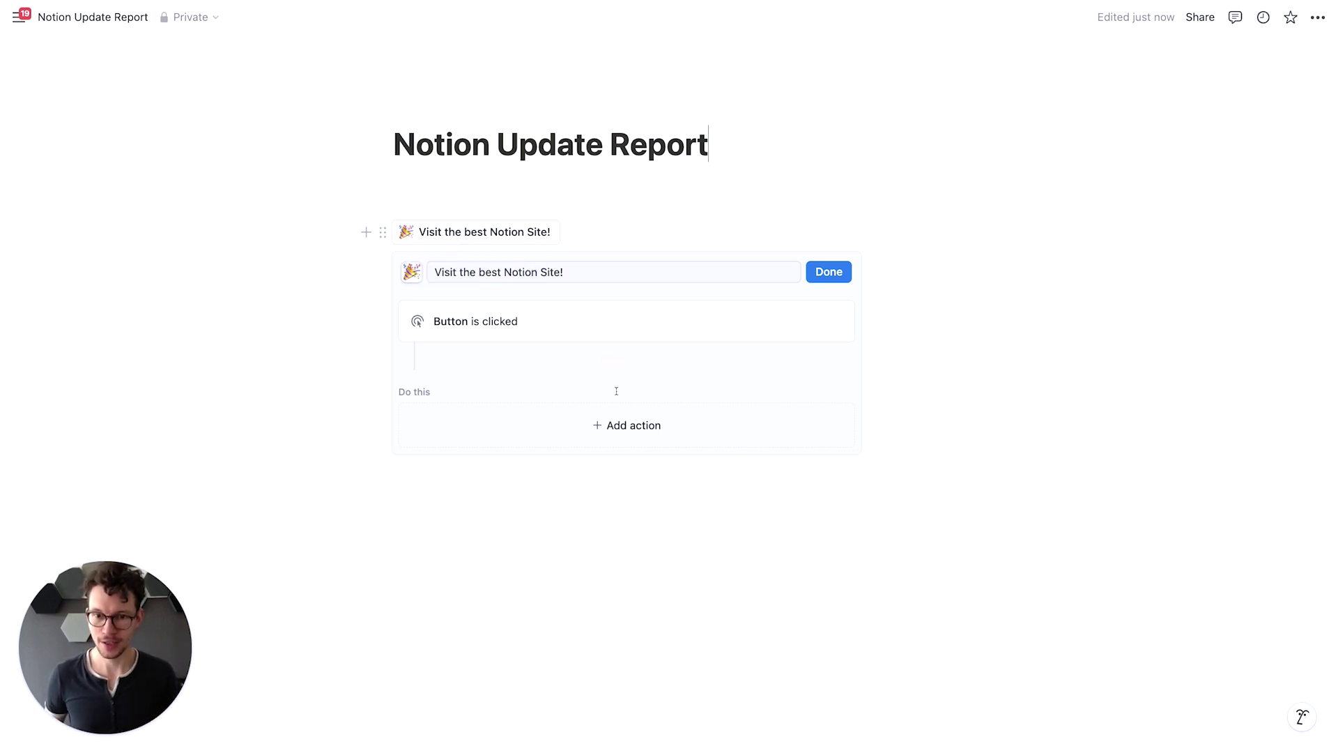
{"action": "left_click", "coordinate": [635, 435]}
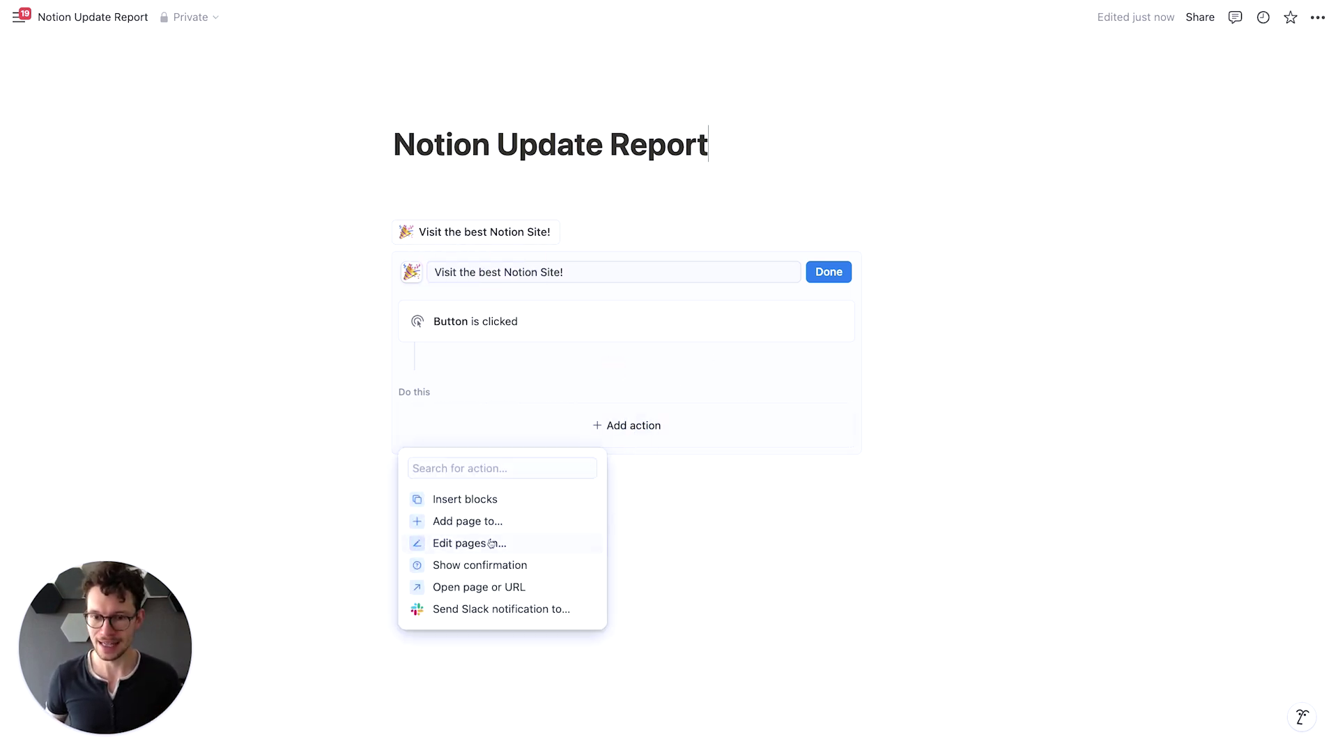
{"action": "left_click", "coordinate": [499, 587]}
{"action": "left_click", "coordinate": [521, 432]}
{"action": "type", "text": "https"}
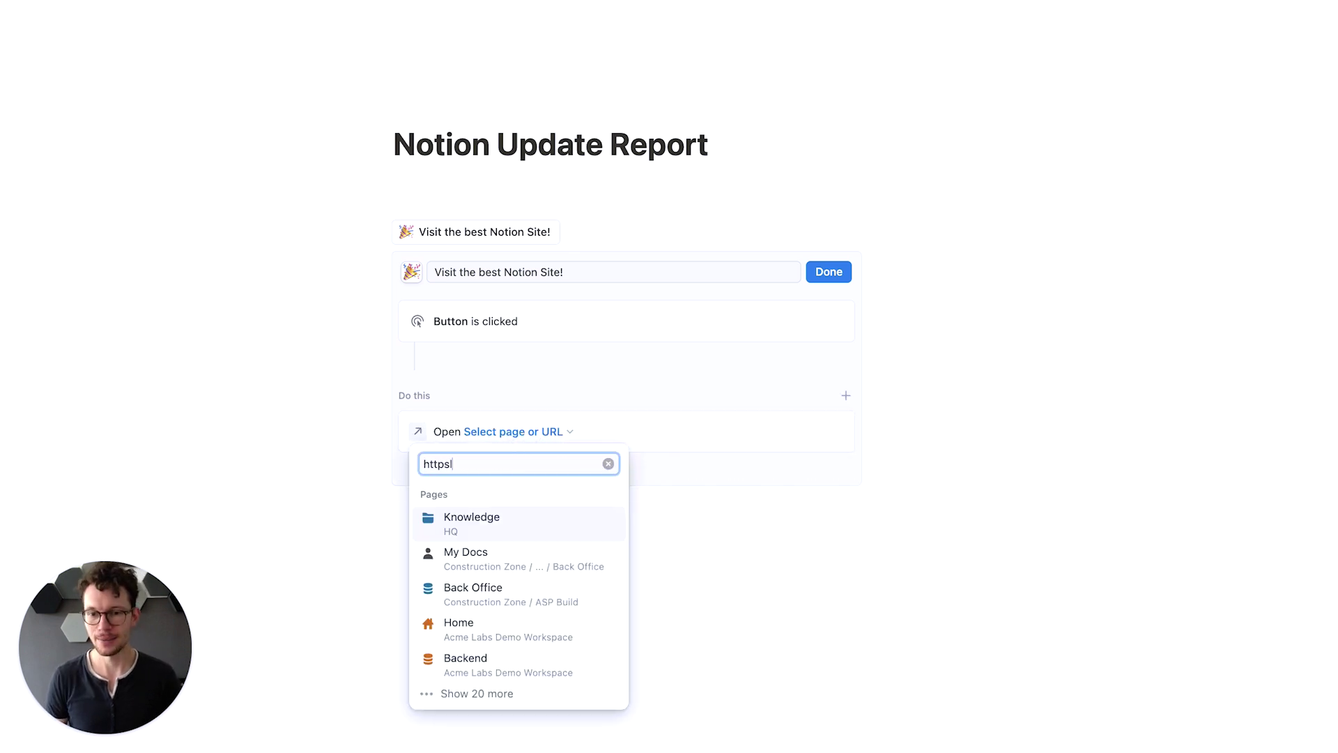
{"action": "type", "text": "://matthiasfrank.d"}
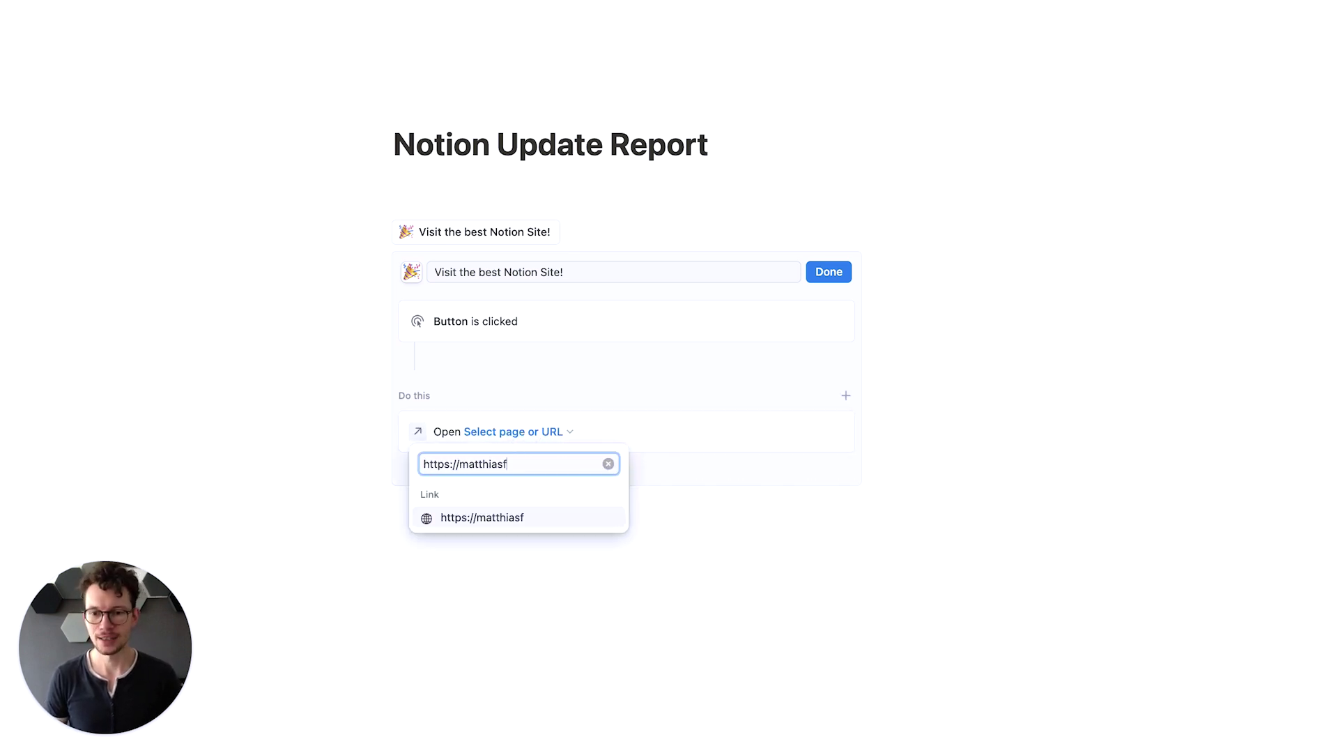
{"action": "key", "text": "Return"}
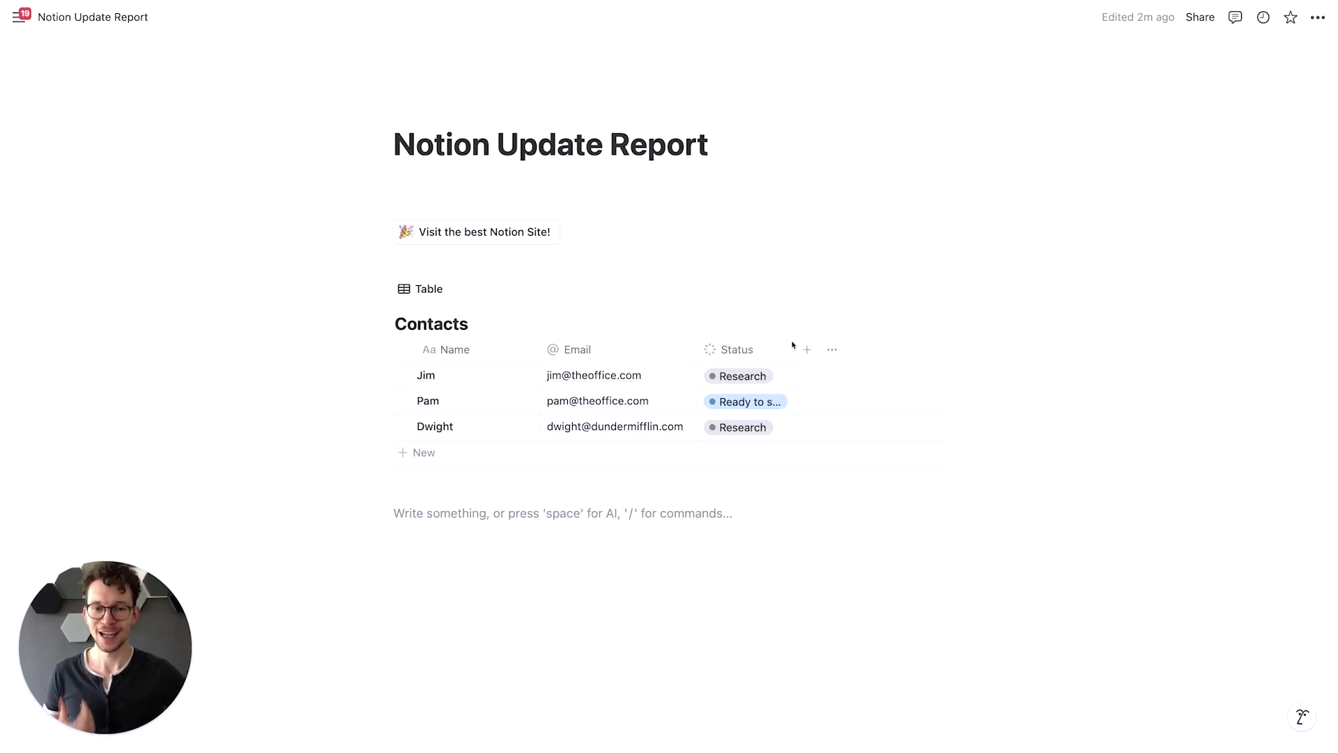
{"action": "left_click_drag", "start_coordinate": [793, 345], "coordinate": [819, 345]}
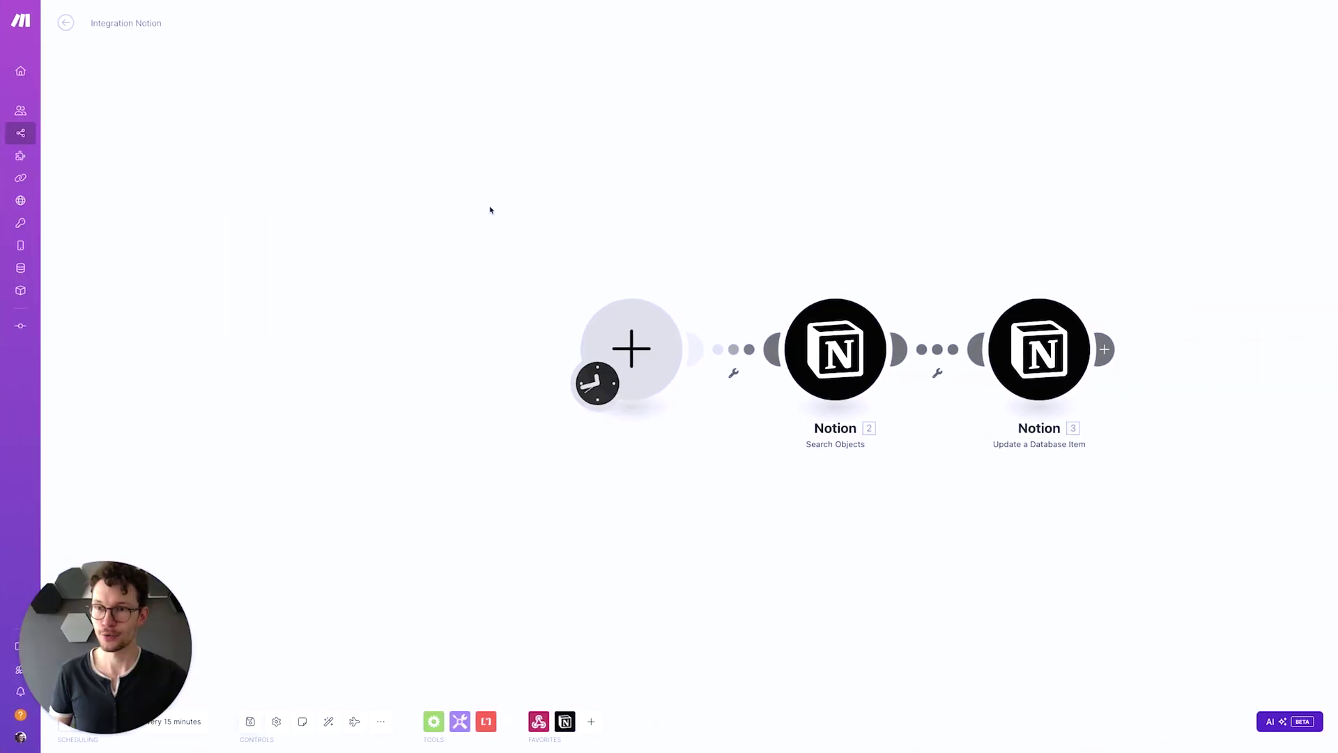
Replace the scenario trigger with a Webhooks Custom webhook and start creating a new webhook
{"action": "left_click", "coordinate": [456, 273]}
{"action": "left_click", "coordinate": [636, 354]}
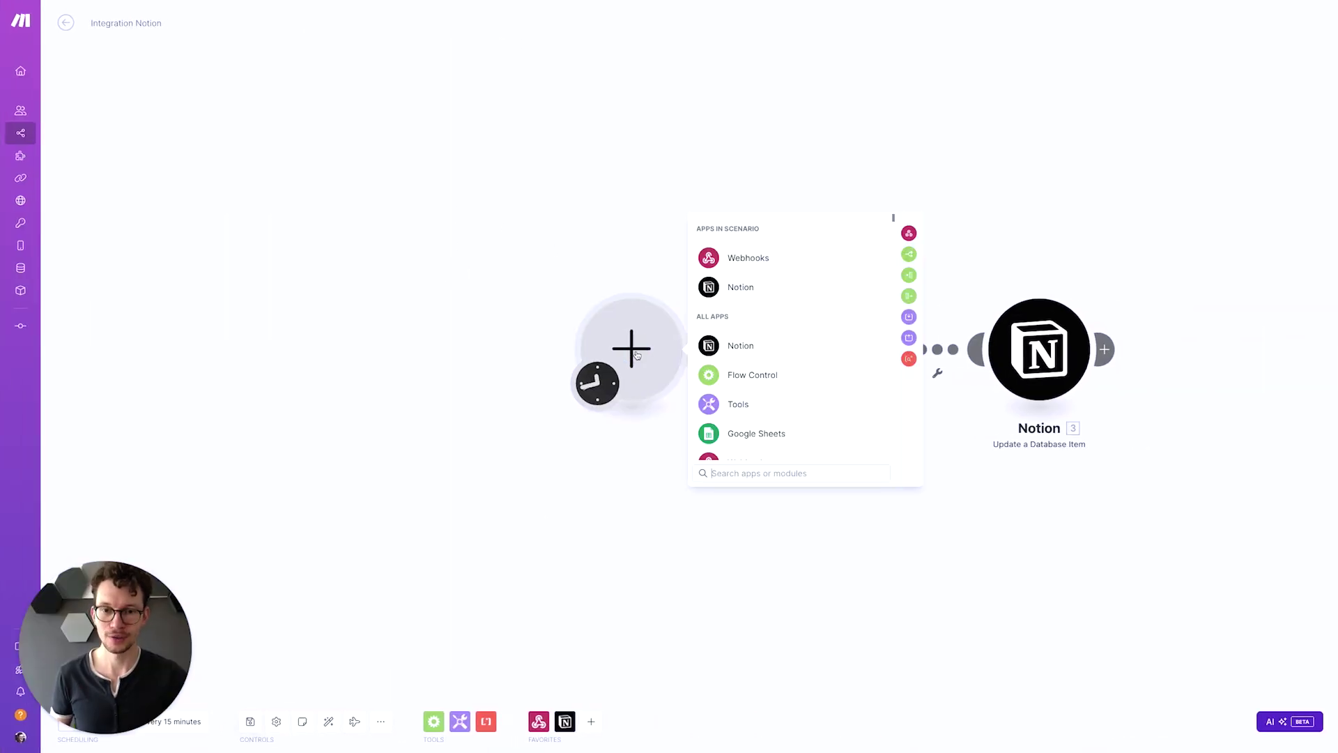
{"action": "left_click", "coordinate": [725, 259]}
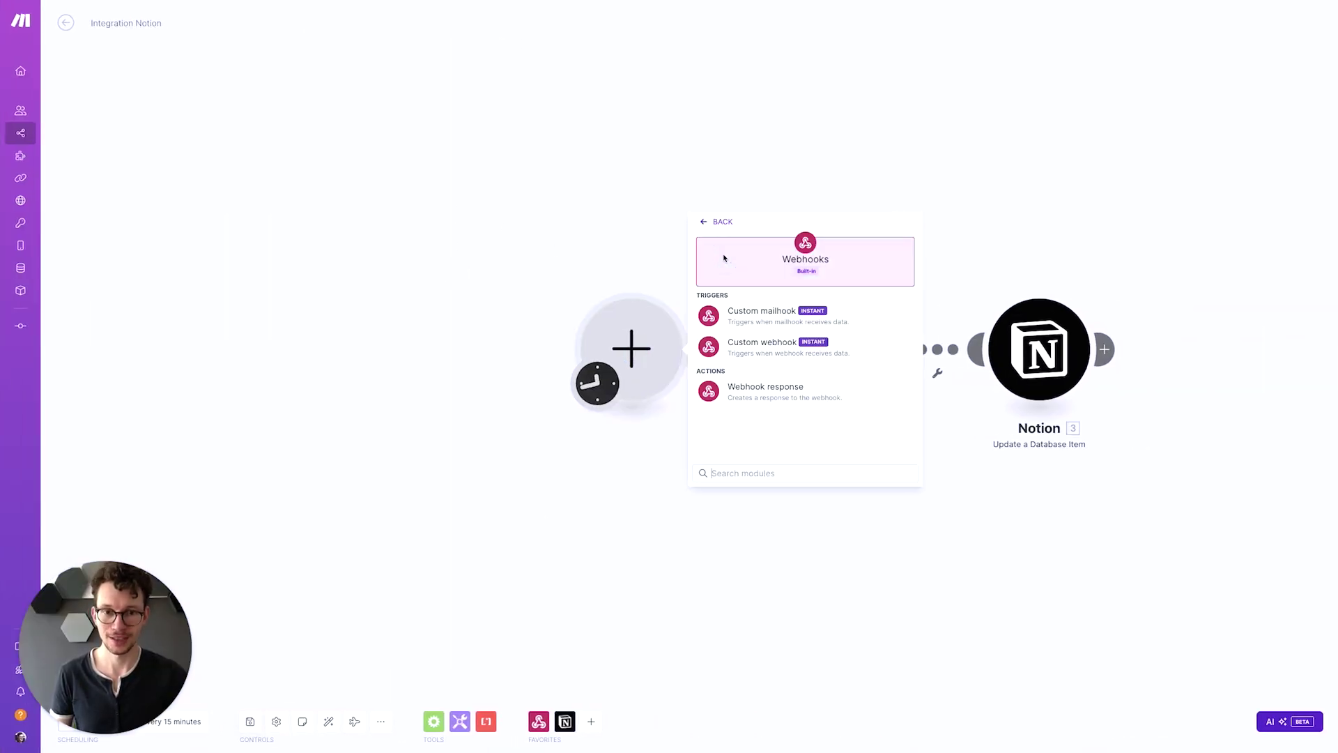
{"action": "left_click", "coordinate": [746, 348]}
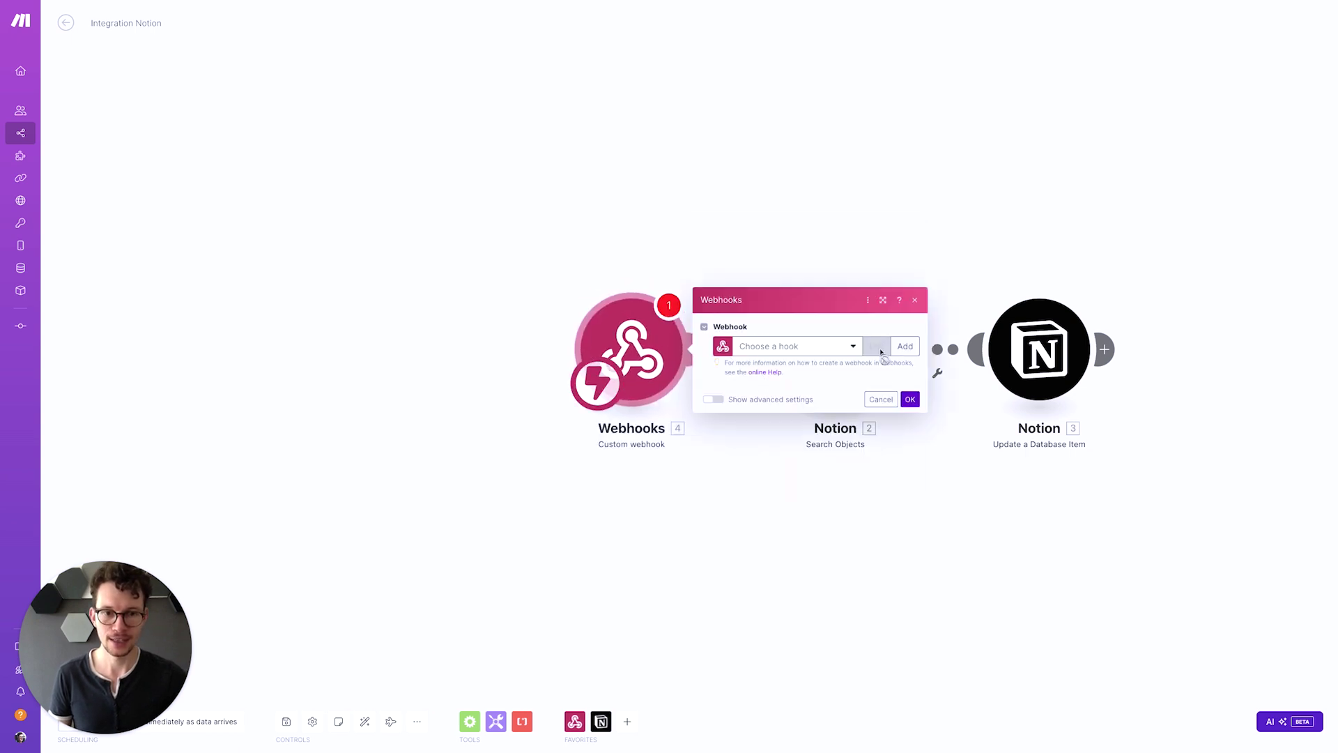
{"action": "left_click", "coordinate": [905, 346]}
Name the webhook 'Contacts', save it, and copy its address
{"action": "left_click", "coordinate": [1004, 294]}
{"action": "key", "text": "super+a"}
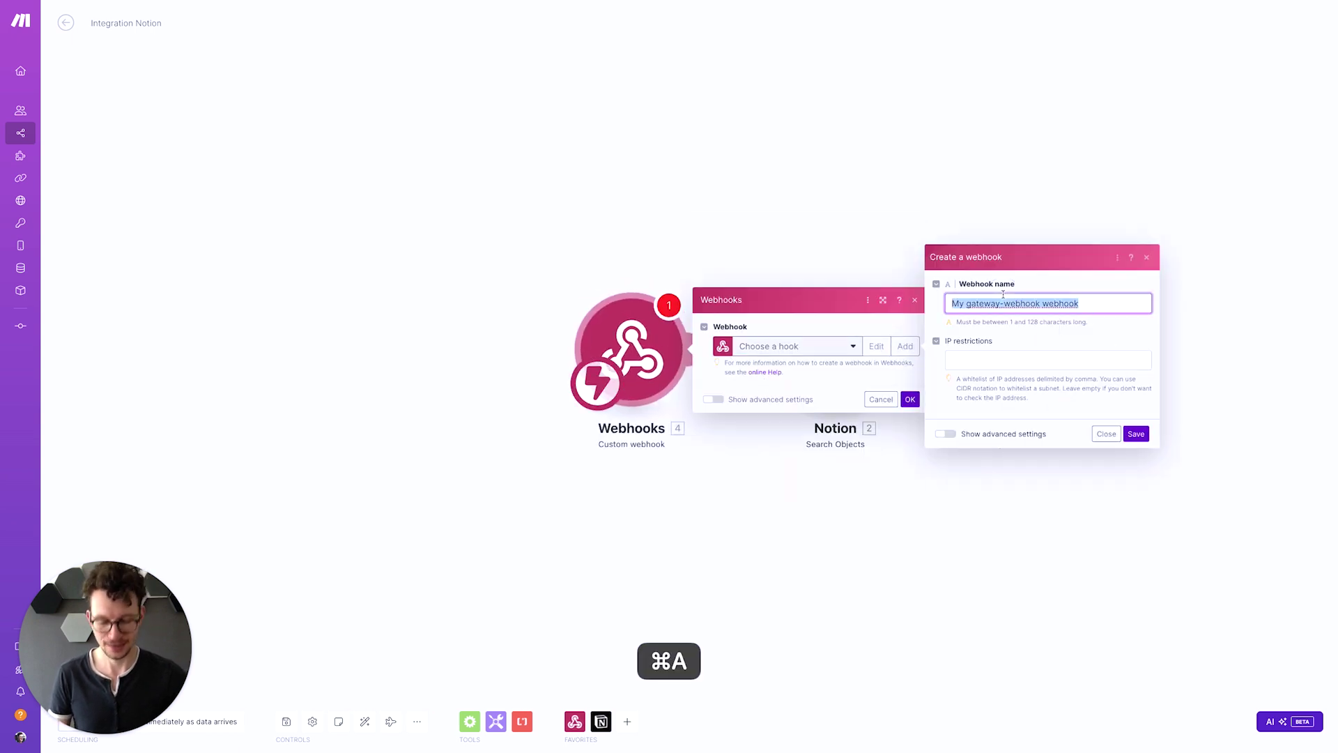
{"action": "key", "text": "BackSpace"}
{"action": "type", "text": "Contacts"}
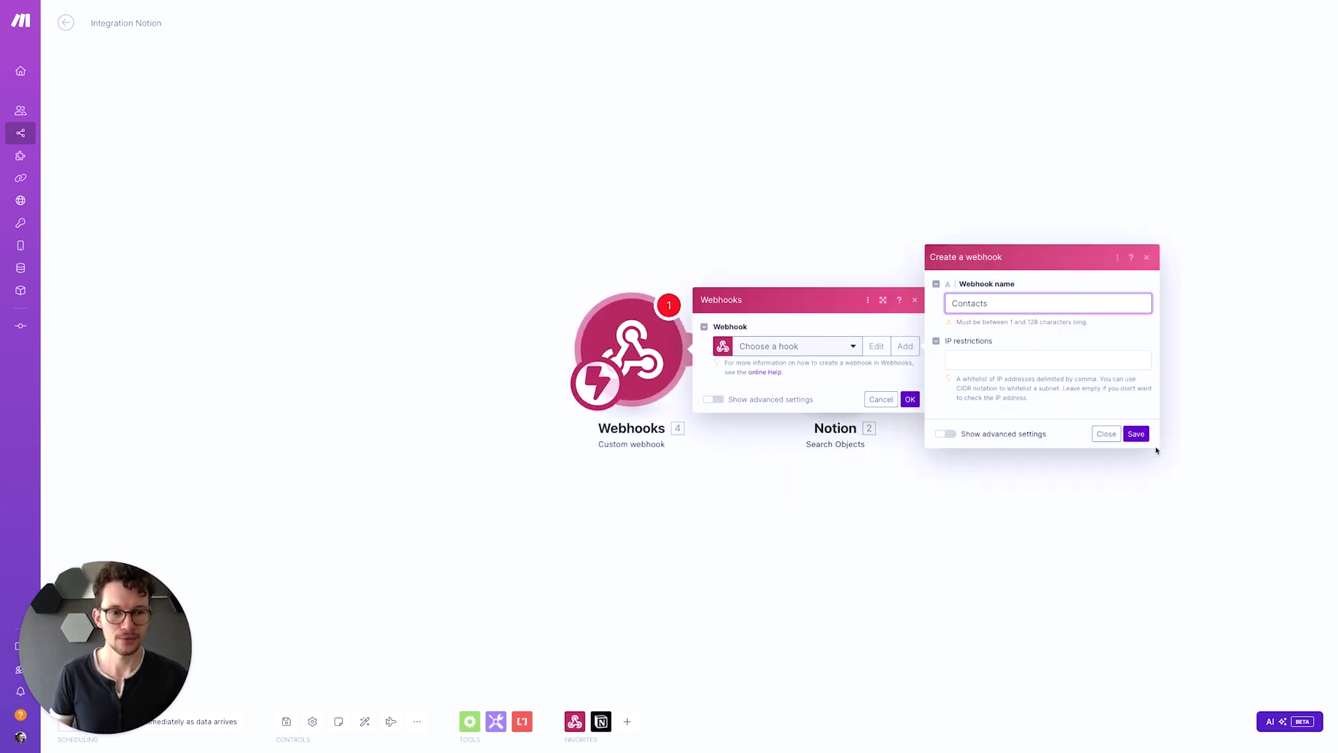
{"action": "left_click", "coordinate": [1136, 433]}
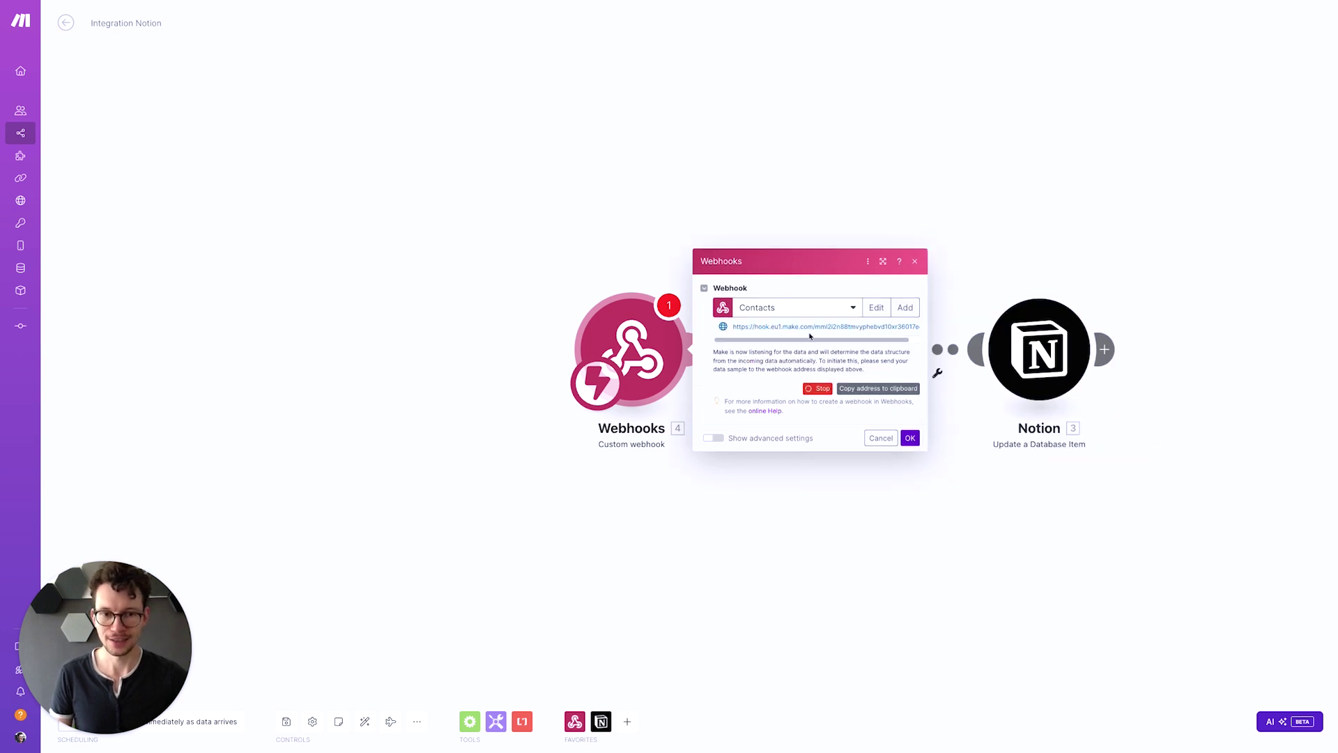
{"action": "left_click", "coordinate": [878, 389]}
Set the 'Visit the best Notion Site!' button's link to the pasted Make webhook address
{"action": "key", "text": "ctrl+Right"}
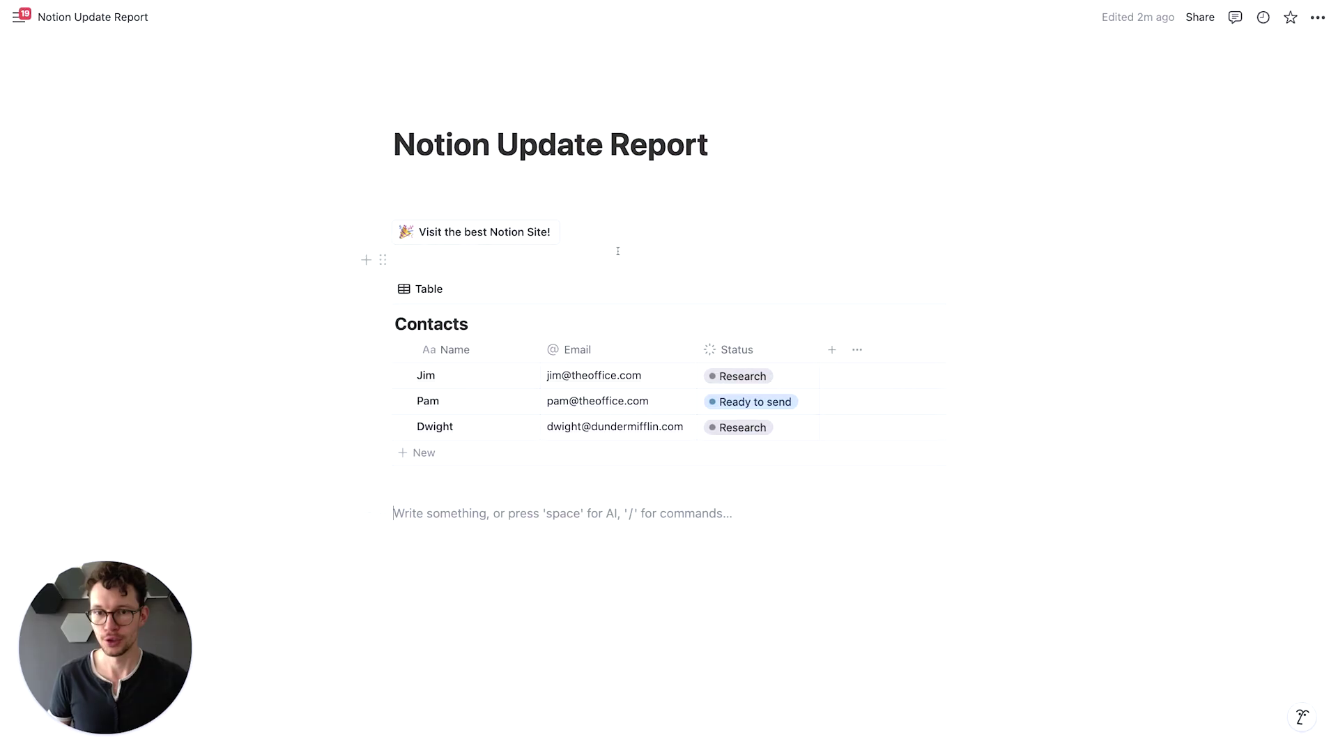
{"action": "left_click", "coordinate": [567, 233]}
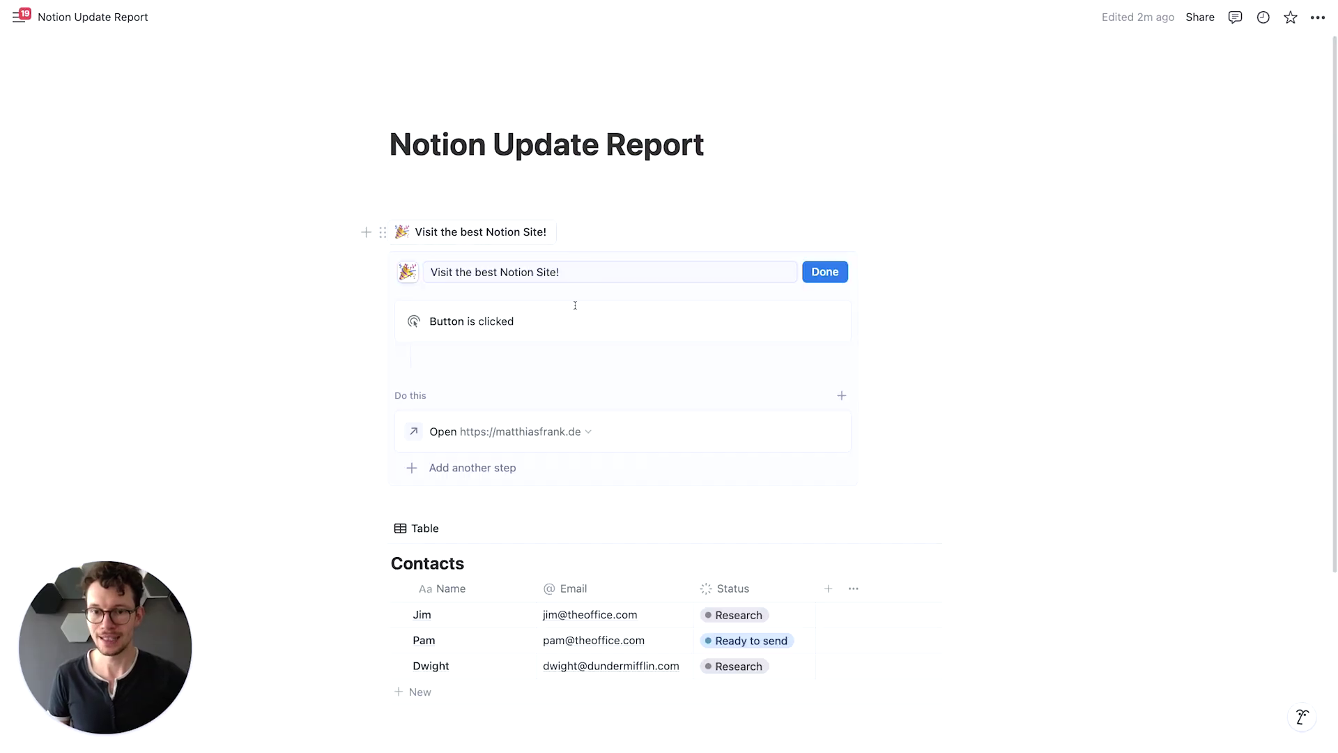
{"action": "left_click", "coordinate": [498, 434]}
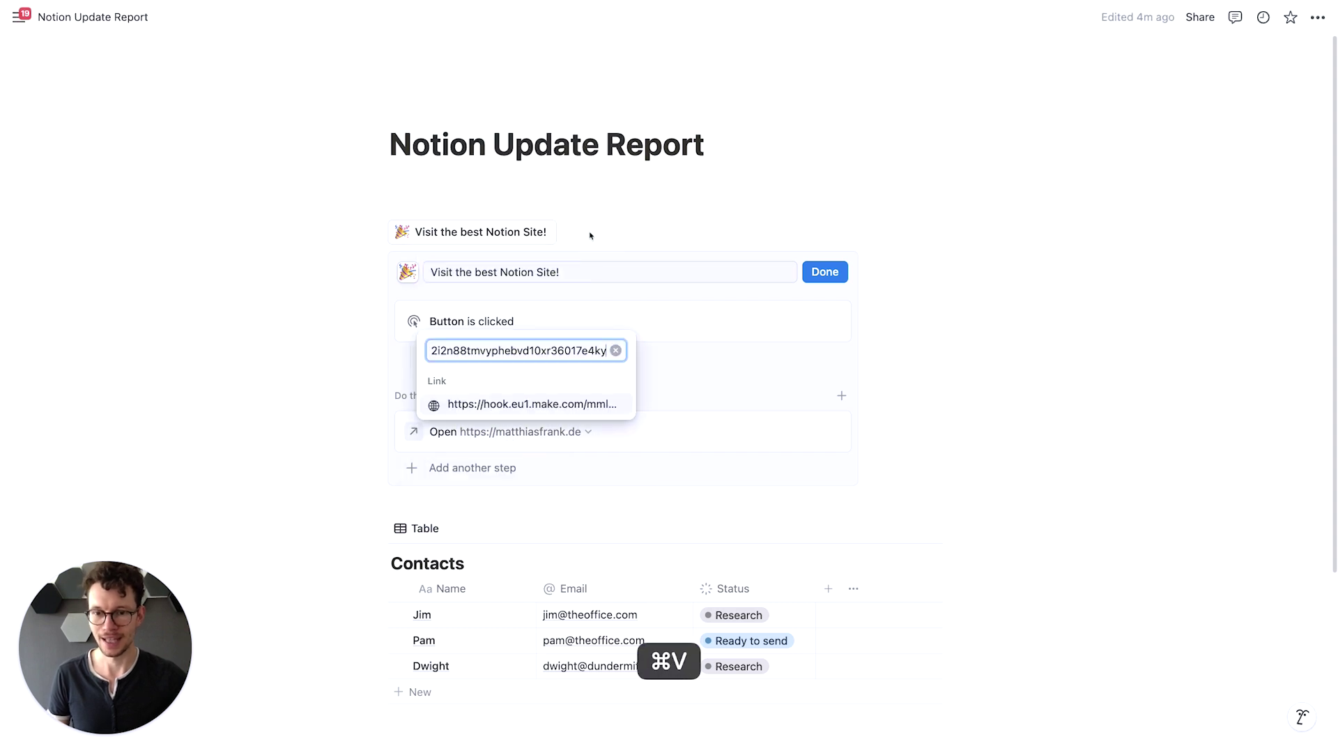
{"action": "left_click", "coordinate": [508, 406]}
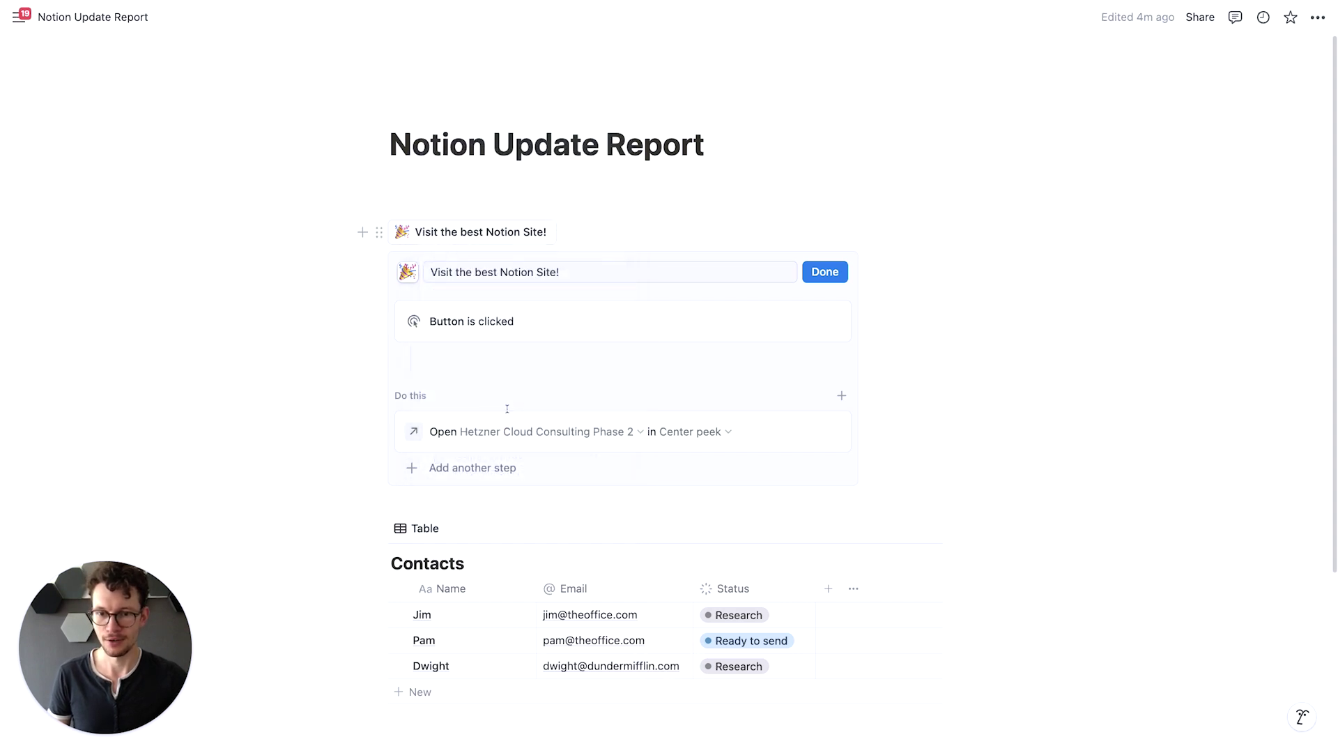
{"action": "left_click", "coordinate": [612, 432]}
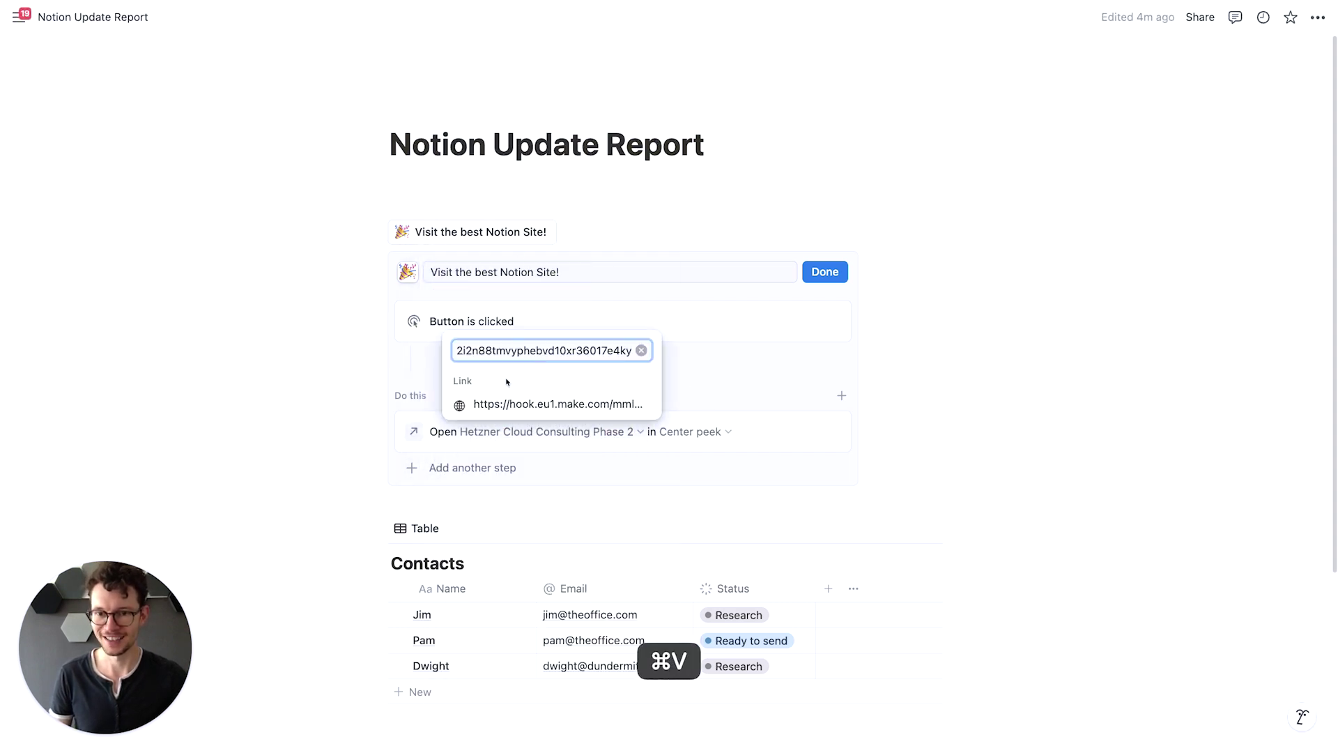
{"action": "left_click", "coordinate": [494, 406]}
{"action": "left_click", "coordinate": [825, 272]}
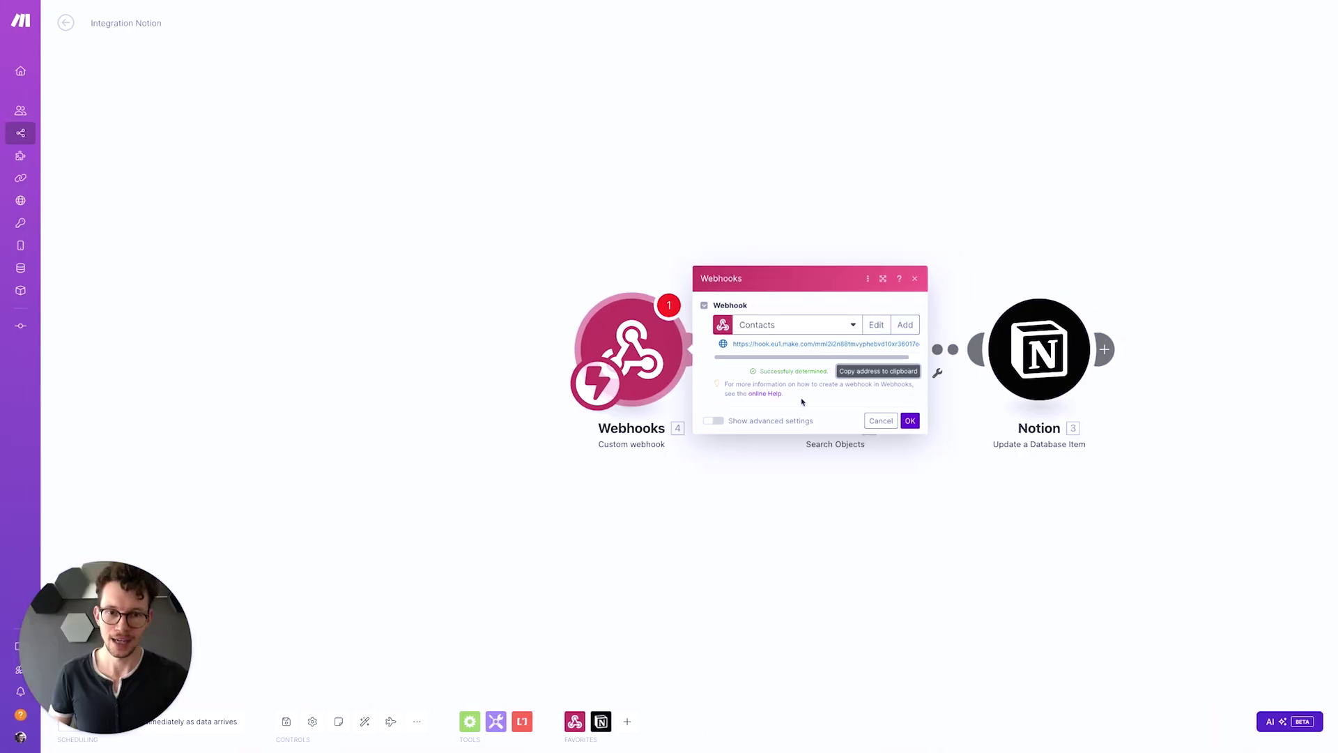
Confirm the Contacts webhook once its data structure is determined and return to Notion
{"action": "left_click", "coordinate": [910, 421]}
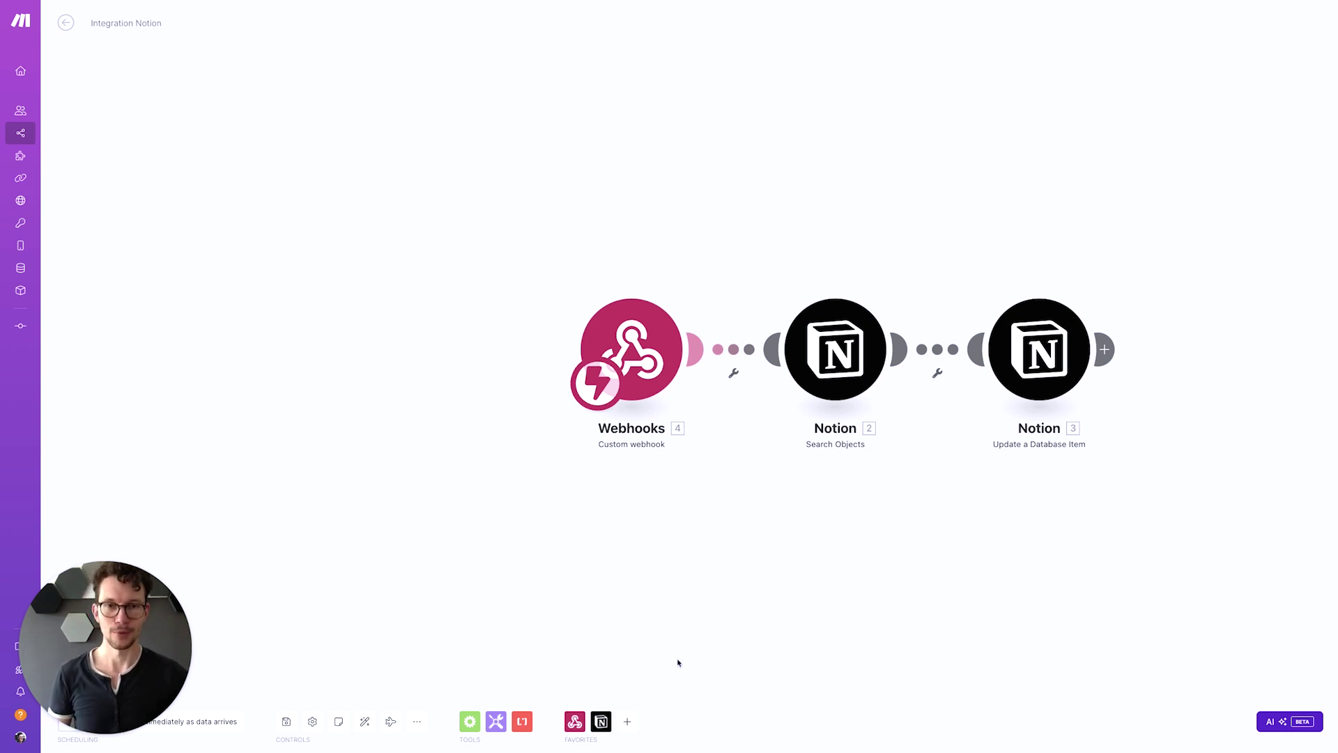
{"action": "key", "text": "super+Tab"}
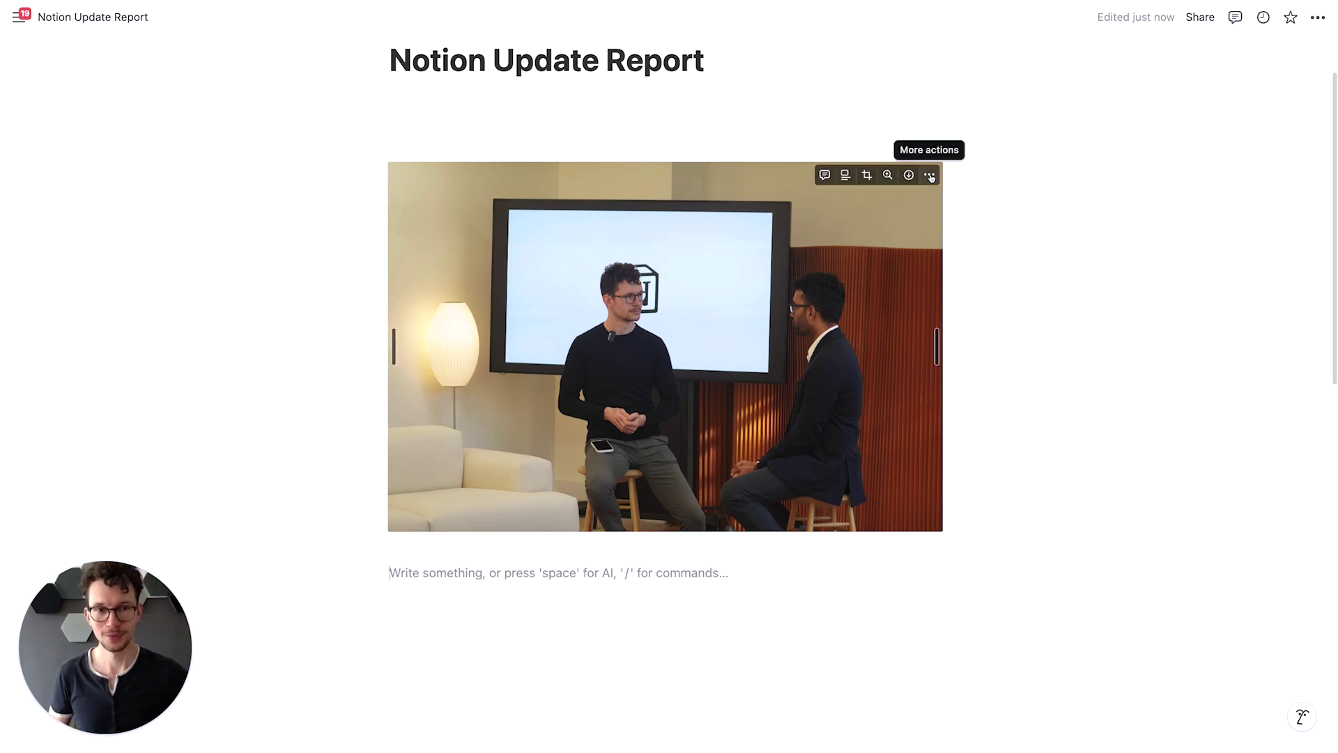
Link the stage photo to the pasted 'Start Here' website URL and test it by clicking the image
{"action": "left_click", "coordinate": [930, 176]}
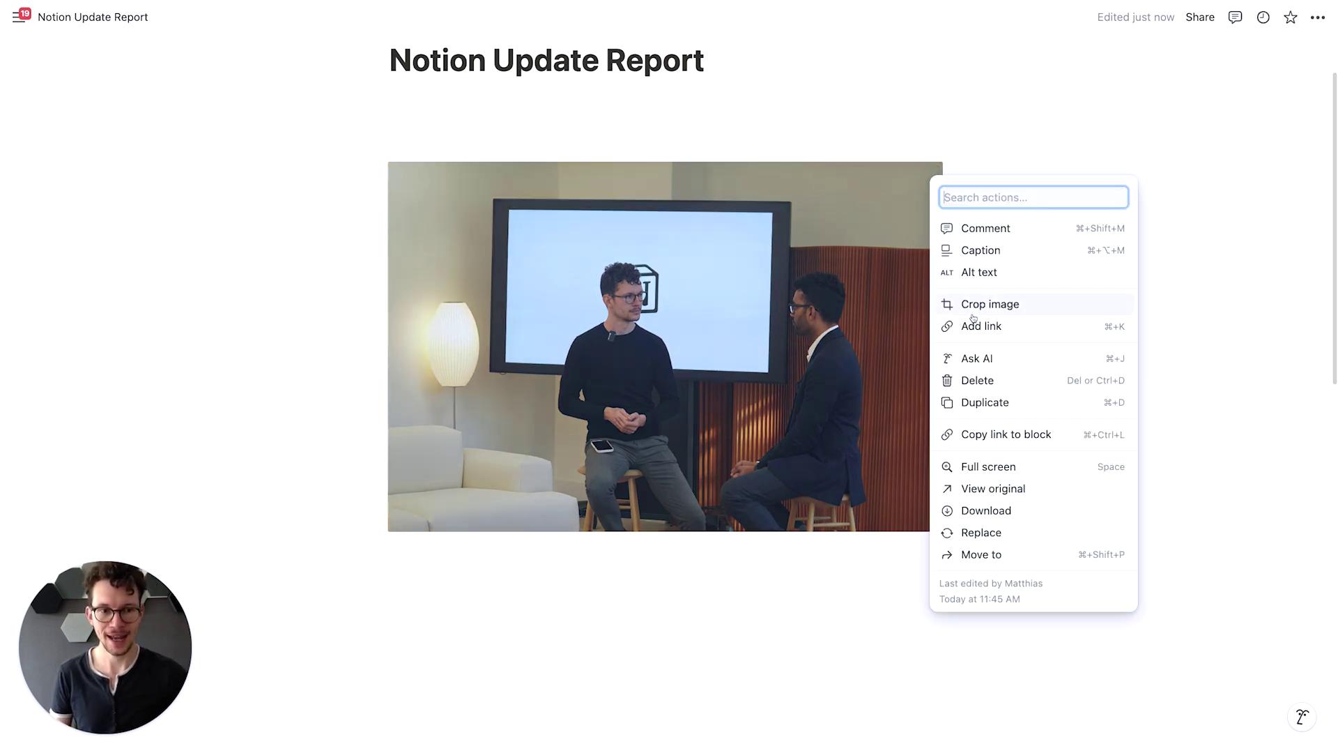
{"action": "left_click", "coordinate": [1052, 330]}
{"action": "type", "text": "https://matthiasfrank.de/"}
{"action": "left_click", "coordinate": [591, 591]}
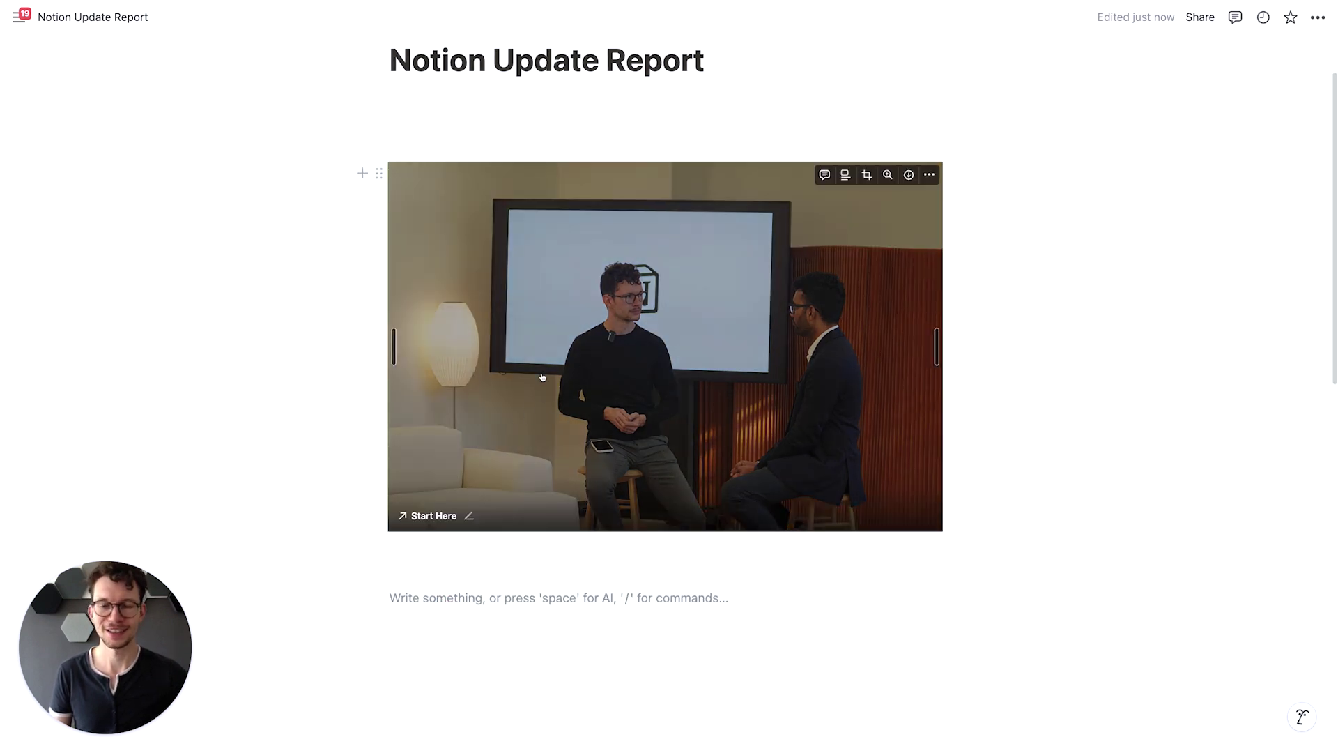
{"action": "left_click", "coordinate": [693, 348]}
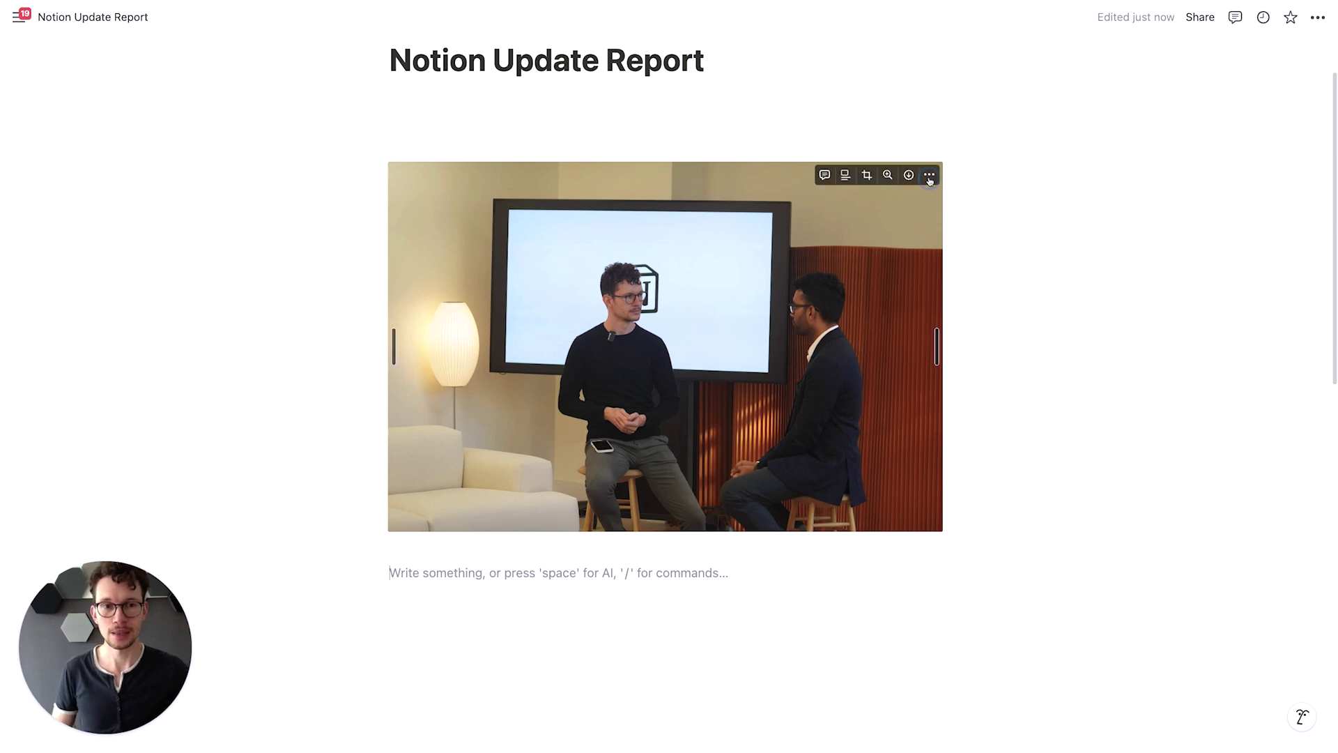
Relink the photo to the Knowledge page and add an empty text line beneath it
{"action": "left_click", "coordinate": [931, 179]}
{"action": "left_click", "coordinate": [979, 333]}
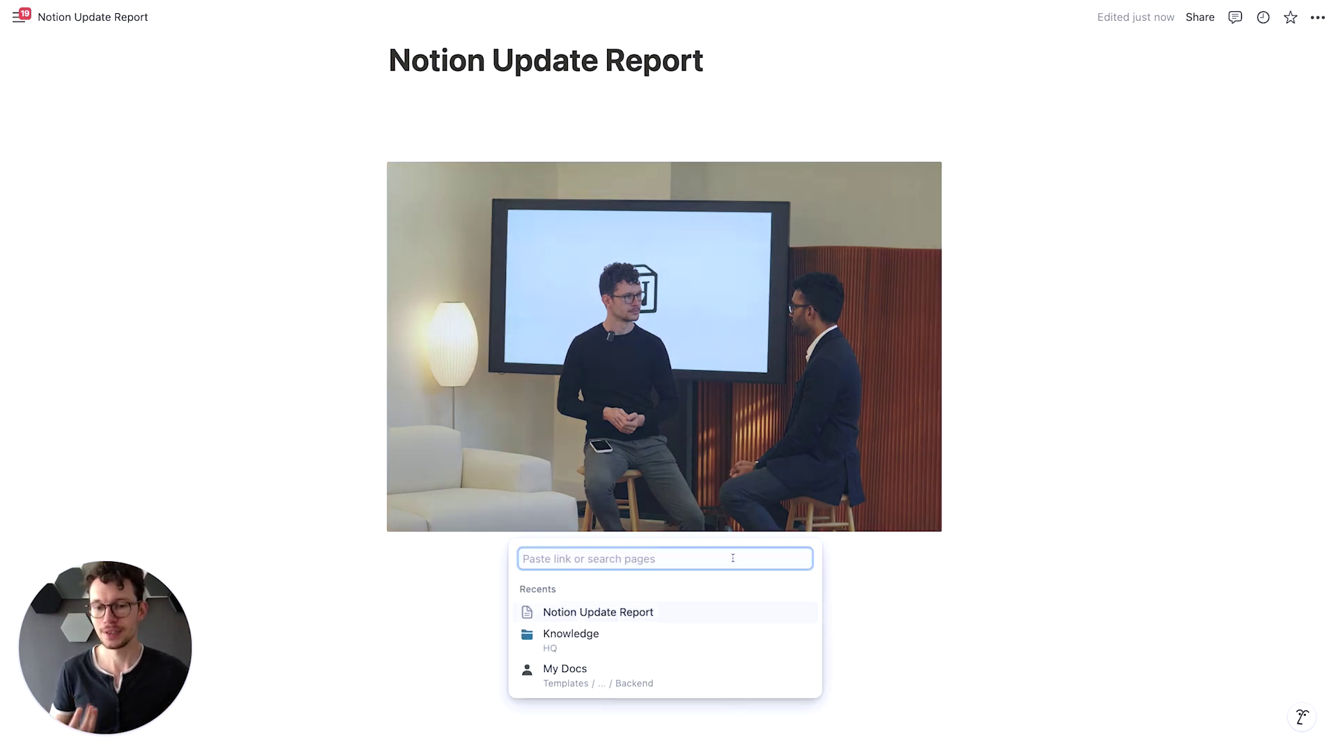
{"action": "left_click", "coordinate": [592, 634]}
{"action": "left_click", "coordinate": [444, 598]}
{"action": "mouse_move", "coordinate": [395, 464]}
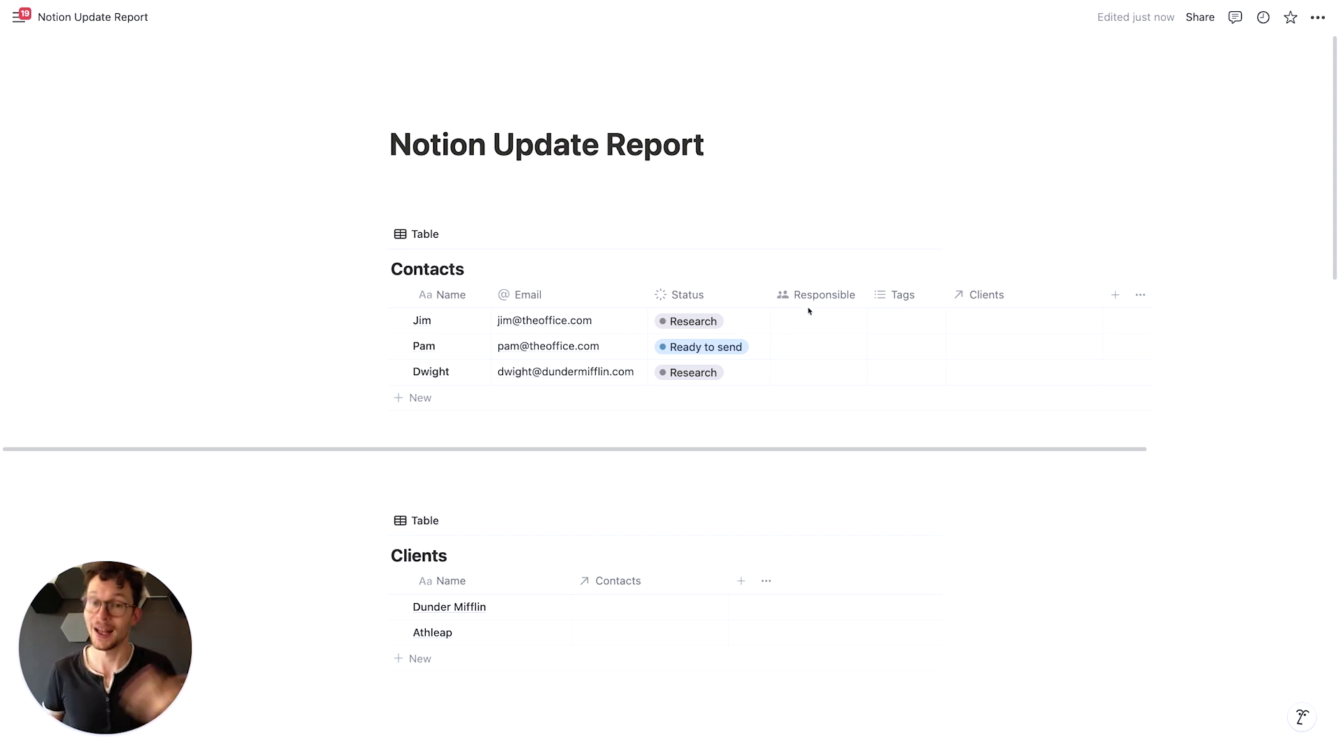
Scroll down to show the Contacts columns and the Clients table listing Dunder Mifflin and Athleap
{"action": "scroll", "coordinate": [813, 349], "scroll_direction": "down", "scroll_amount": 1}
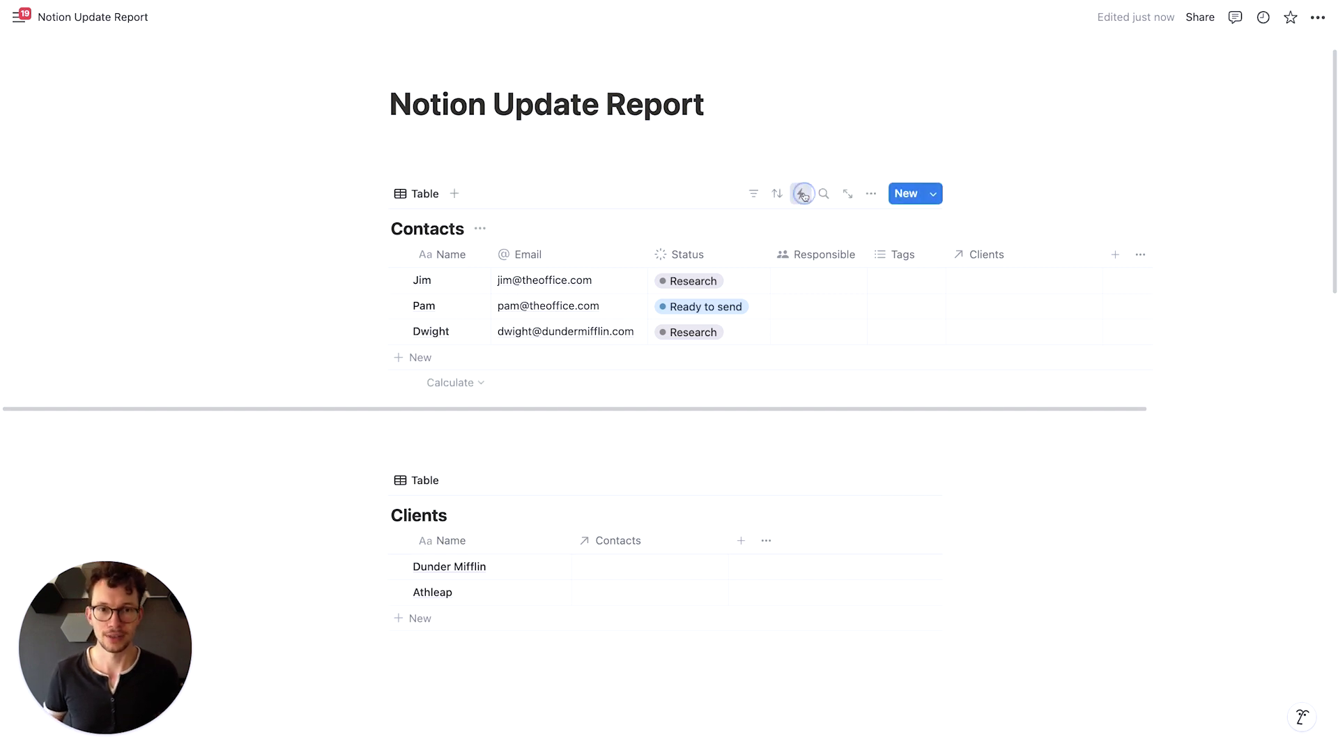
Start a Contacts automation triggered when Clients contains Dunder Mifflin
{"action": "left_click", "coordinate": [801, 193]}
{"action": "left_click", "coordinate": [1015, 406]}
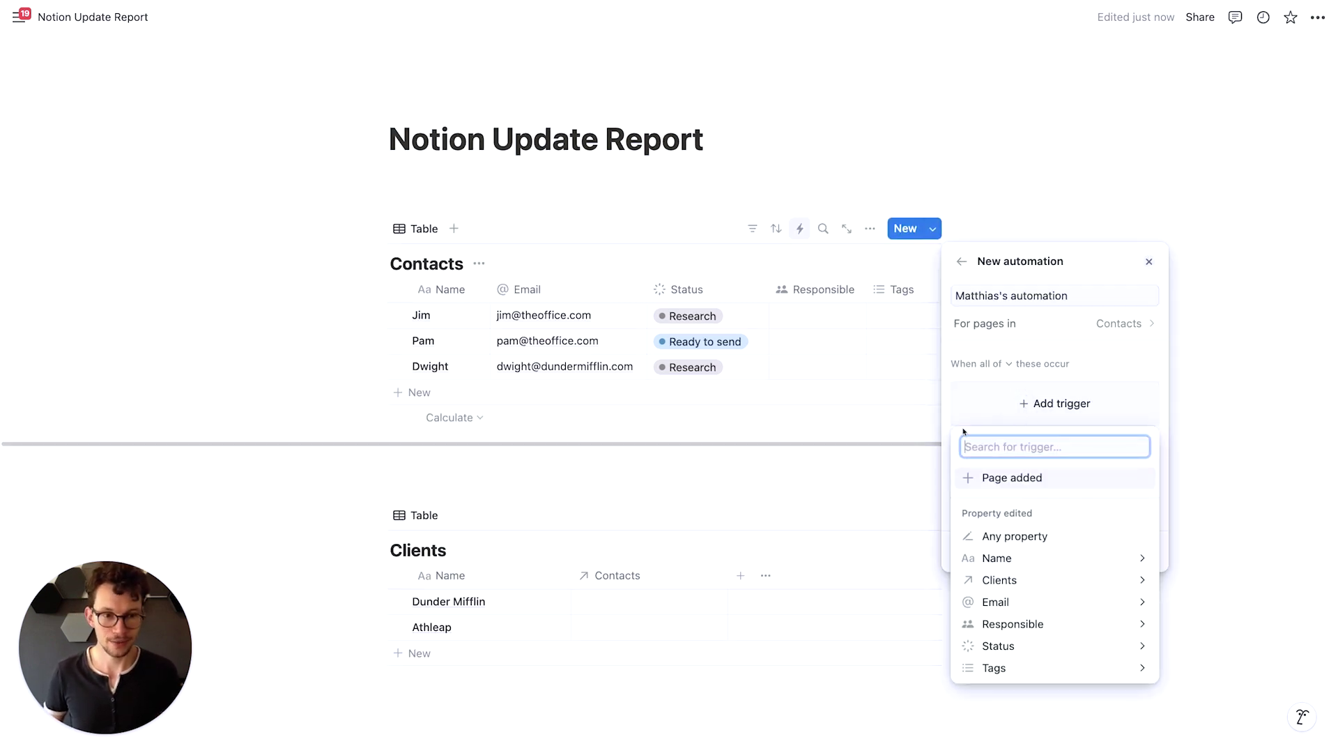
{"action": "left_click", "coordinate": [1003, 623]}
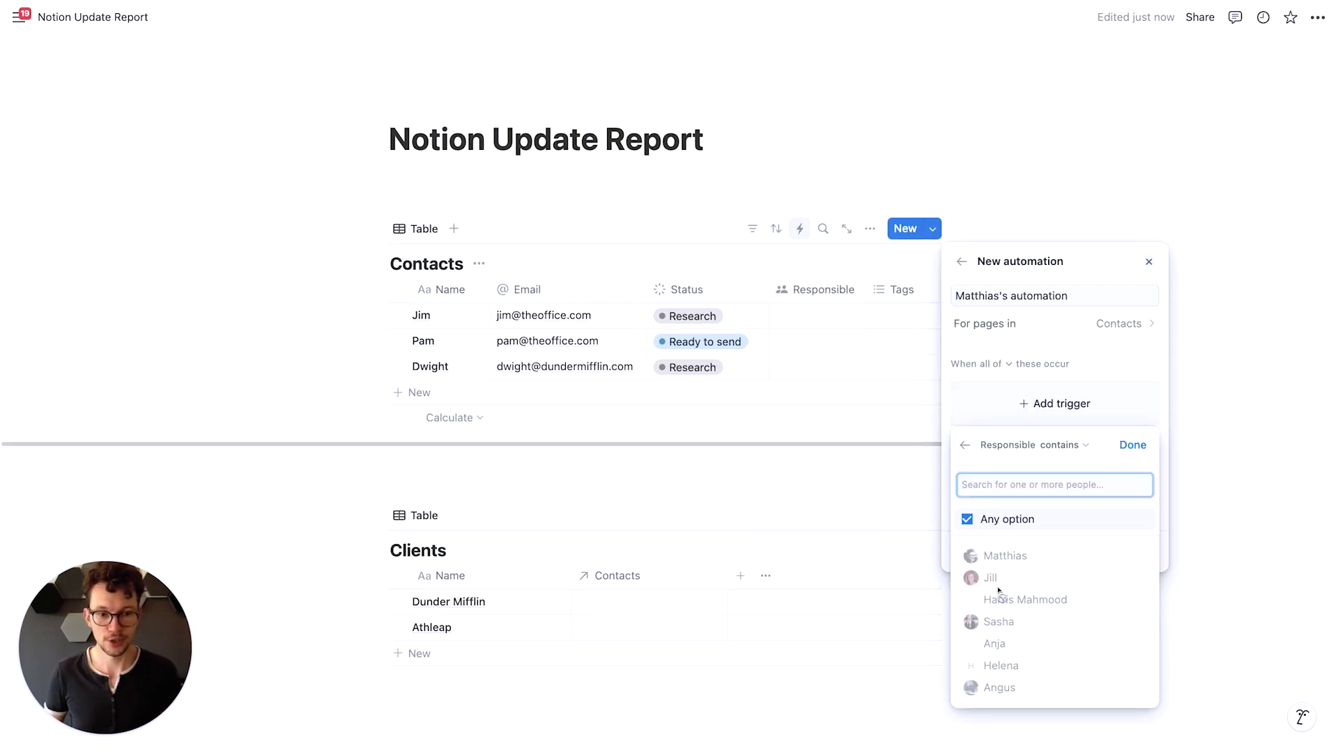
{"action": "left_click", "coordinate": [964, 445]}
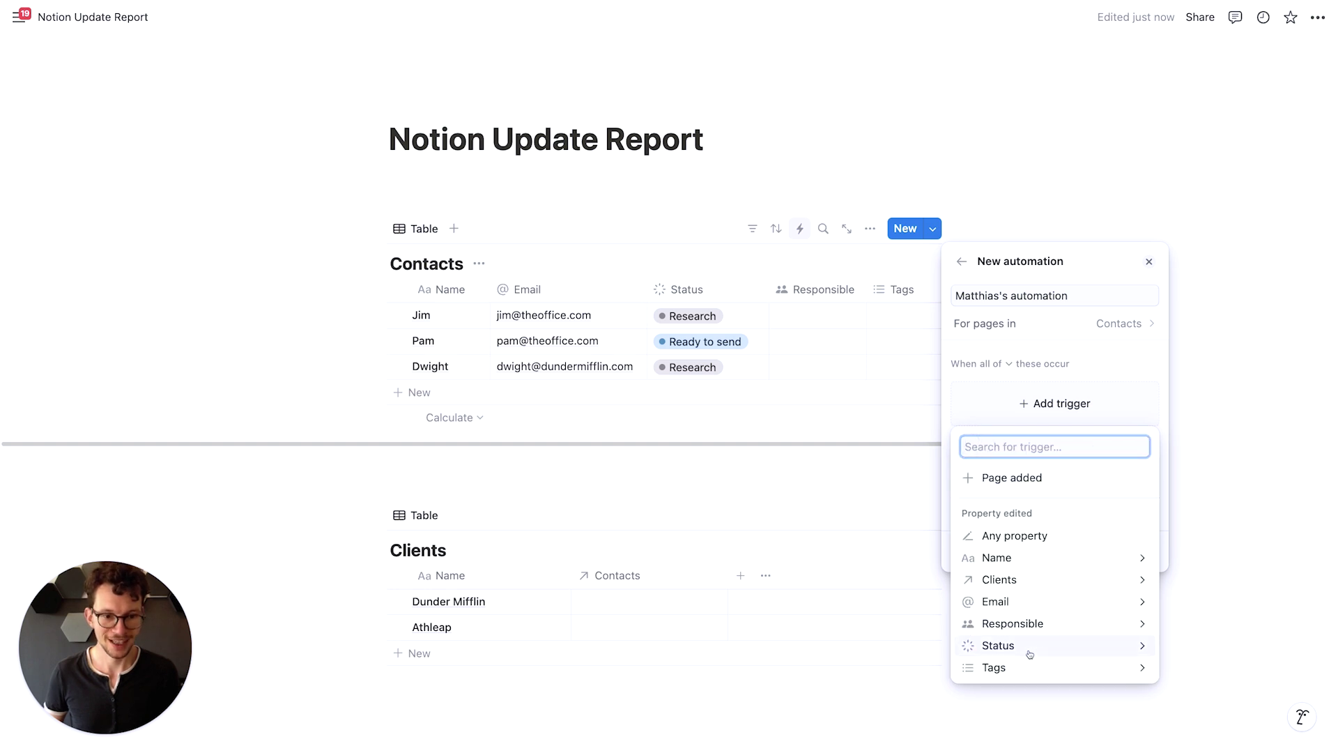
{"action": "left_click", "coordinate": [1021, 582]}
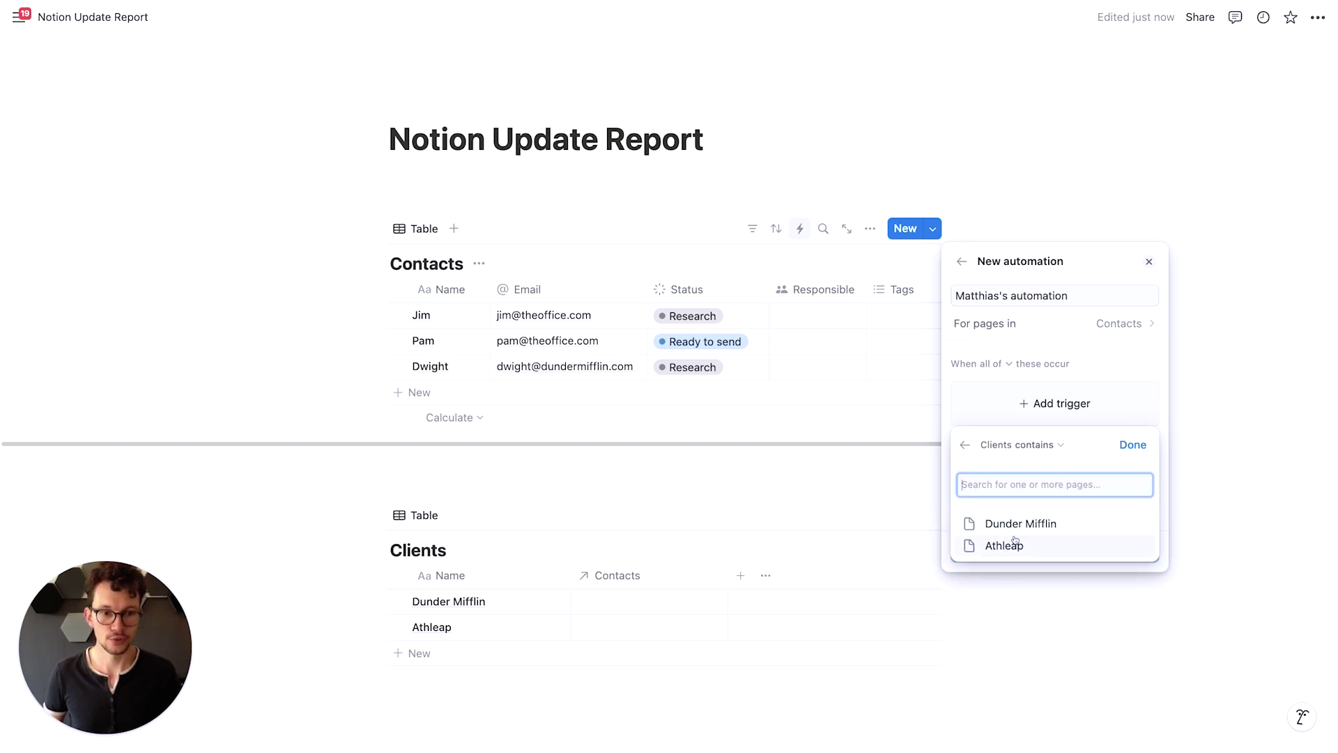
{"action": "left_click", "coordinate": [1016, 526]}
{"action": "left_click", "coordinate": [1132, 445]}
Add an action replacing Tags with 1 and create the automation
{"action": "left_click", "coordinate": [1030, 510]}
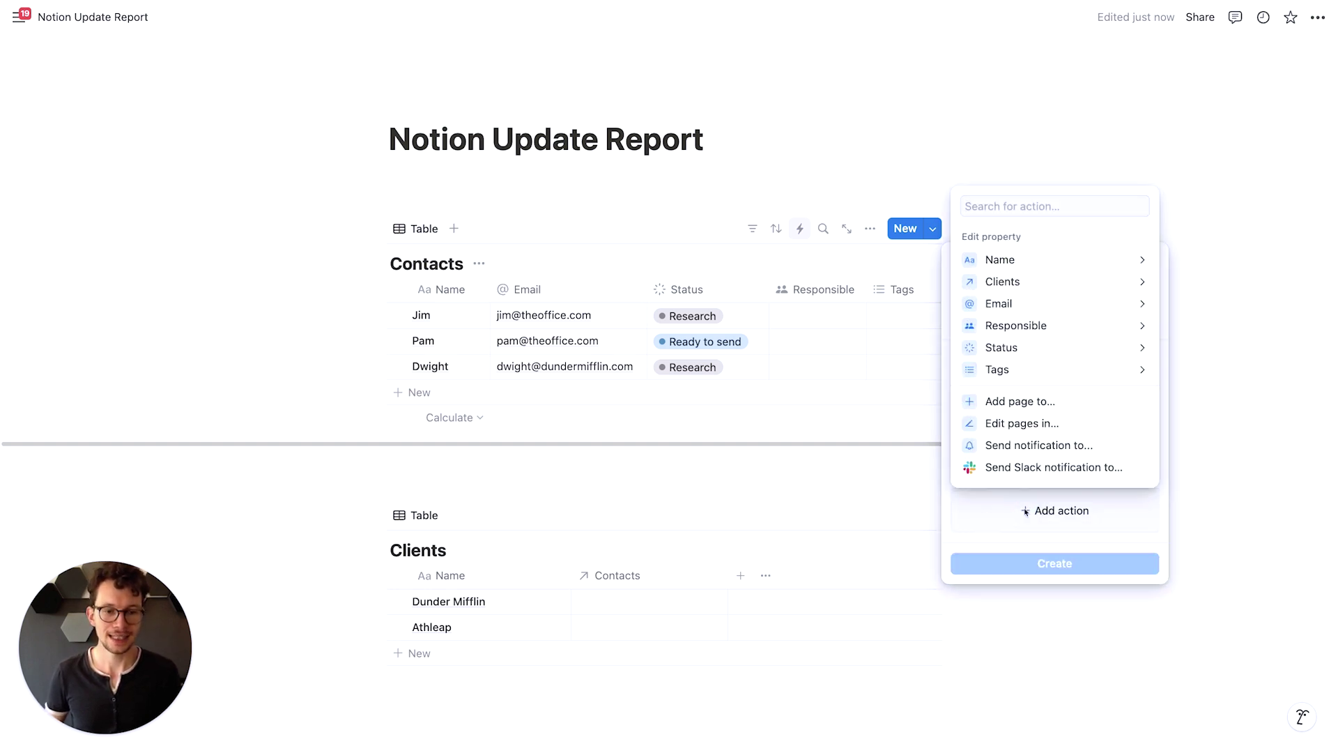
{"action": "left_click", "coordinate": [971, 370]}
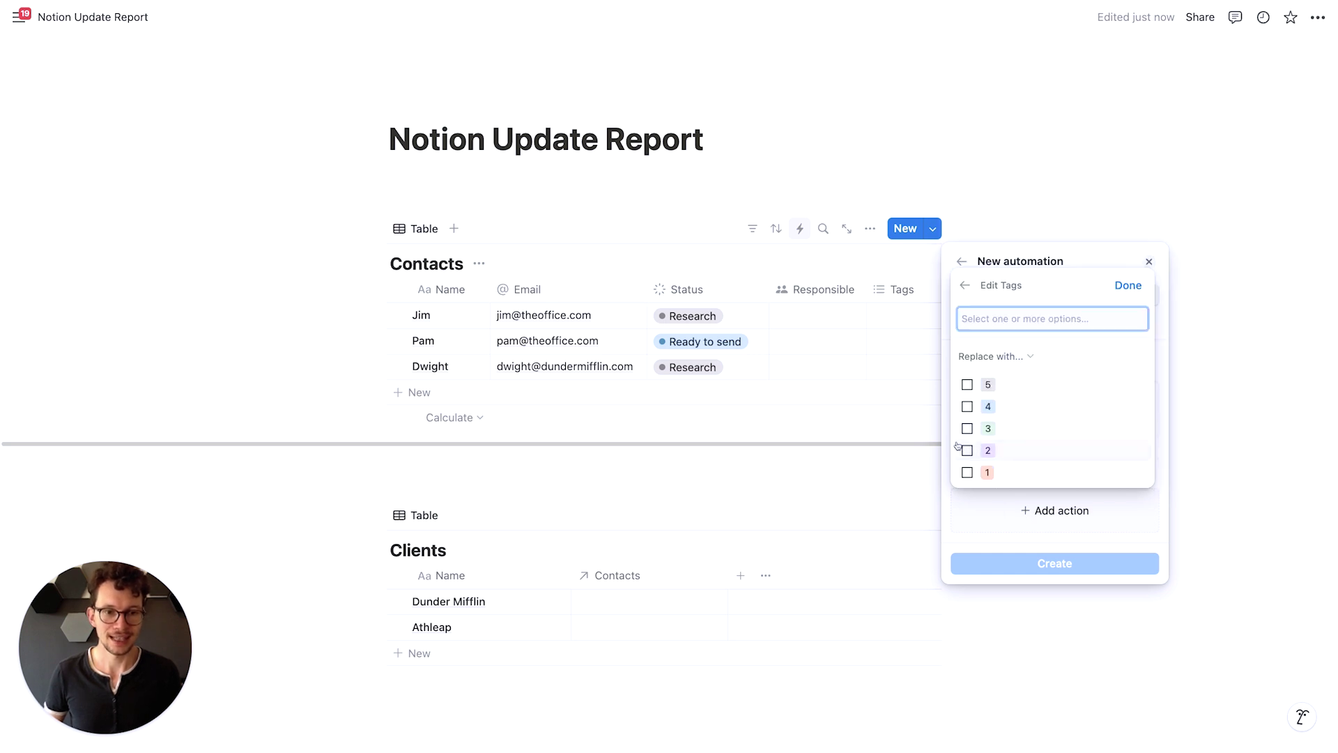
{"action": "left_click", "coordinate": [969, 472]}
{"action": "left_click", "coordinate": [1128, 285]}
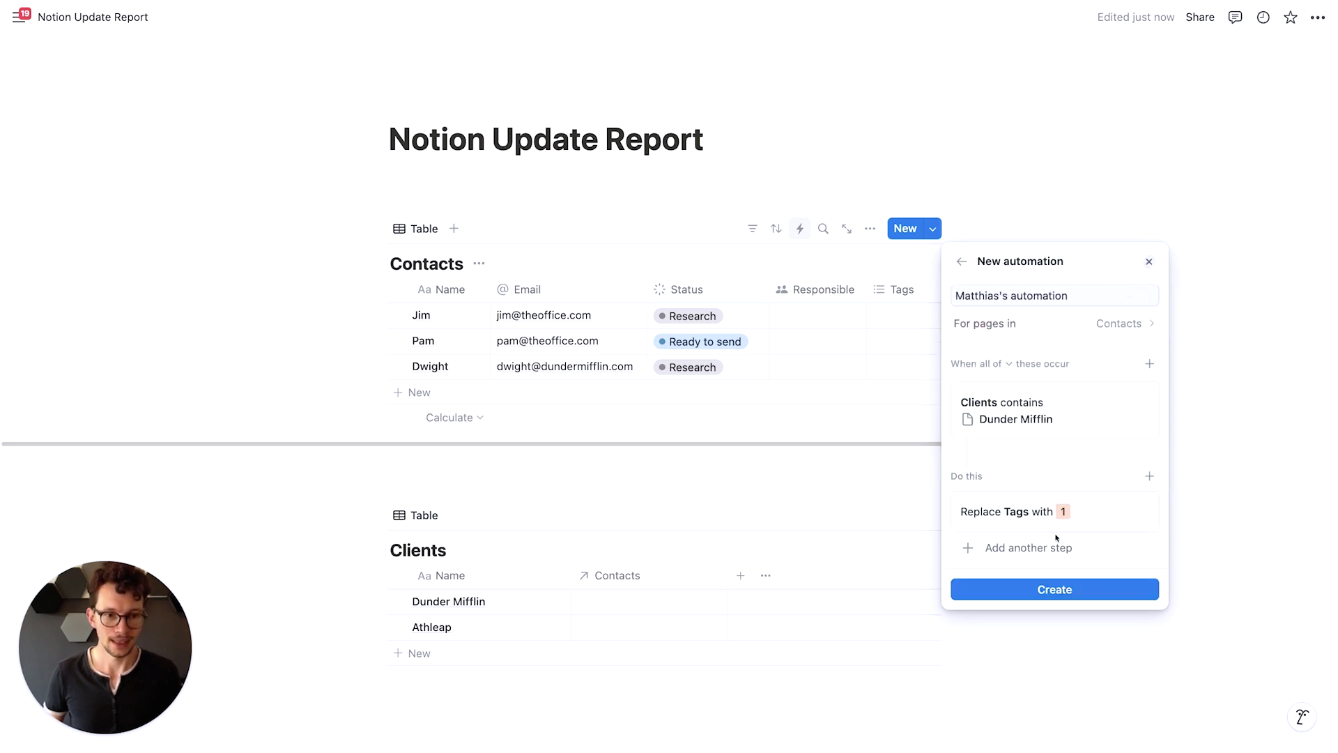
{"action": "left_click", "coordinate": [1034, 589]}
Link the first contact's Clients cell to Dunder Mifflin
{"action": "left_click", "coordinate": [851, 413]}
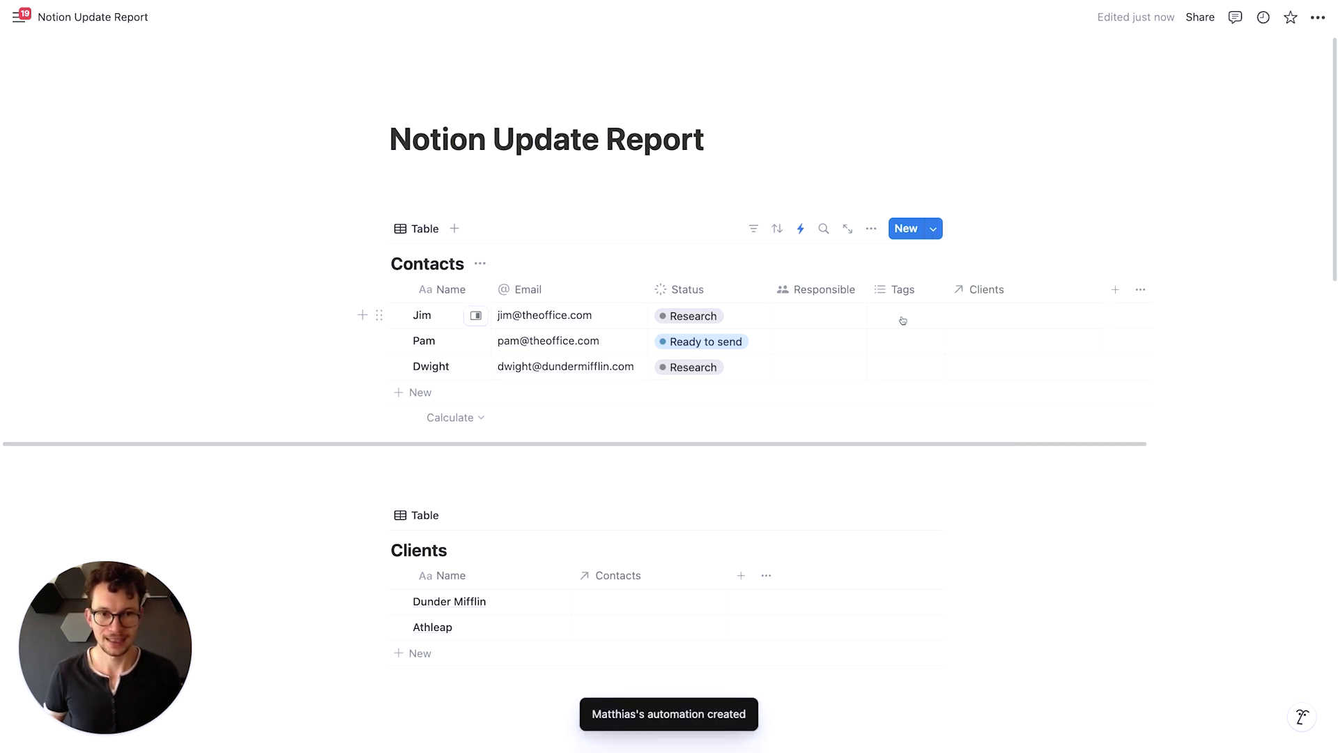
{"action": "left_click", "coordinate": [971, 314]}
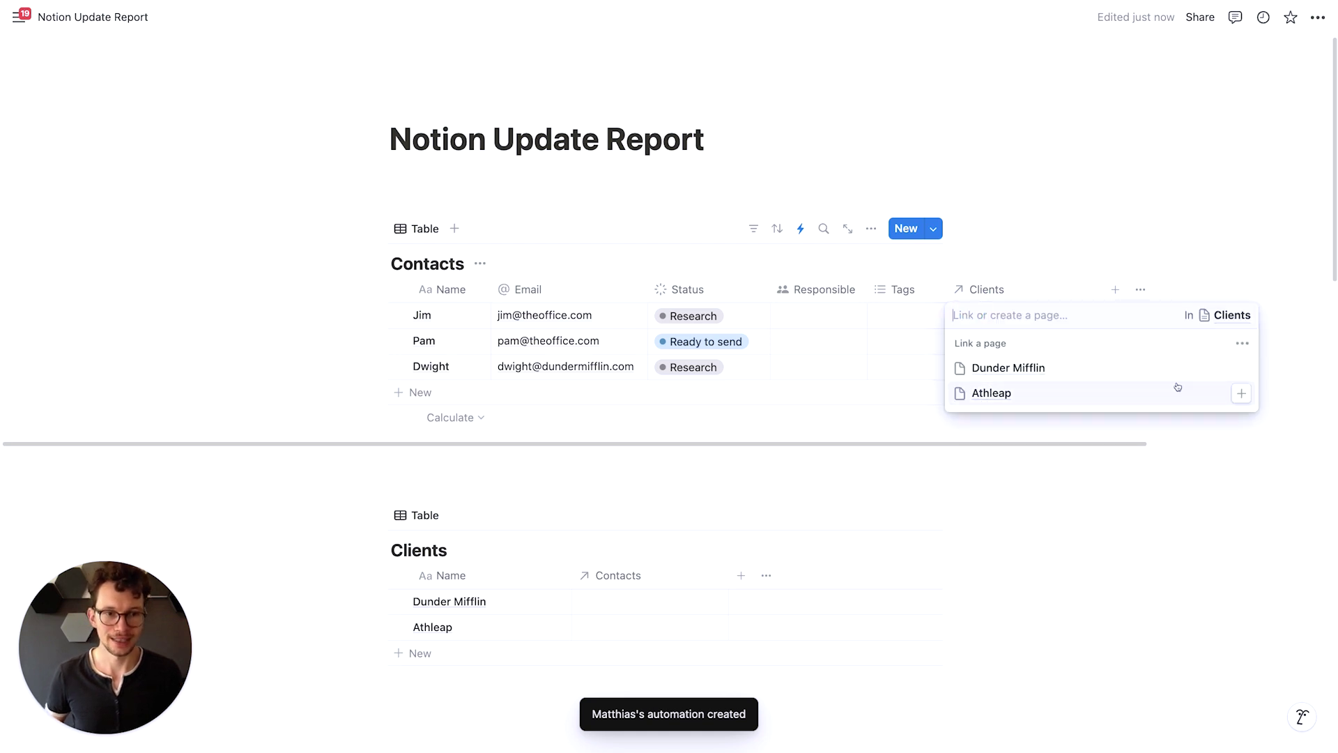
{"action": "left_click", "coordinate": [1241, 367]}
{"action": "key", "text": "Escape"}
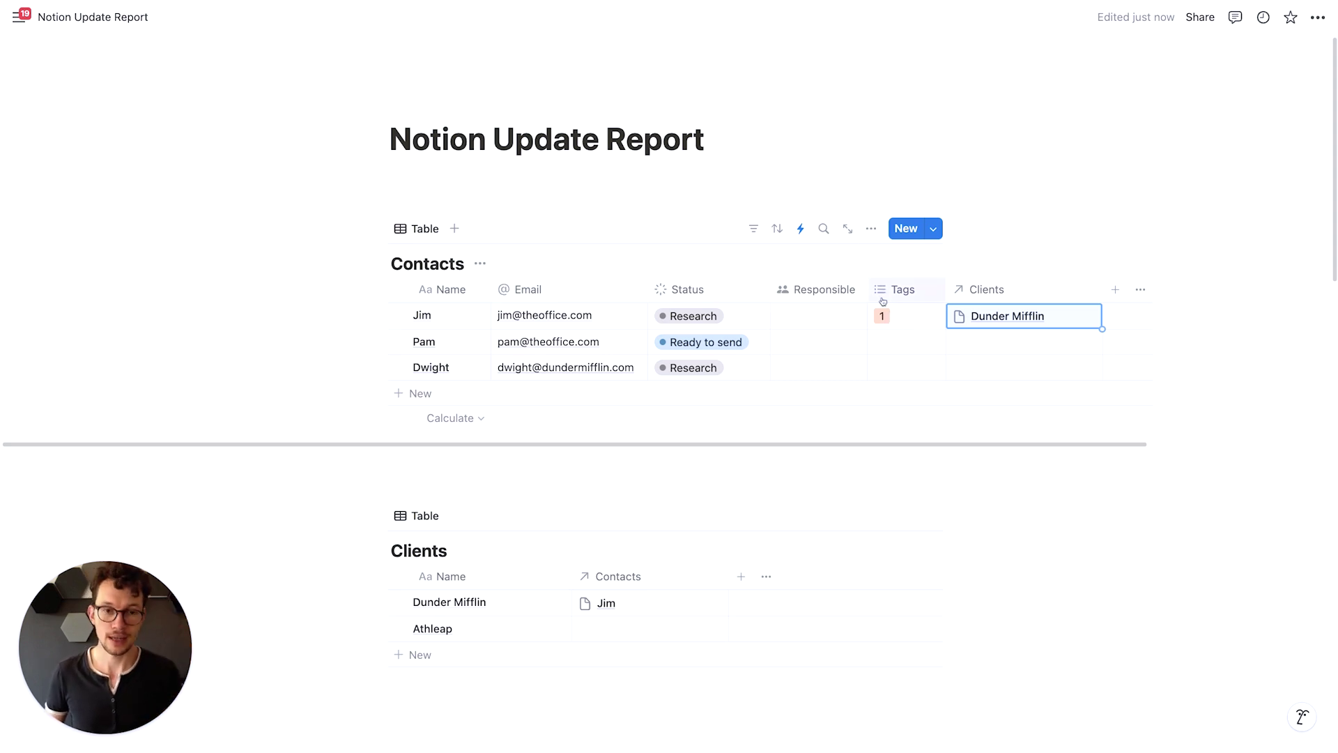
Start a new automation triggered when Status is set to Complete
{"action": "left_click", "coordinate": [801, 232]}
{"action": "left_click", "coordinate": [1008, 443]}
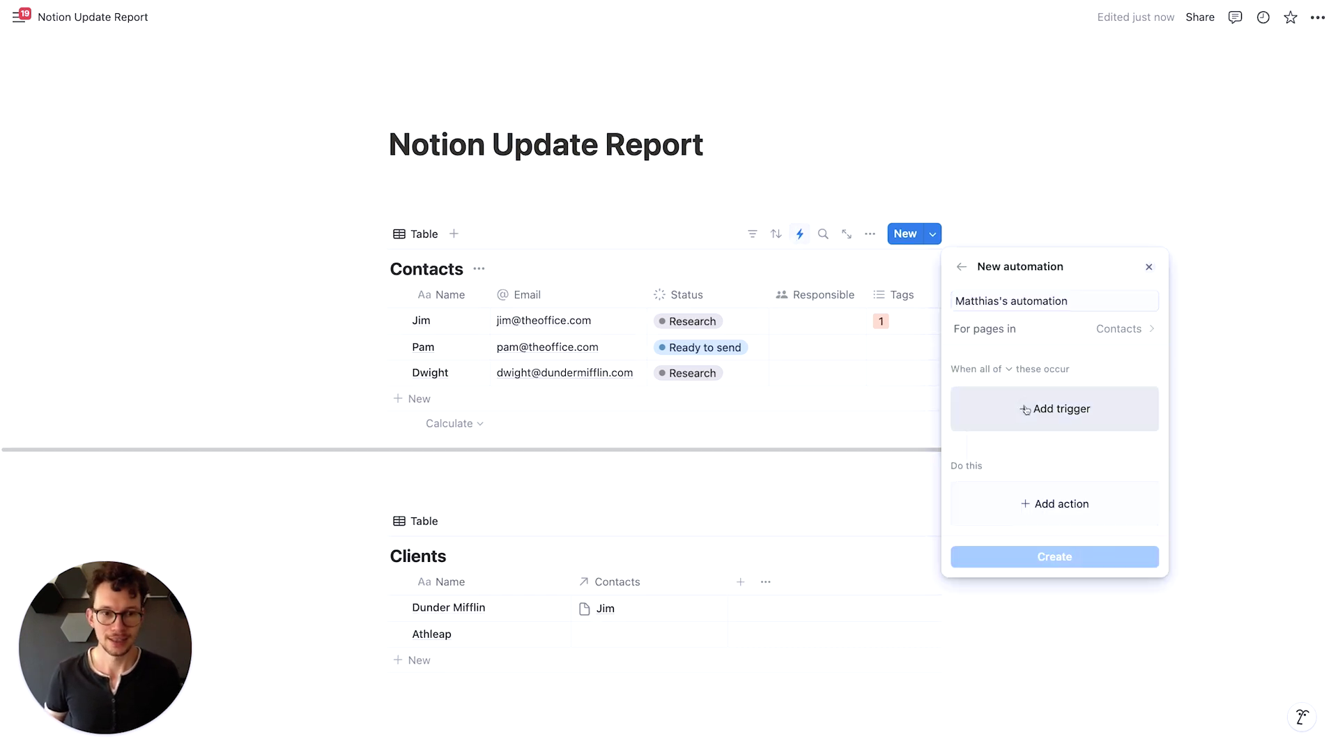
{"action": "left_click", "coordinate": [1018, 410]}
{"action": "left_click", "coordinate": [1023, 652]}
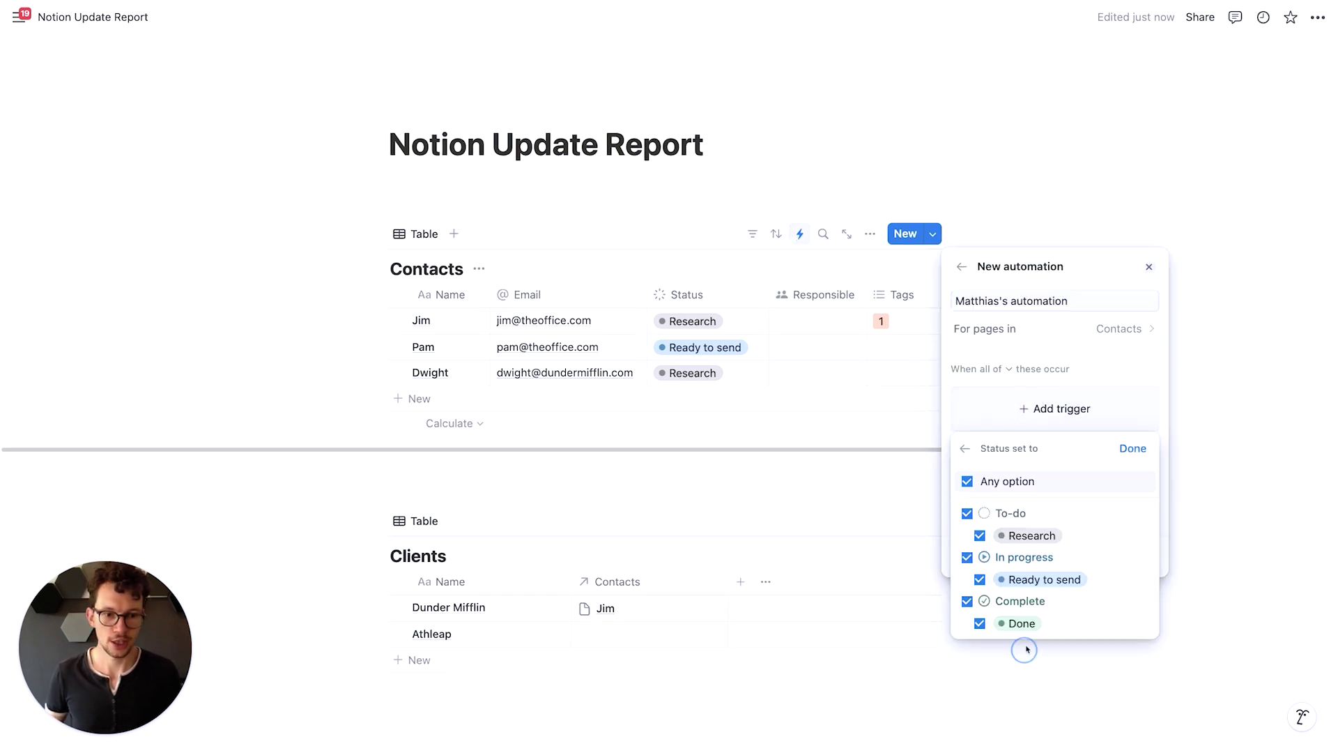
{"action": "left_click", "coordinate": [967, 513]}
{"action": "left_click", "coordinate": [967, 557]}
{"action": "left_click", "coordinate": [1125, 447]}
Add an action that adds tag 5 to Tags and create the automation
{"action": "left_click", "coordinate": [1022, 498]}
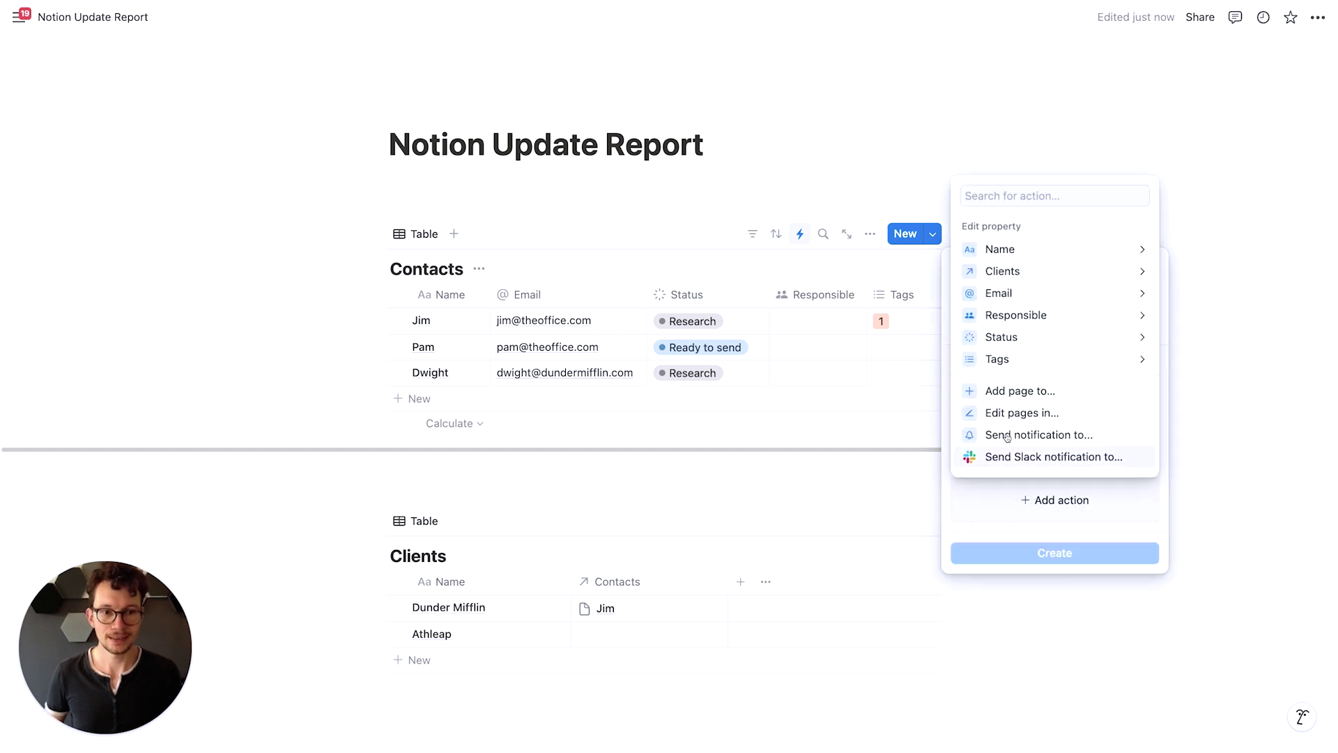
{"action": "left_click", "coordinate": [1011, 360]}
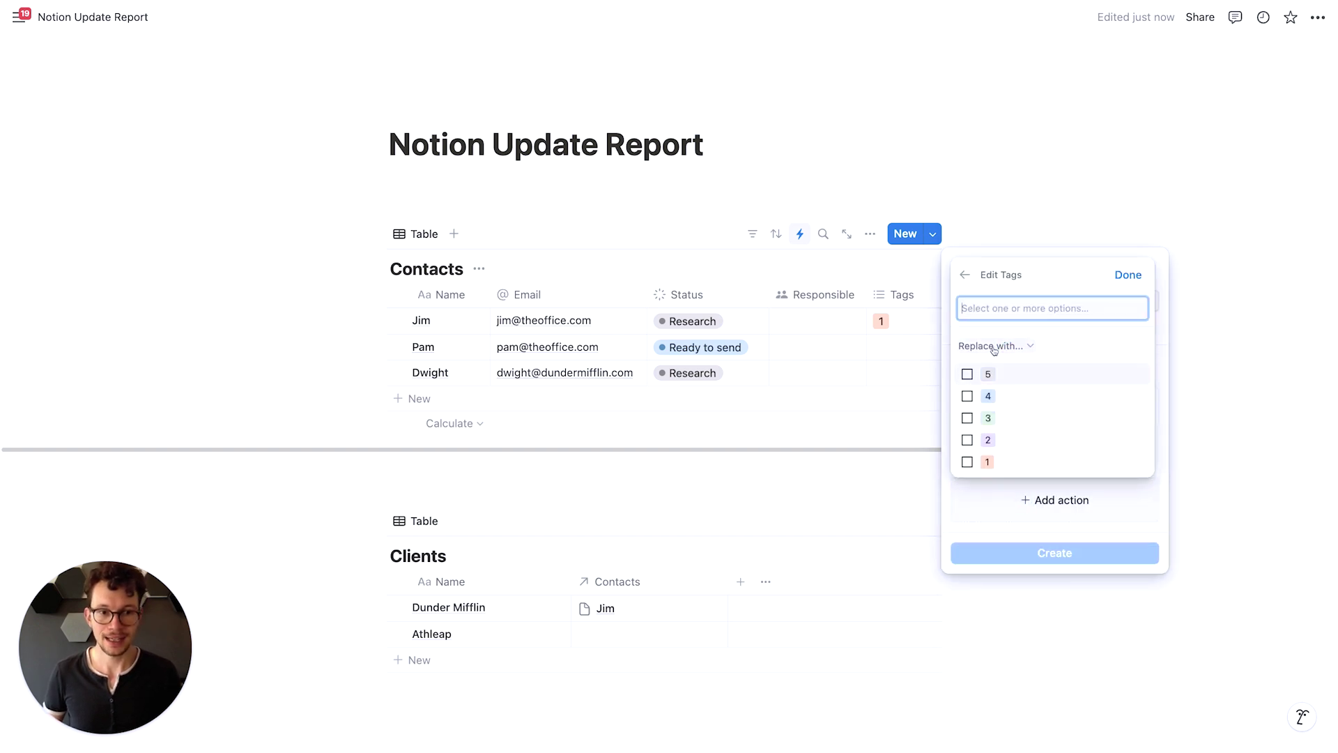
{"action": "left_click", "coordinate": [1000, 347]}
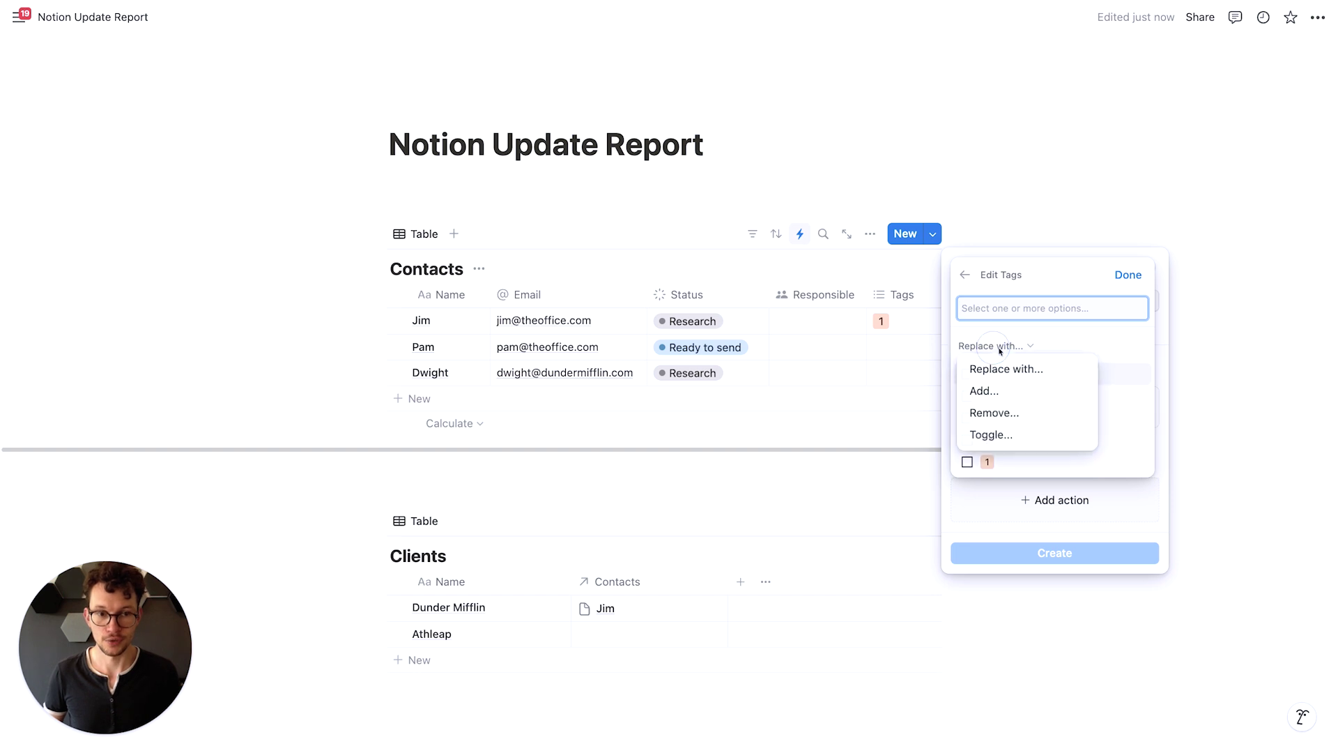
{"action": "left_click", "coordinate": [984, 391]}
{"action": "left_click", "coordinate": [967, 374]}
{"action": "left_click", "coordinate": [1128, 275]}
{"action": "left_click", "coordinate": [1052, 577]}
Set the first contact's Status to Done
{"action": "left_click", "coordinate": [675, 322]}
{"action": "left_click", "coordinate": [680, 321]}
{"action": "left_click", "coordinate": [704, 495]}
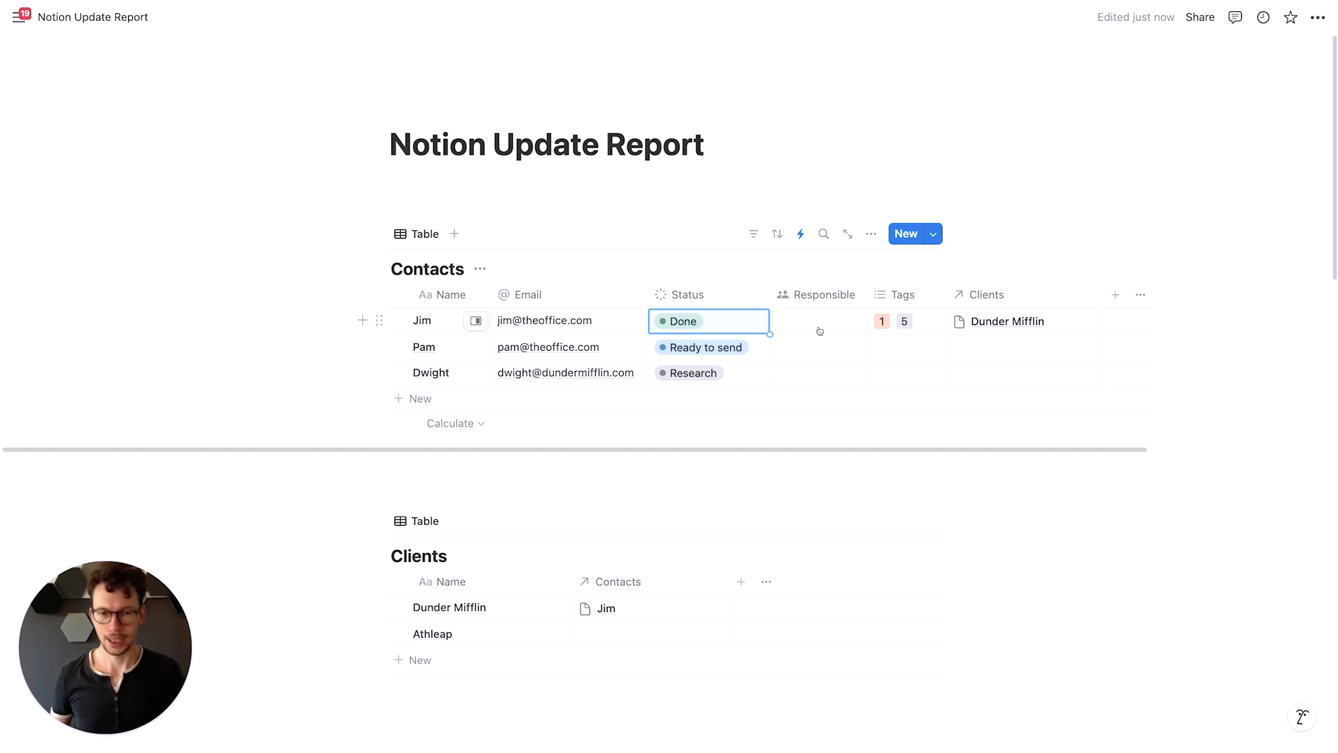
{"action": "left_click", "coordinate": [800, 233]}
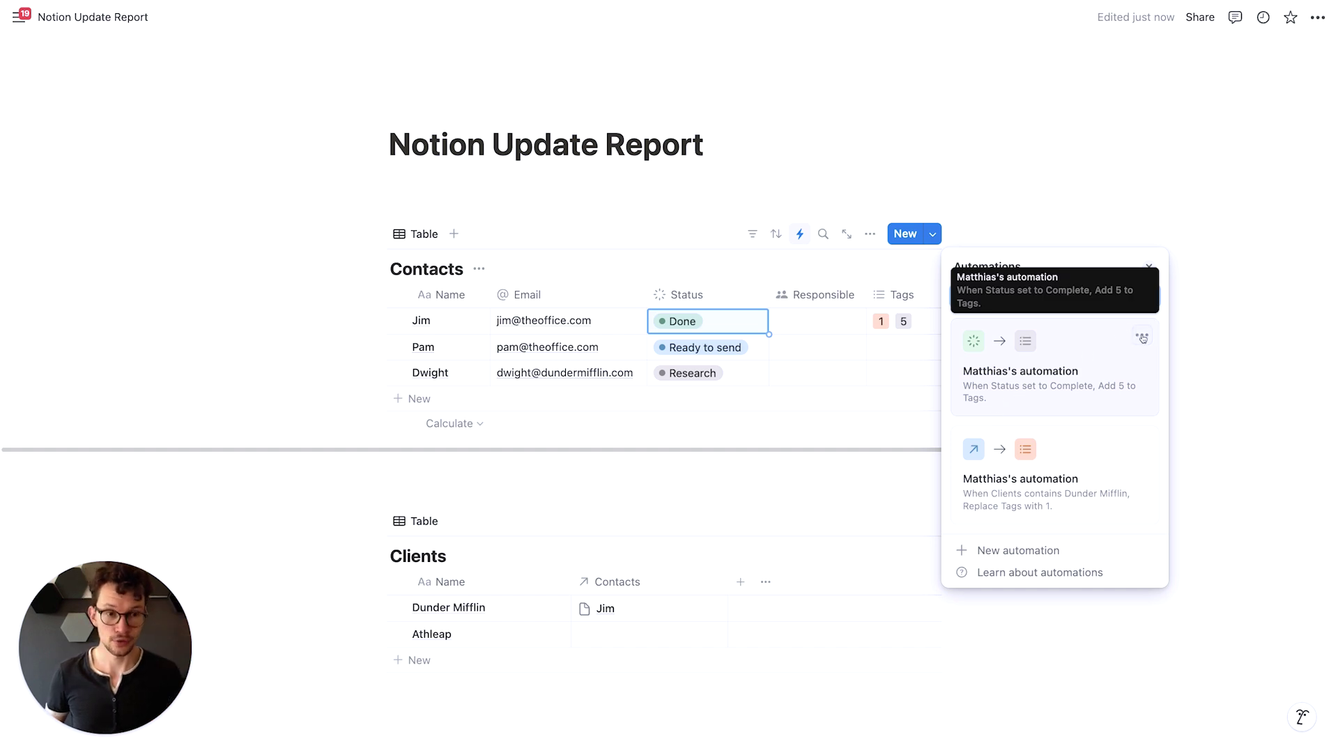
{"action": "left_click", "coordinate": [965, 550]}
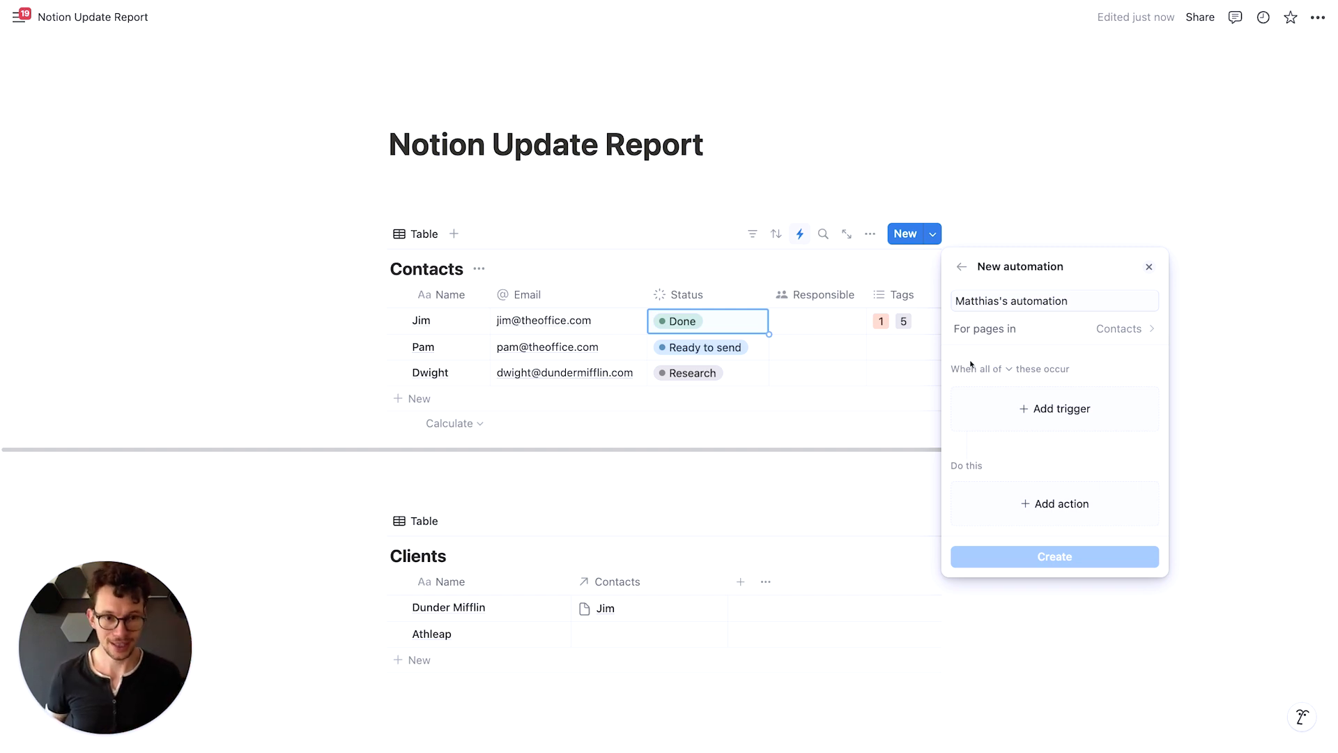
{"action": "left_click", "coordinate": [999, 370]}
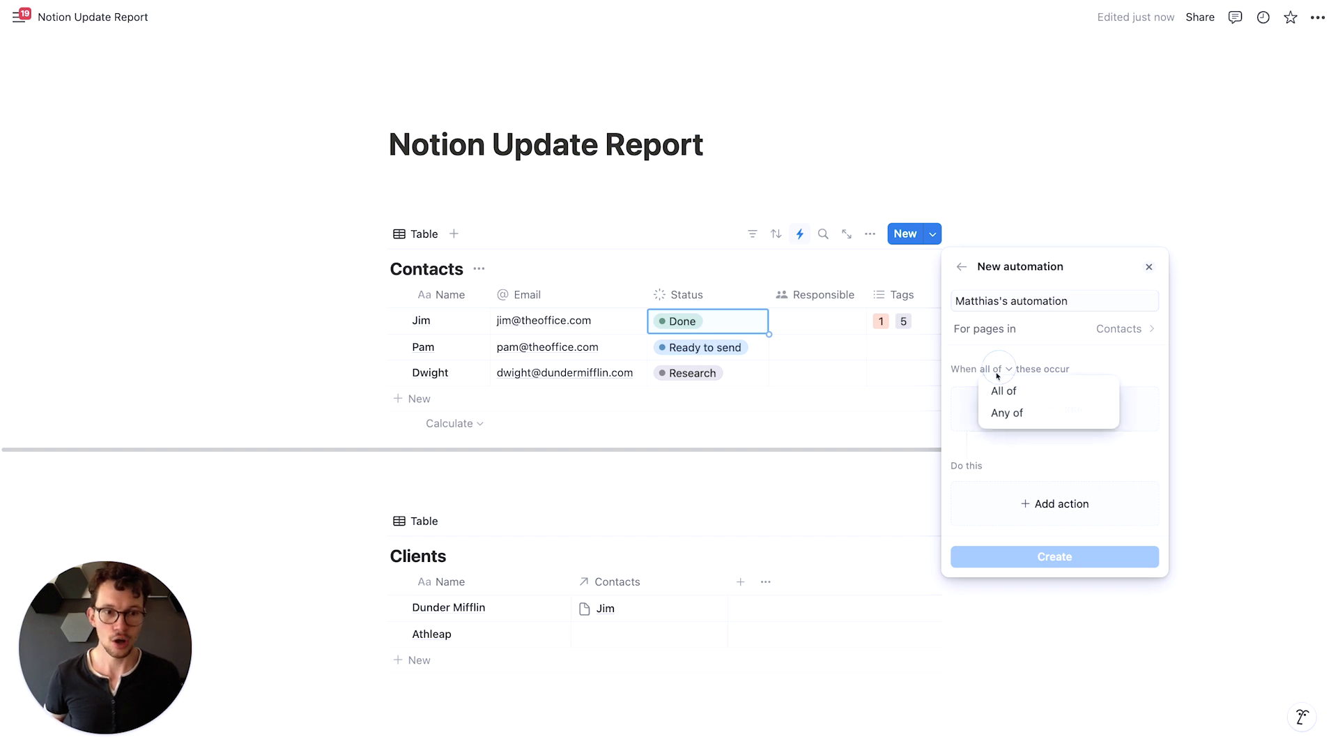
{"action": "left_click", "coordinate": [1016, 389]}
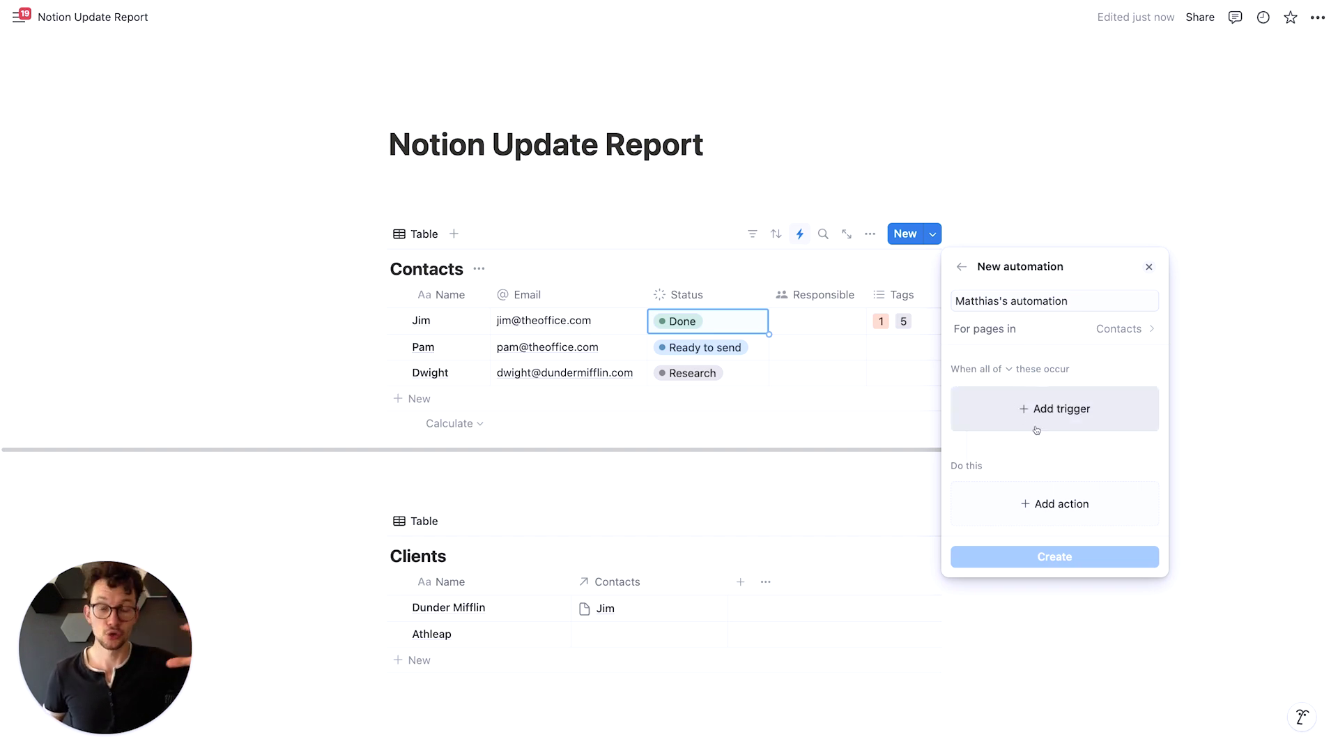
{"action": "left_click", "coordinate": [647, 527]}
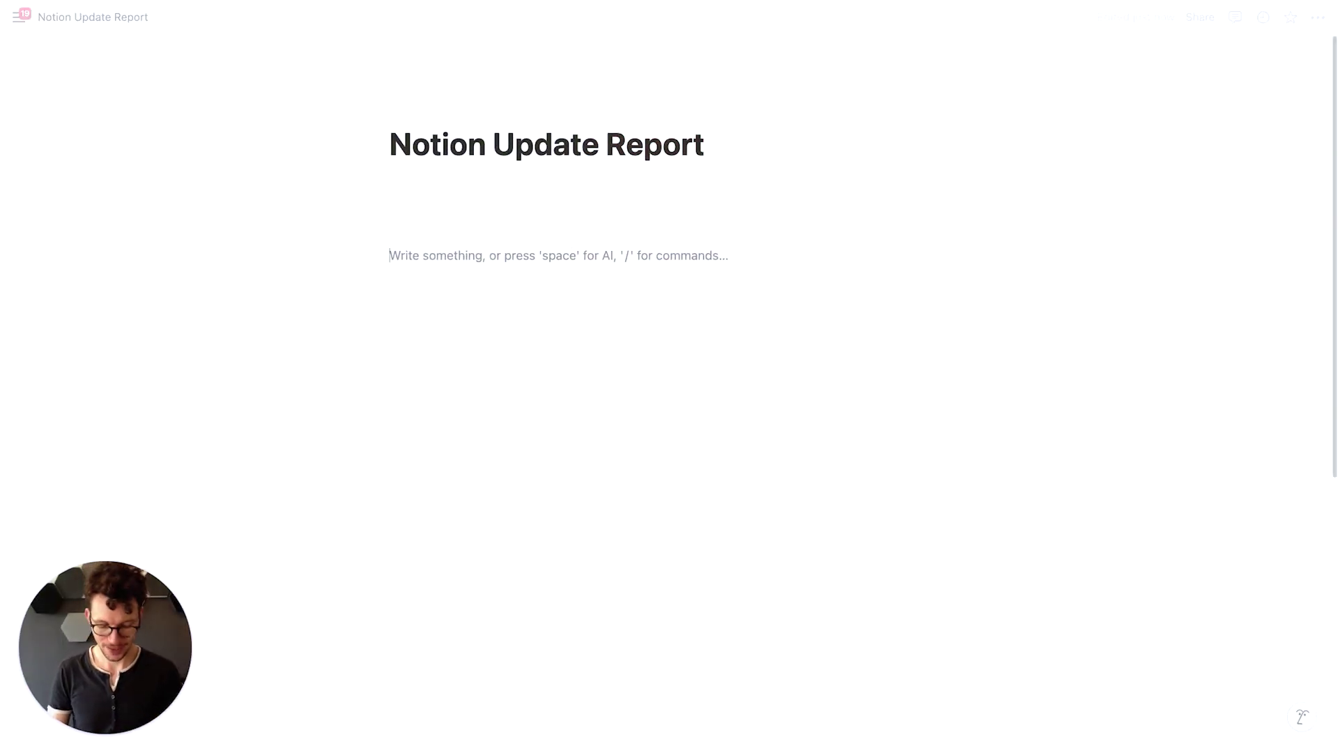
Insert a callout block with /cal and remove its lightbulb icon
{"action": "type", "text": "/cal"}
{"action": "key", "text": "Return"}
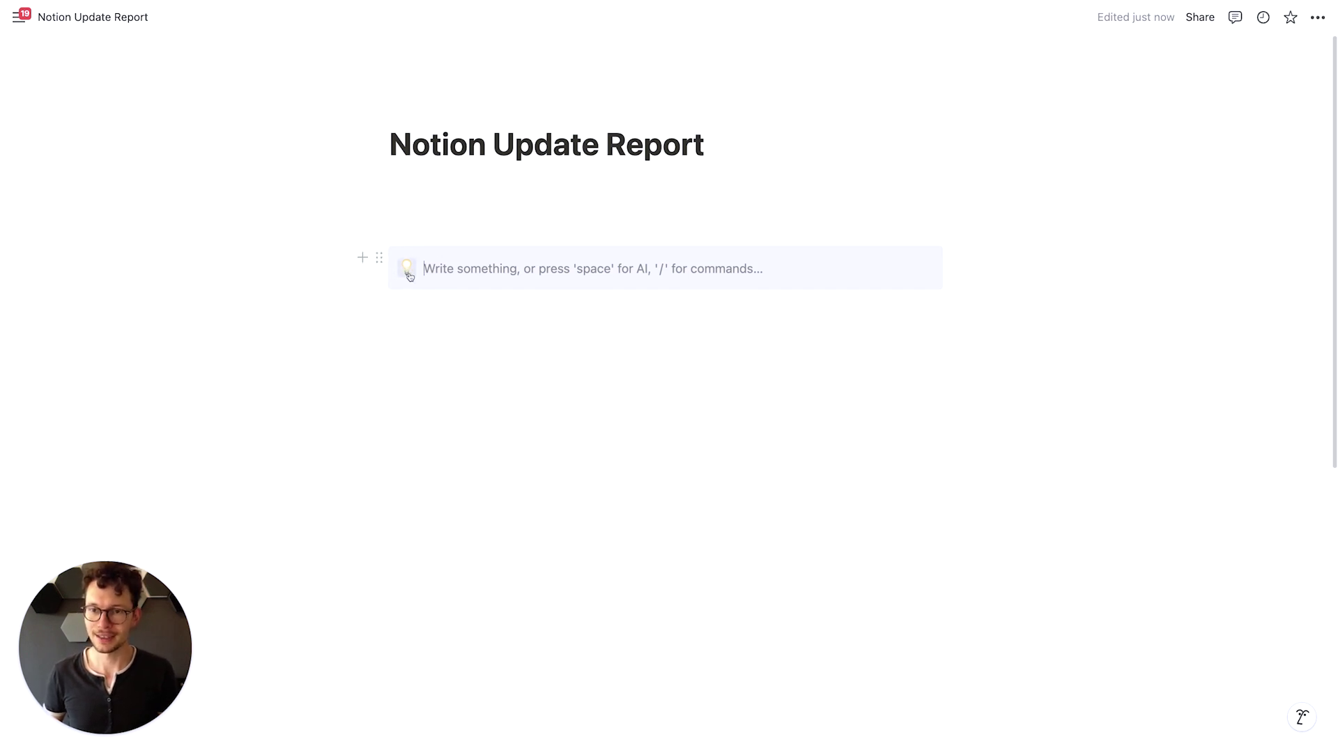
{"action": "left_click", "coordinate": [410, 276]}
{"action": "left_click", "coordinate": [538, 295]}
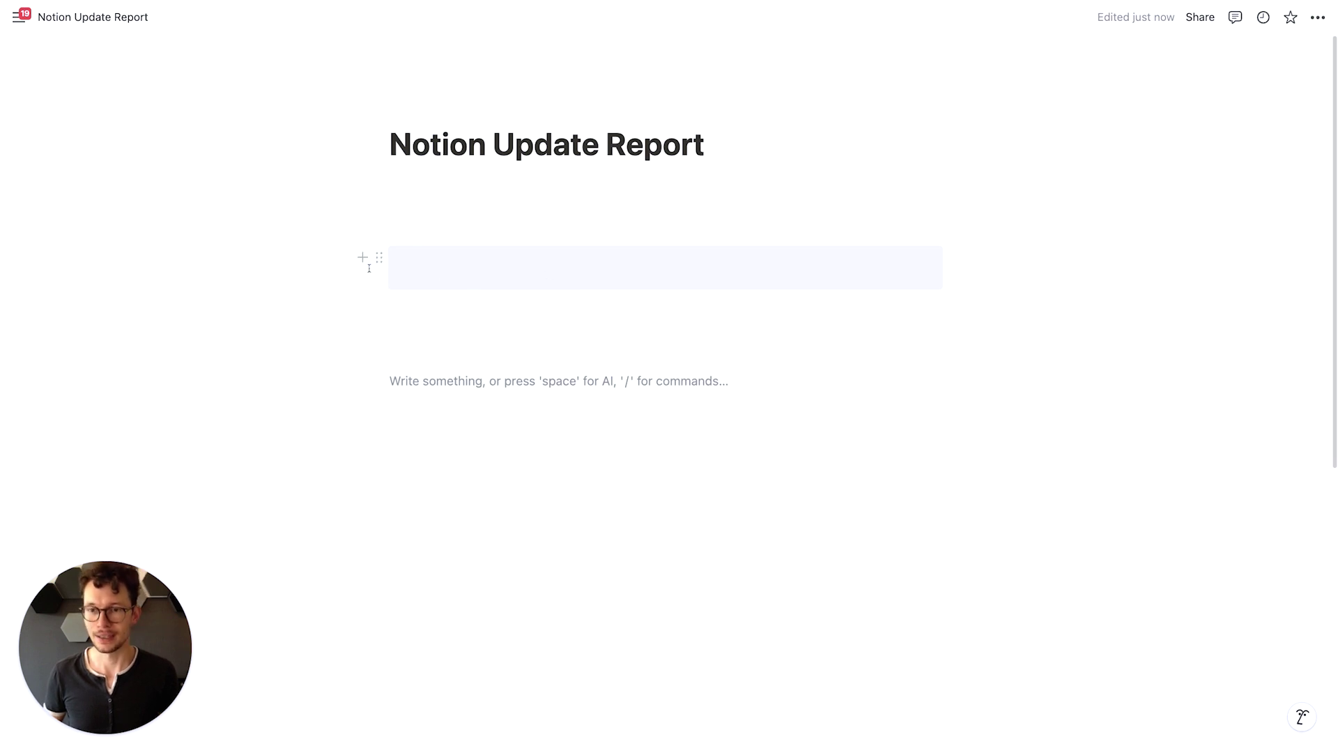
Set the callout's background colour to Default
{"action": "left_click", "coordinate": [376, 260]}
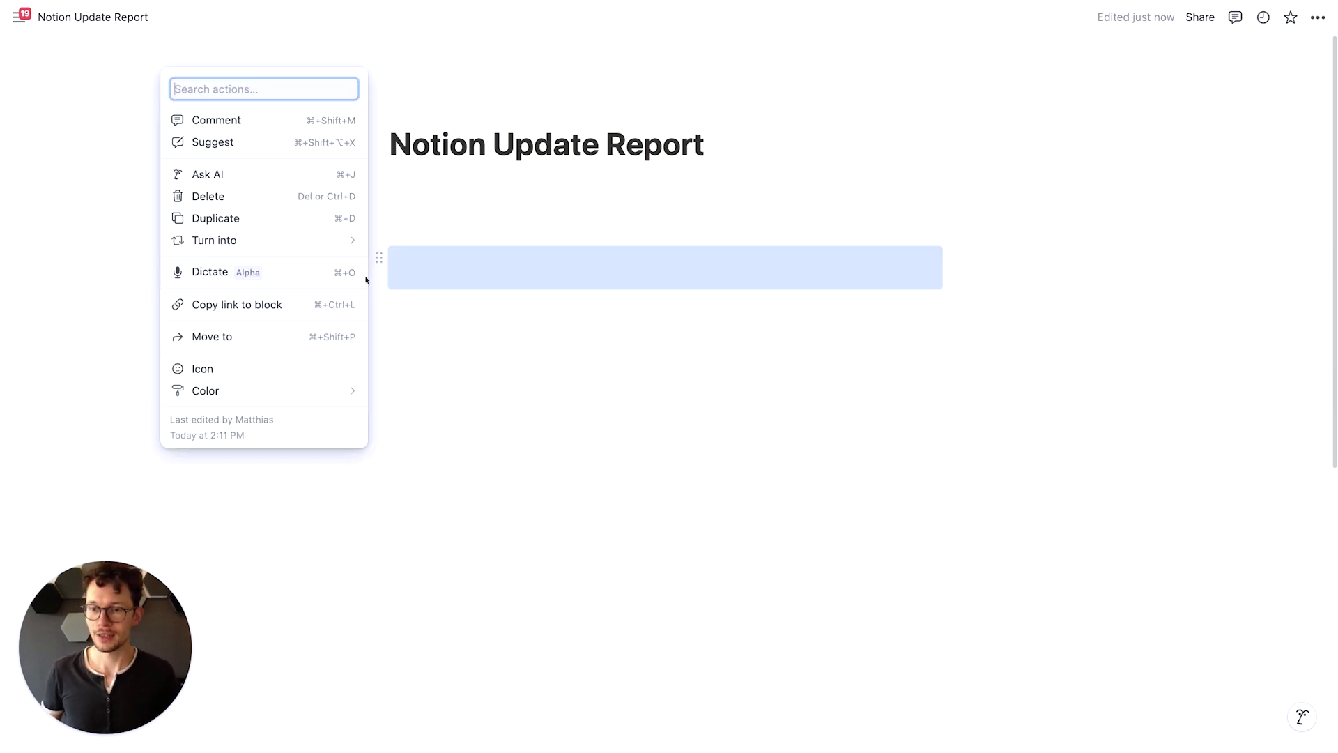
{"action": "mouse_move", "coordinate": [349, 390]}
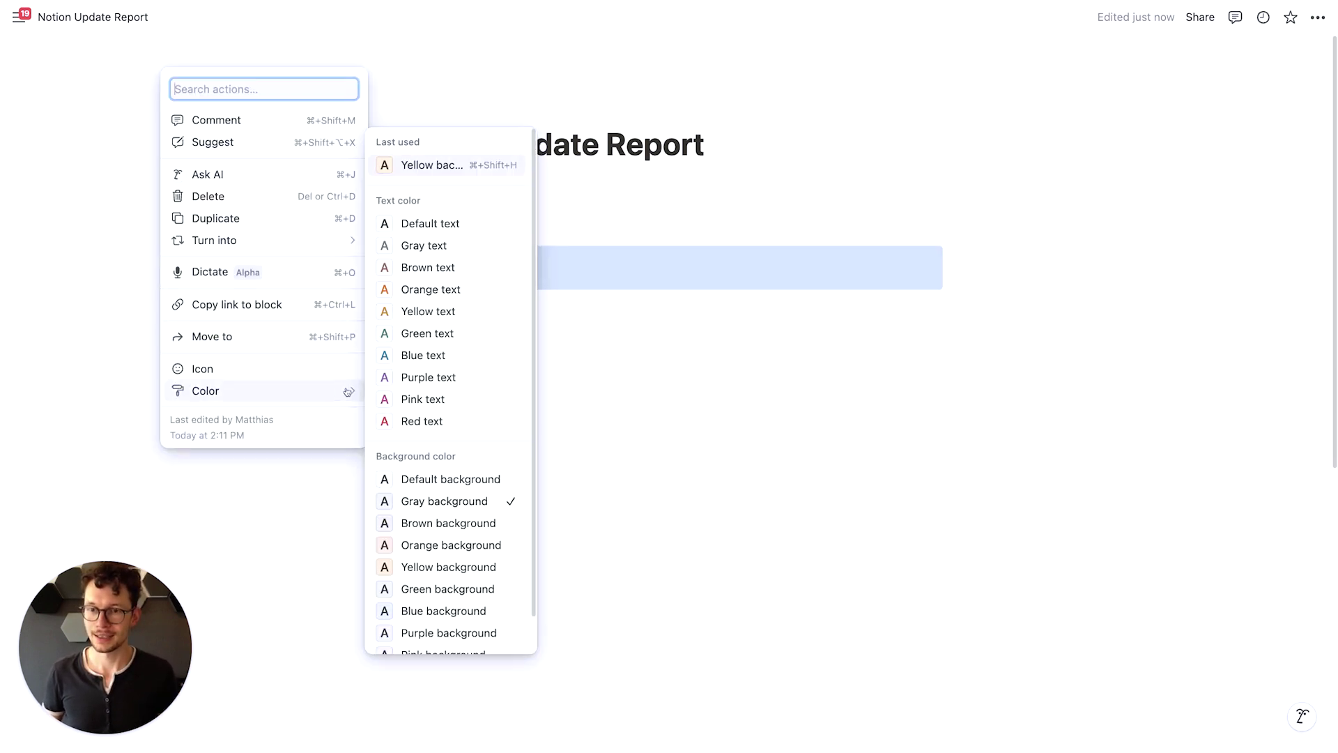
{"action": "left_click", "coordinate": [449, 478]}
{"action": "left_click", "coordinate": [582, 406]}
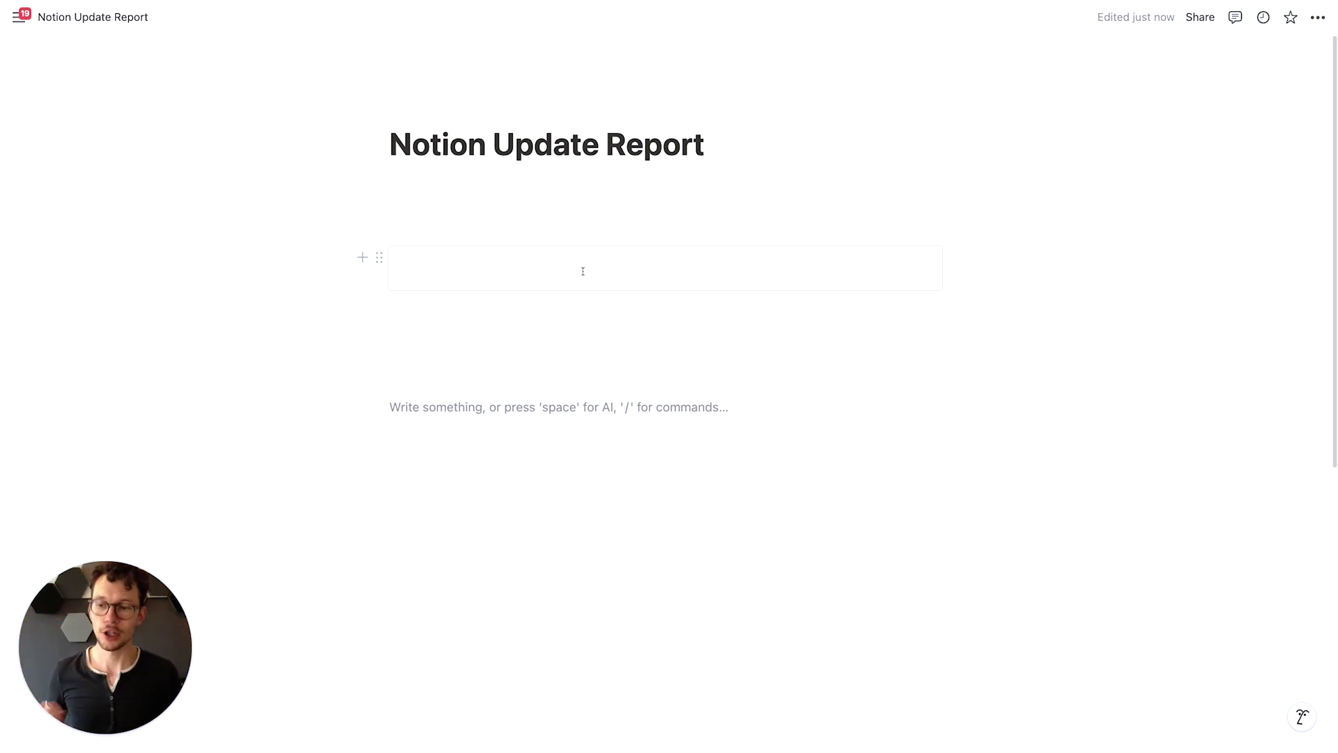
{"action": "left_click", "coordinate": [583, 271]}
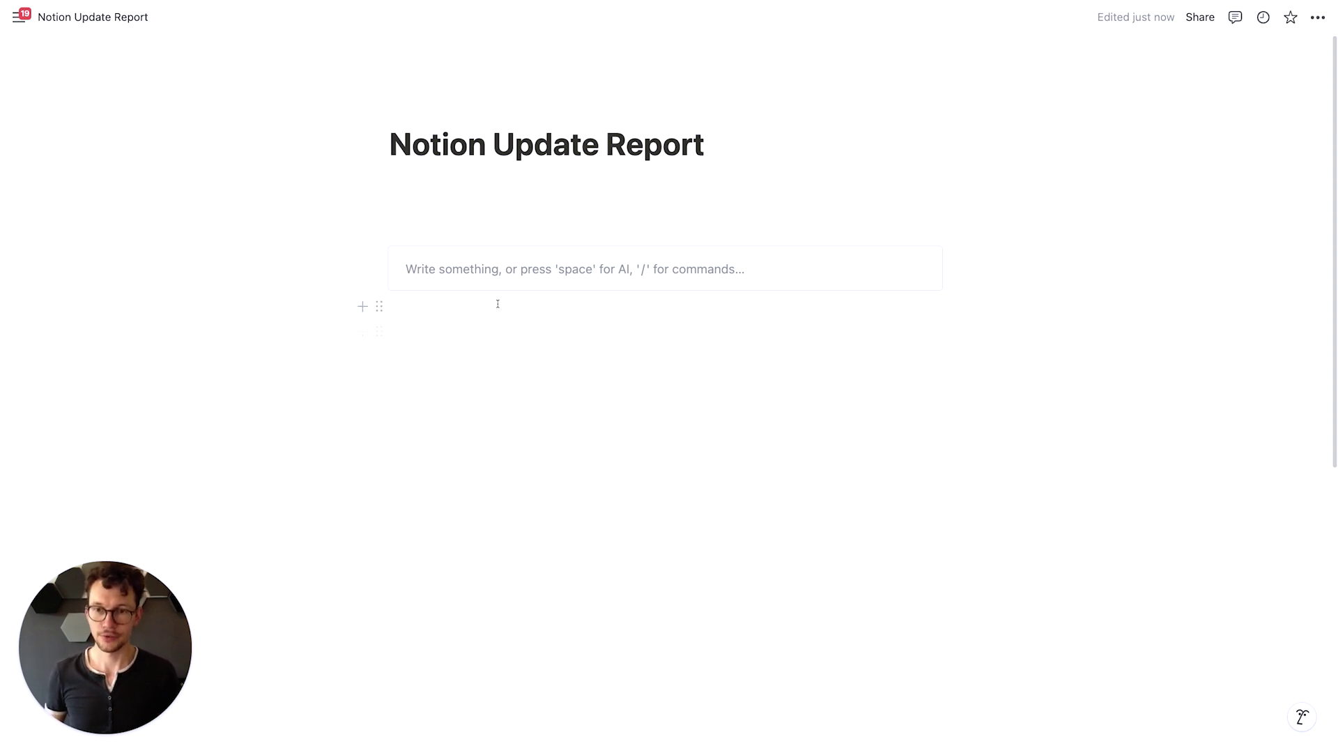
{"action": "type", "text": "asdn"}
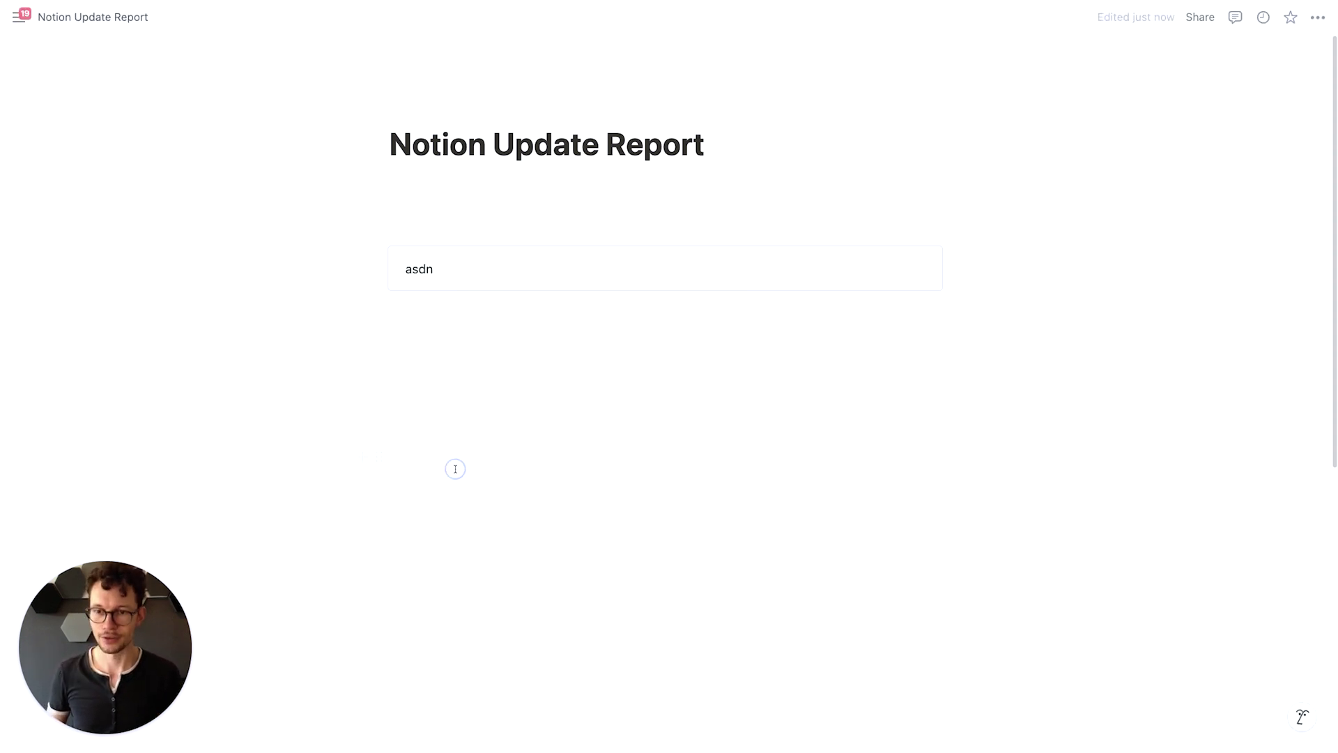
{"action": "left_click", "coordinate": [454, 461]}
{"action": "left_click_drag", "start_coordinate": [380, 418], "coordinate": [423, 411]}
{"action": "key", "text": "Return"}
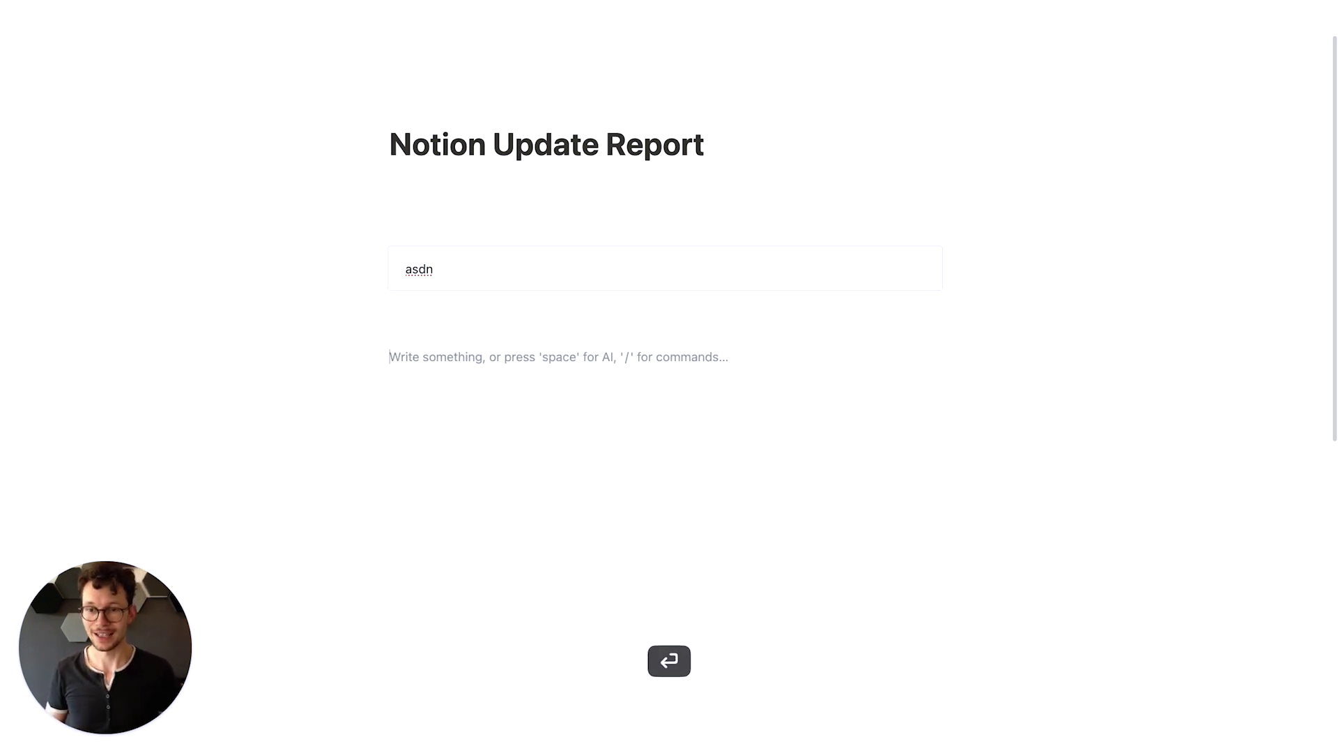
{"action": "left_click", "coordinate": [523, 268]}
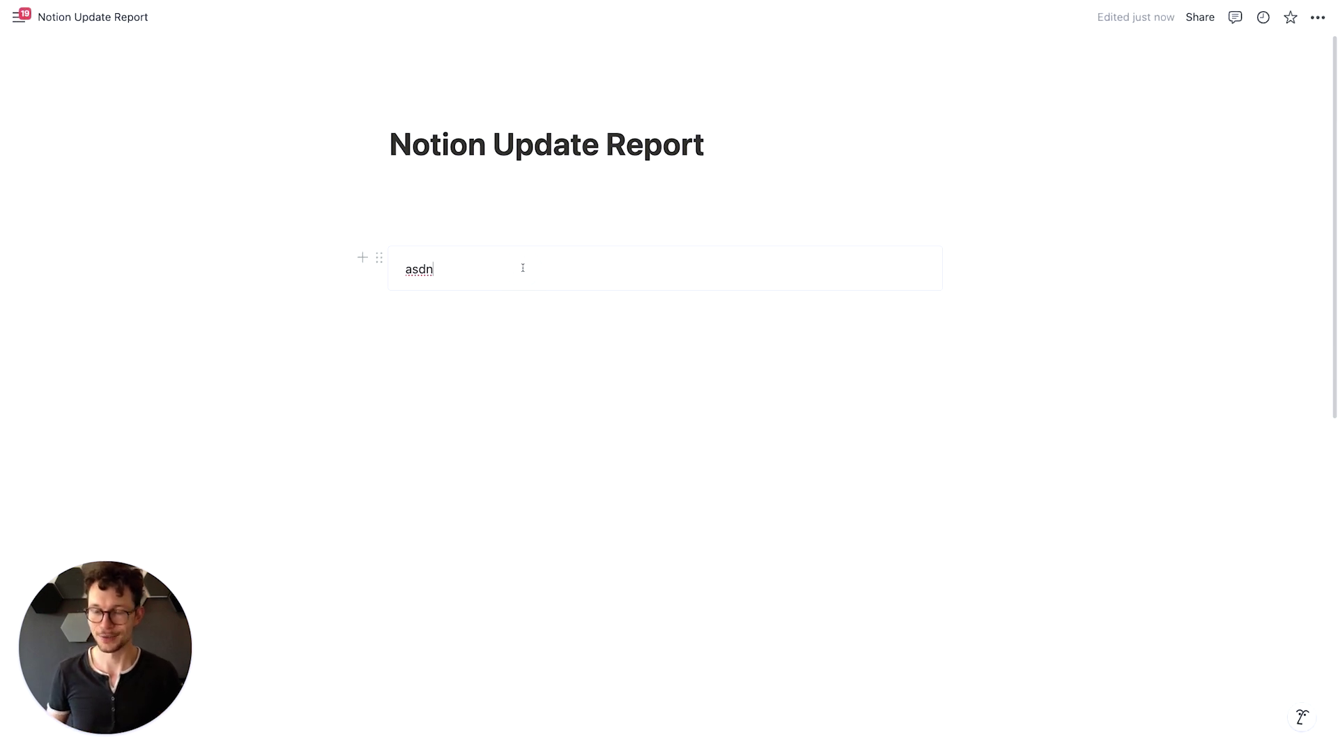
{"action": "left_click_drag", "start_coordinate": [305, 373], "coordinate": [470, 484]}
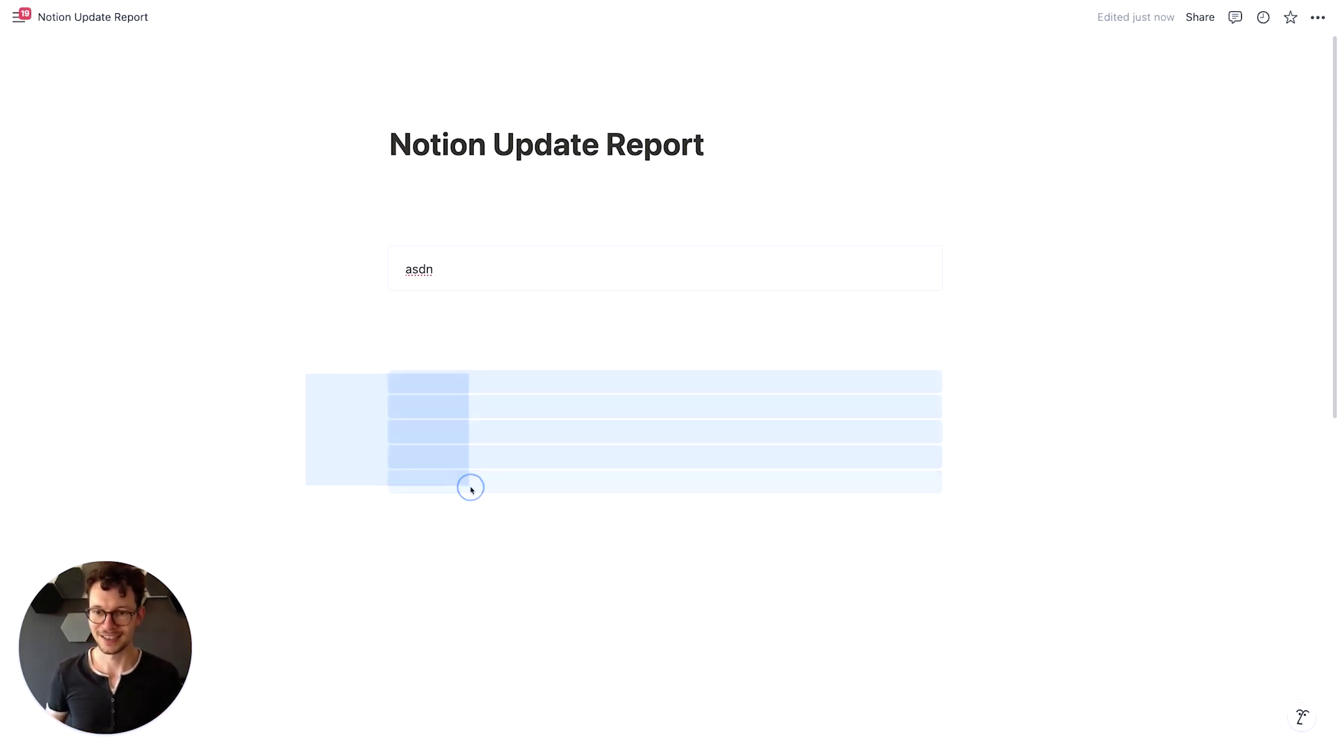
{"action": "left_click_drag", "start_coordinate": [379, 388], "coordinate": [418, 278]}
{"action": "key", "text": "ctrl+z"}
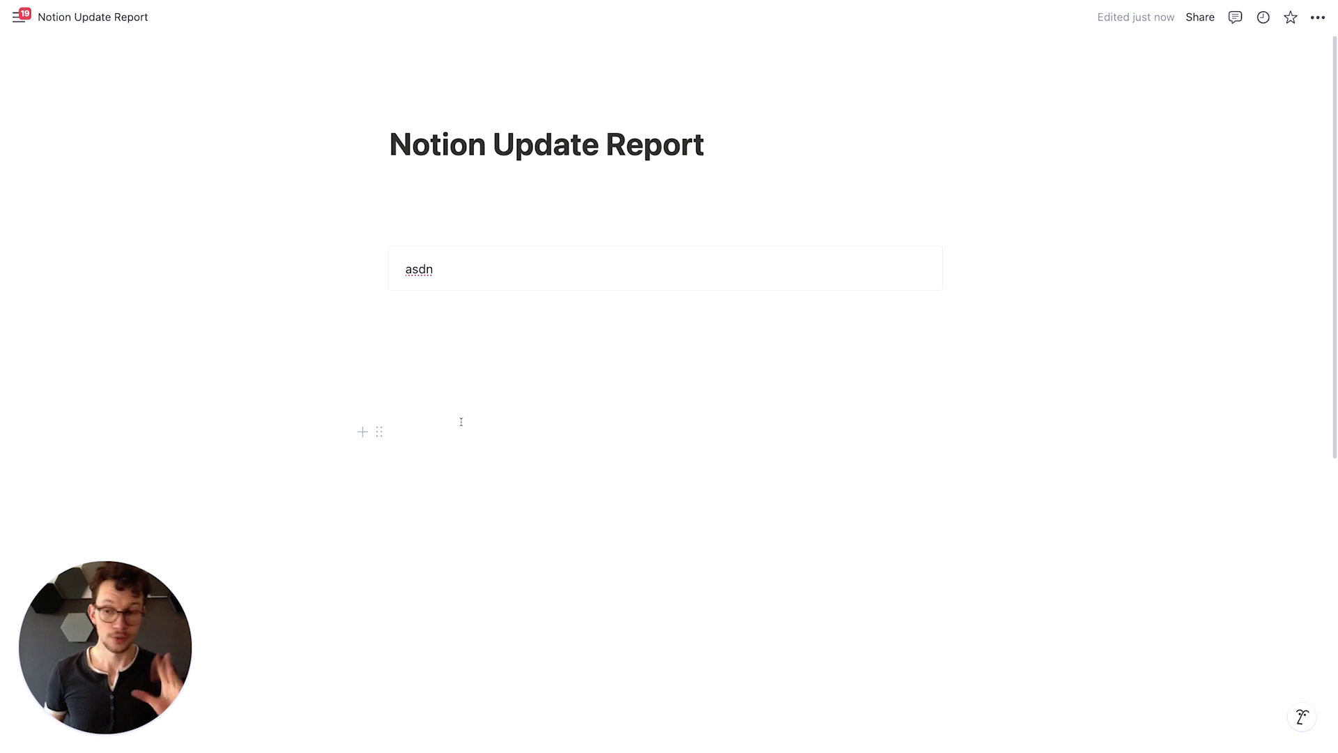
{"action": "left_click", "coordinate": [418, 272]}
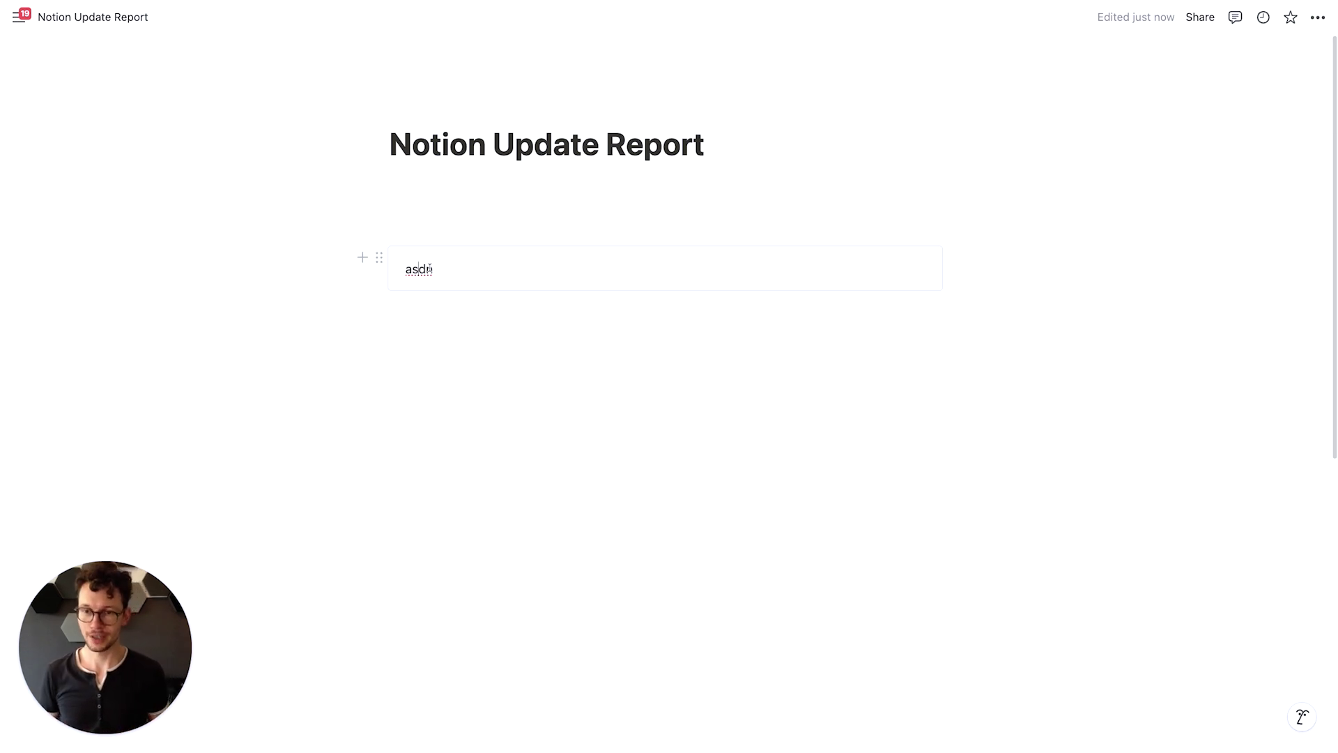
{"action": "key", "text": "super+a"}
{"action": "key", "text": "BackSpace"}
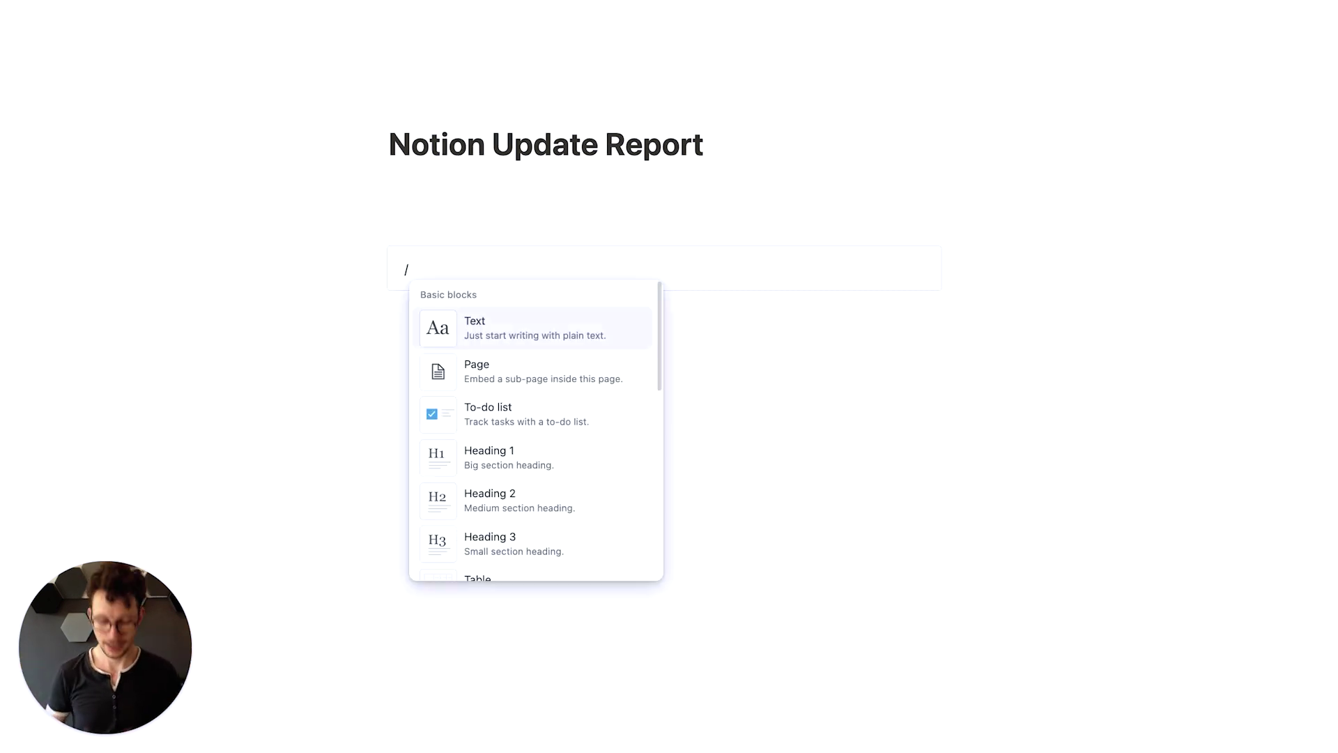
Make the block a Heading 2 and turn the empty block above it into plain text
{"action": "key", "text": "Down"}
{"action": "key", "text": "Down"}
{"action": "key", "text": "Down"}
{"action": "key", "text": "Down"}
{"action": "key", "text": "Return"}
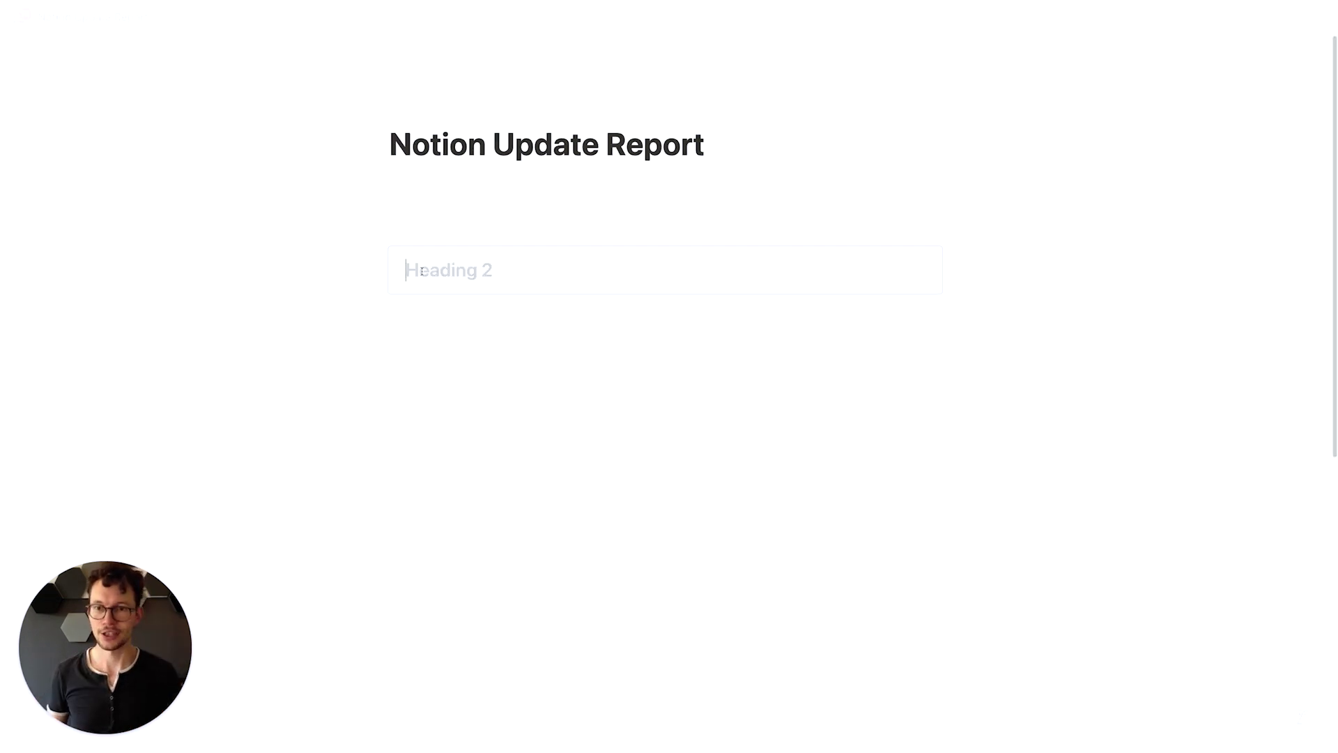
{"action": "left_click", "coordinate": [445, 203]}
{"action": "type", "text": "/"}
{"action": "key", "text": "Return"}
Move the Heading 2 above the text block, duplicate it, and place the copy beside it in columns
{"action": "left_click_drag", "start_coordinate": [380, 307], "coordinate": [379, 217]}
{"action": "left_click", "coordinate": [379, 216]}
{"action": "key", "text": "super+d"}
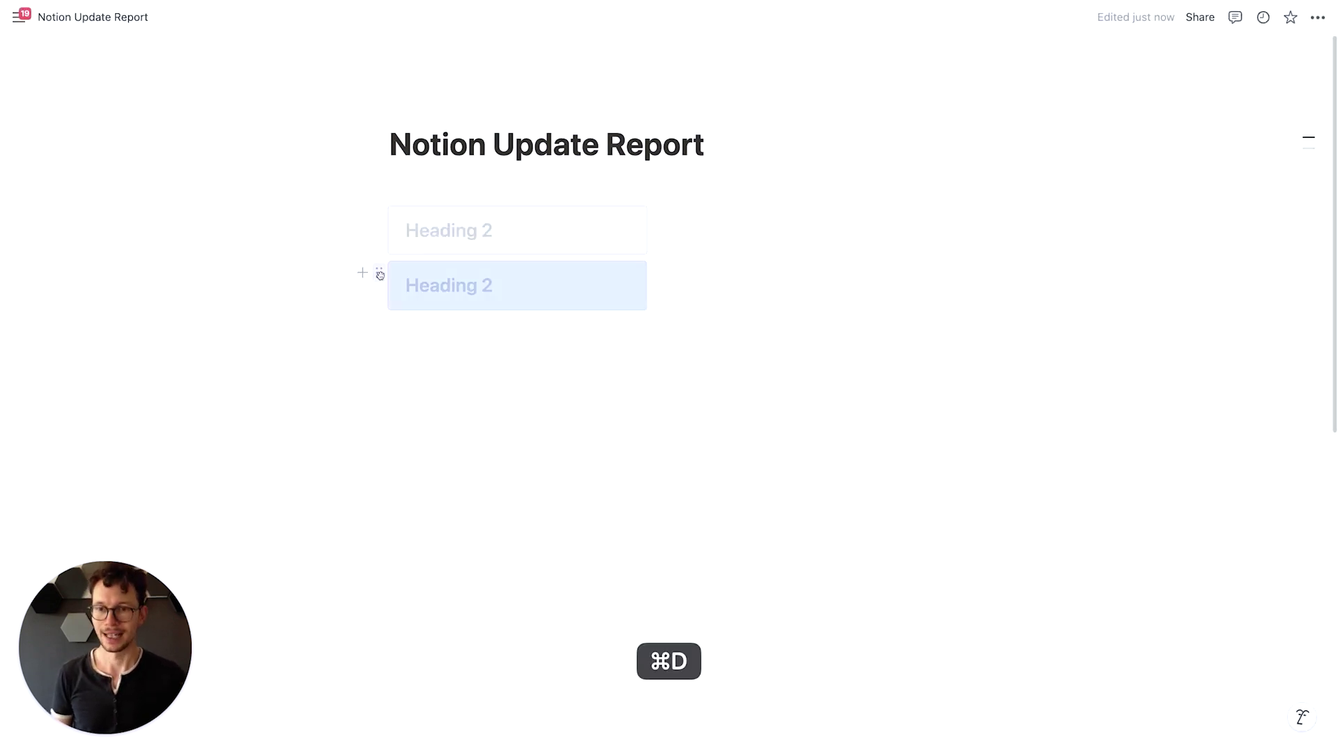
{"action": "left_click_drag", "start_coordinate": [380, 275], "coordinate": [703, 213]}
{"action": "left_click", "coordinate": [651, 364]}
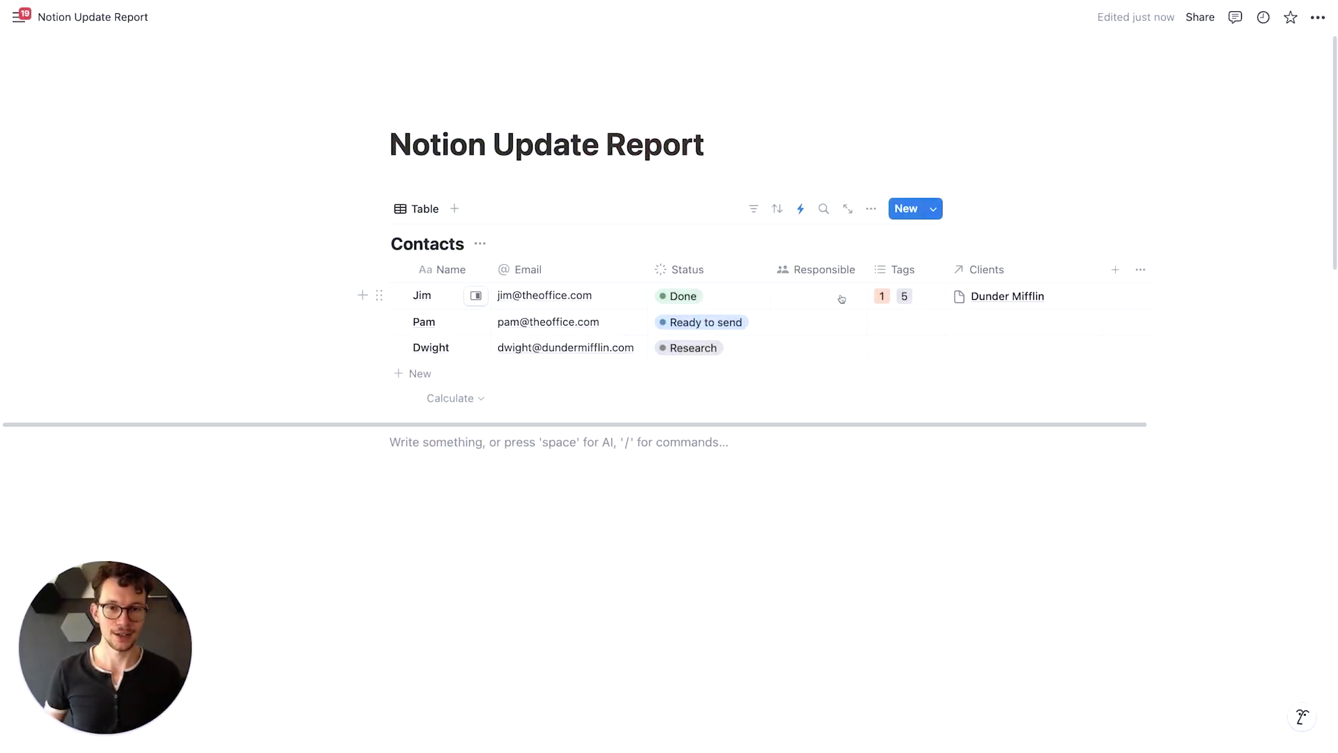
Comment 'is this correct' on the first contact's Status cell
{"action": "left_click", "coordinate": [758, 295]}
{"action": "type", "text": "is this correct"}
{"action": "key", "text": "Return"}
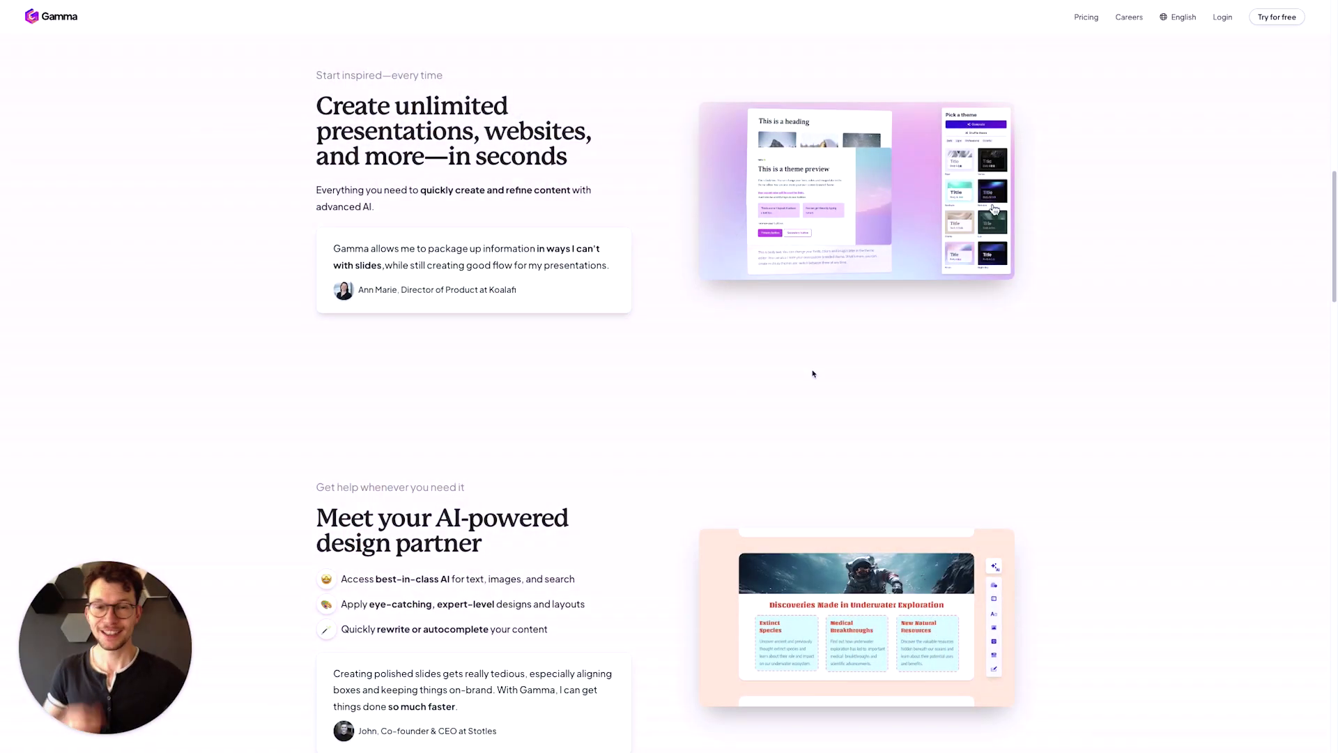
Scroll down through the Gamma landing page
{"action": "scroll", "coordinate": [812, 373], "scroll_direction": "down", "scroll_amount": 4}
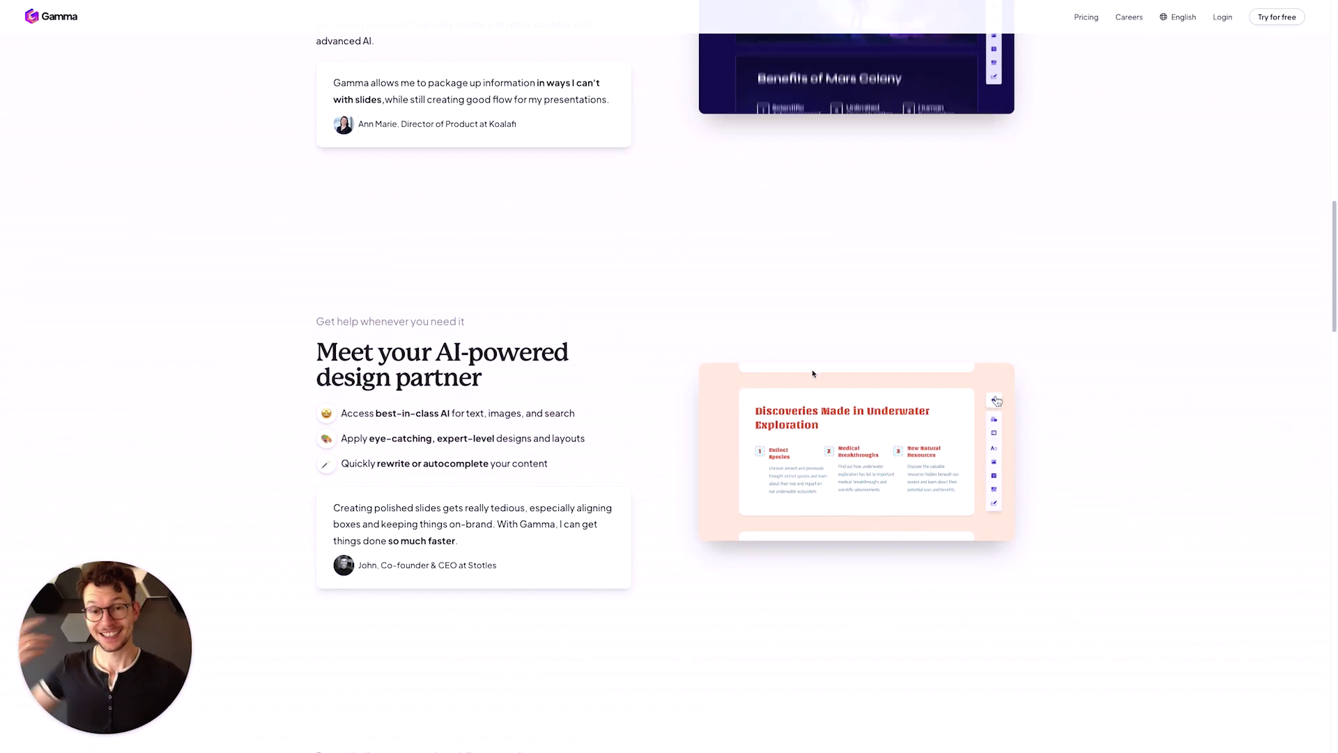
{"action": "scroll", "coordinate": [813, 374], "scroll_direction": "down", "scroll_amount": 7}
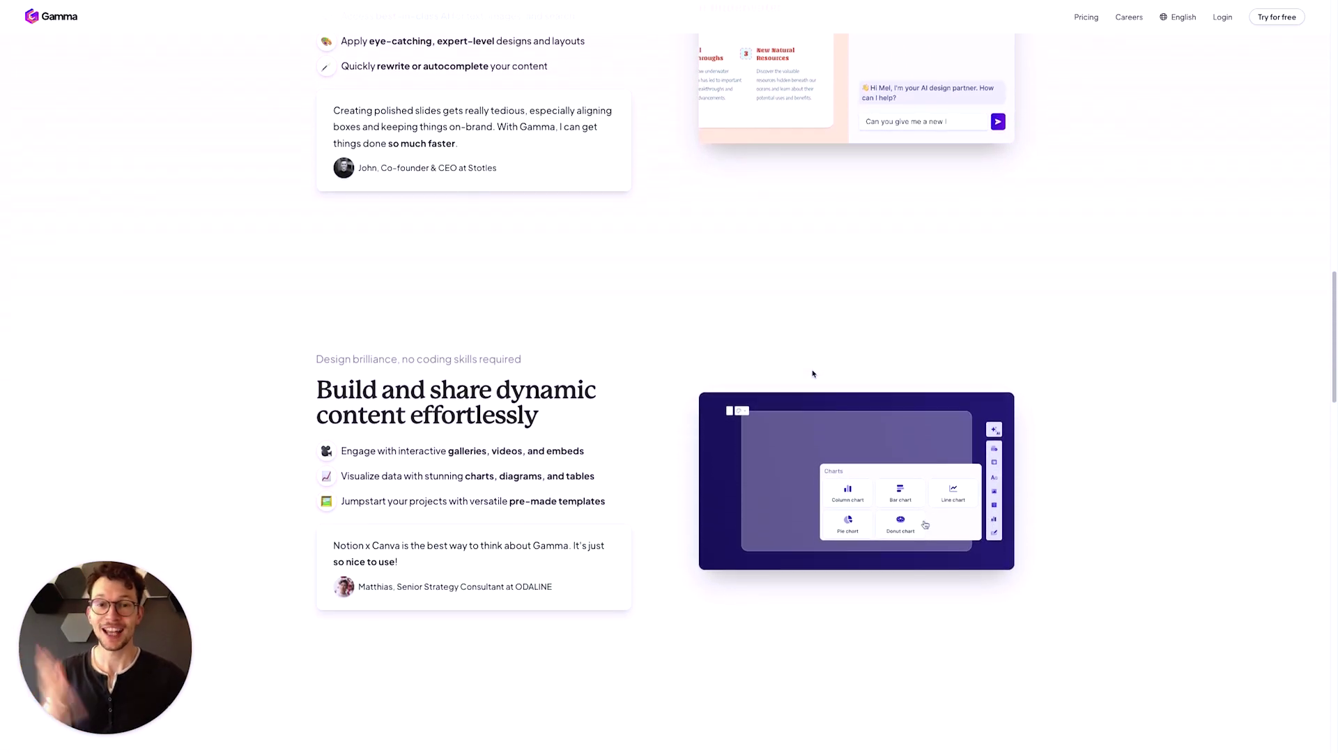
{"action": "scroll", "coordinate": [813, 374], "scroll_direction": "down", "scroll_amount": 3}
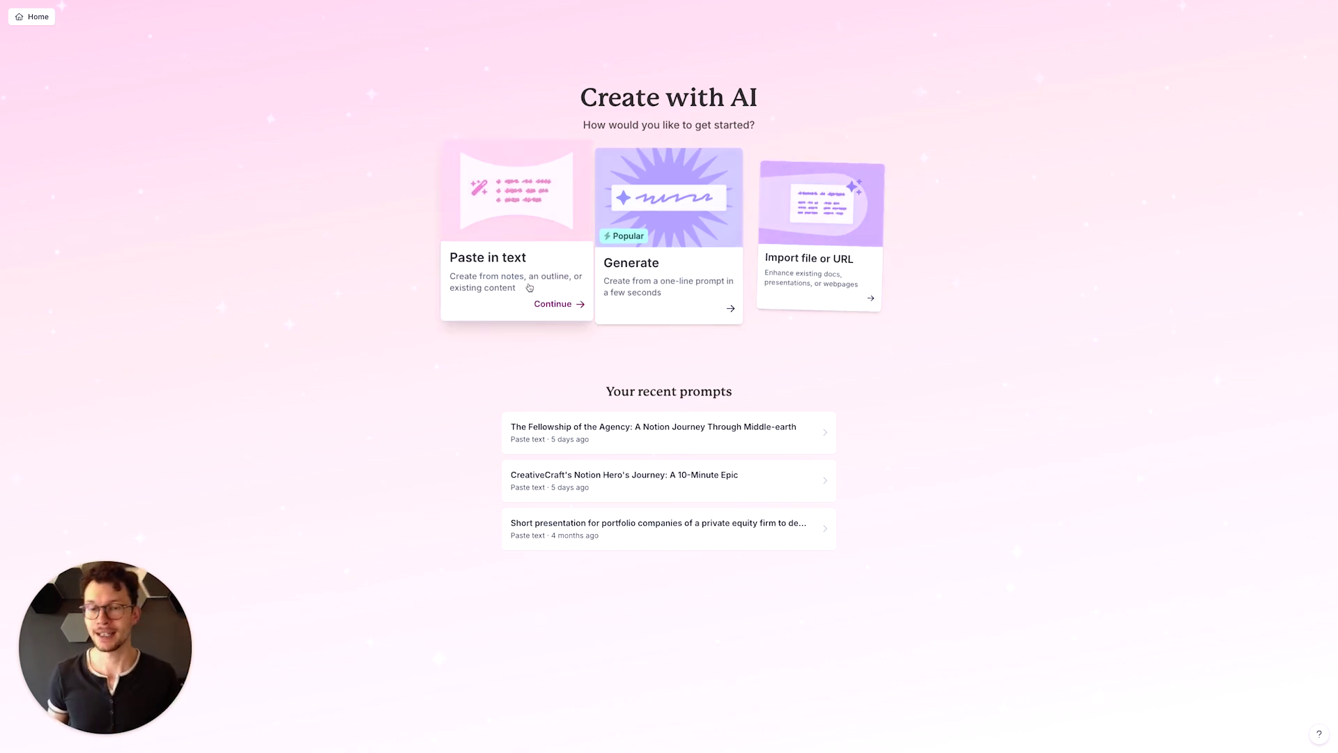
Paste the Fellowship of the Agency outline as text and continue building a Presentation
{"action": "left_click", "coordinate": [554, 289]}
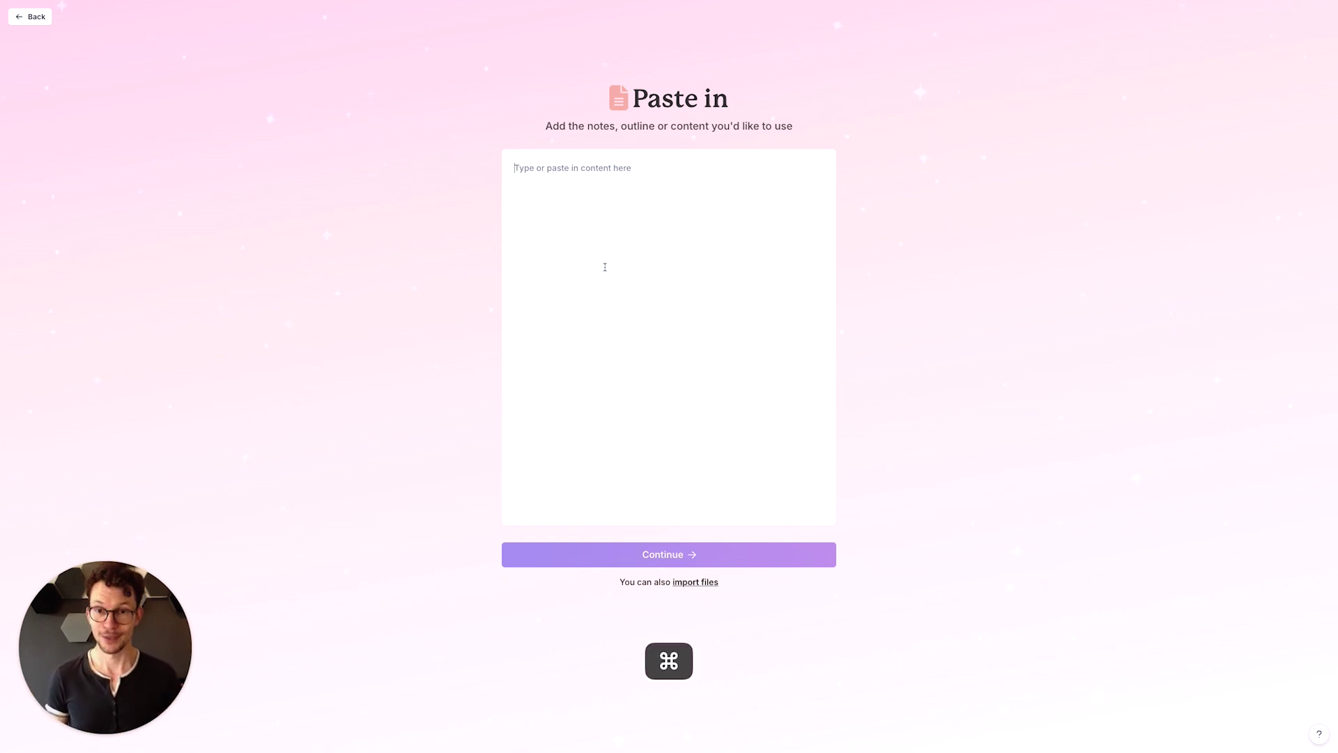
{"action": "key", "text": "super+v"}
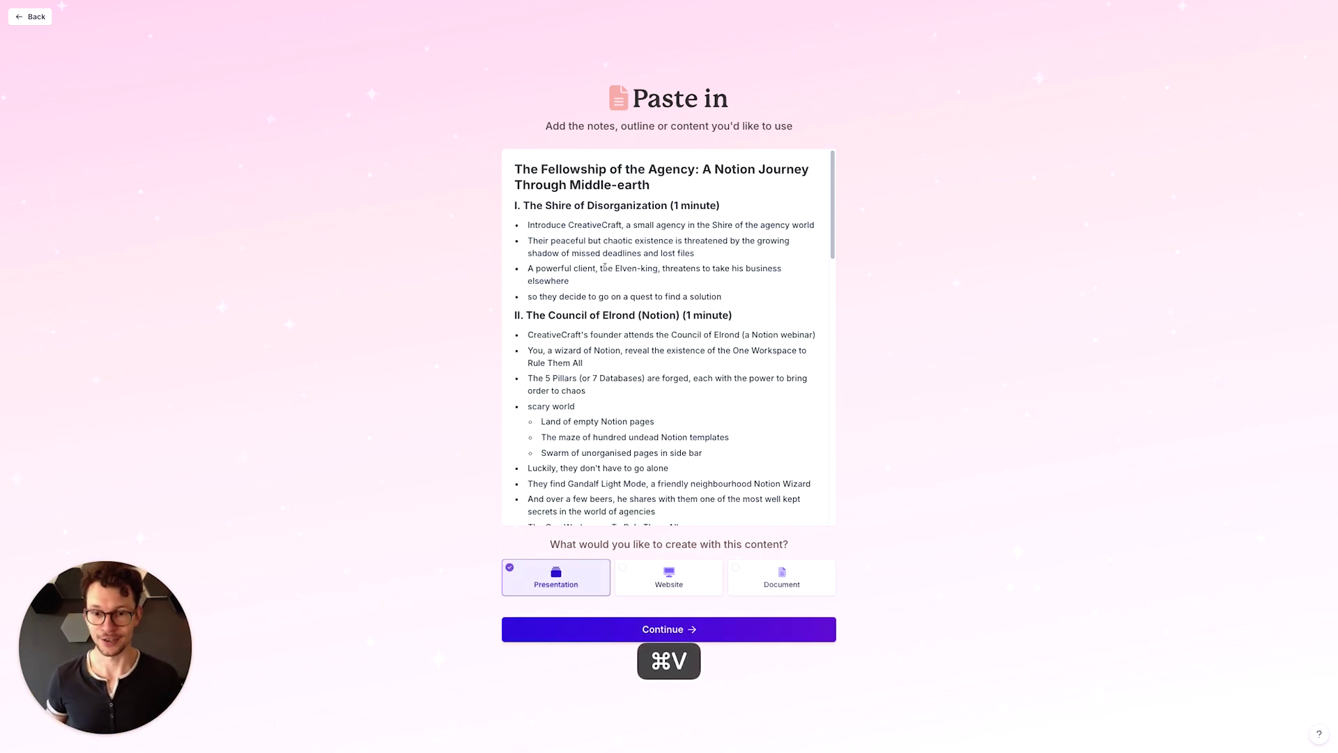
{"action": "scroll", "coordinate": [604, 267], "scroll_direction": "down", "scroll_amount": 2}
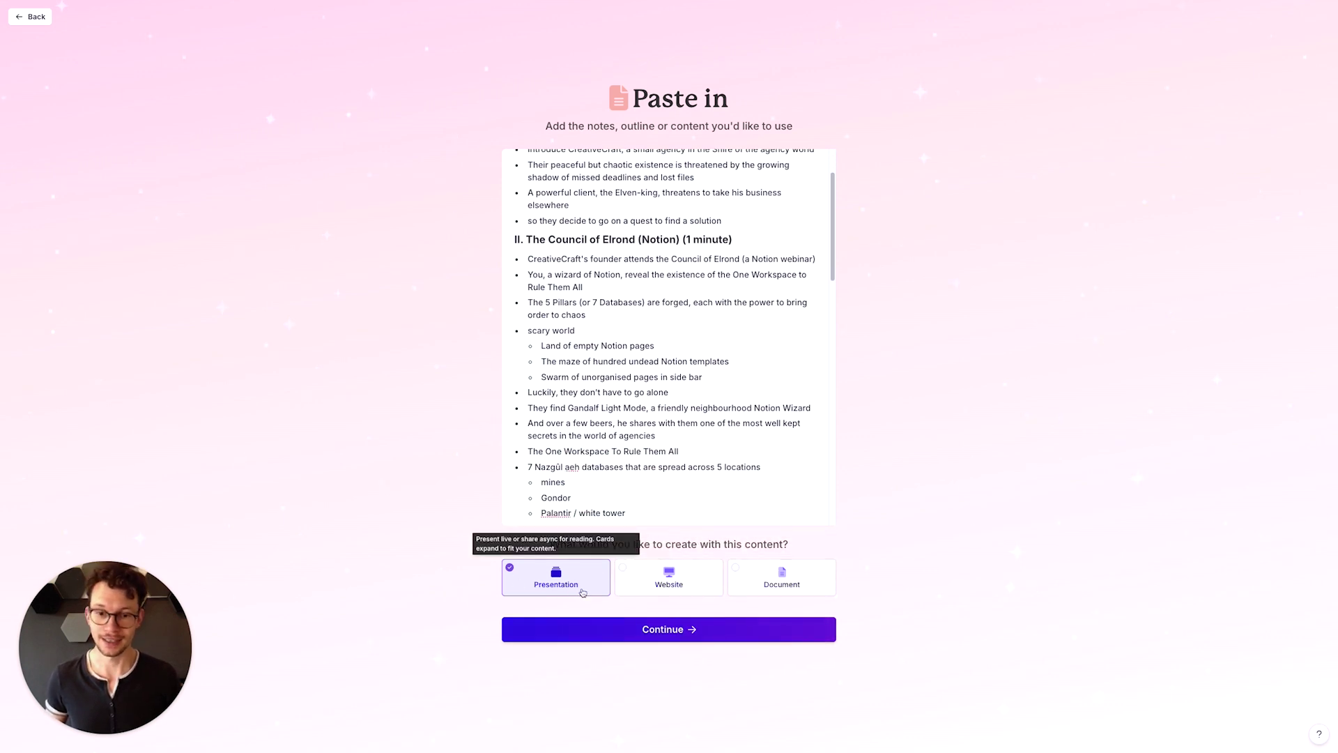
{"action": "left_click", "coordinate": [619, 627]}
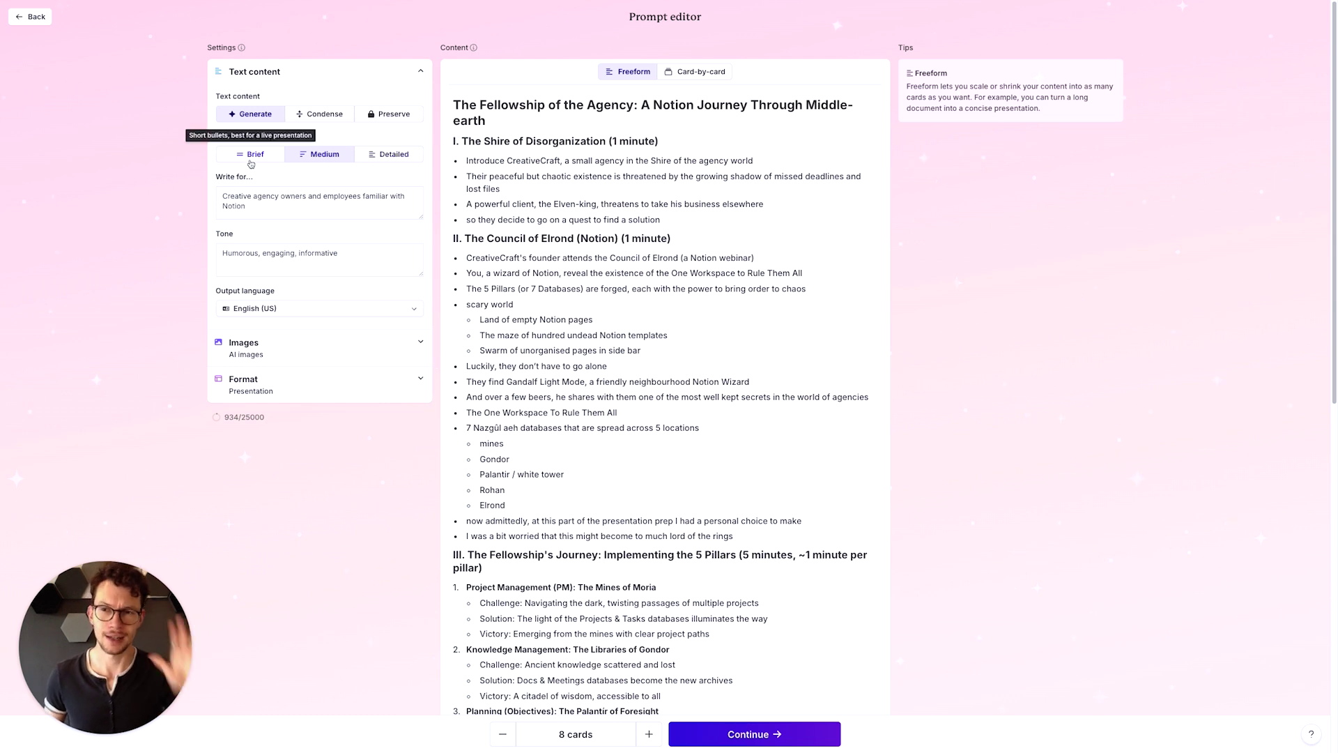
Set each card's text amount to Brief and browse the AI image models
{"action": "left_click", "coordinate": [253, 163]}
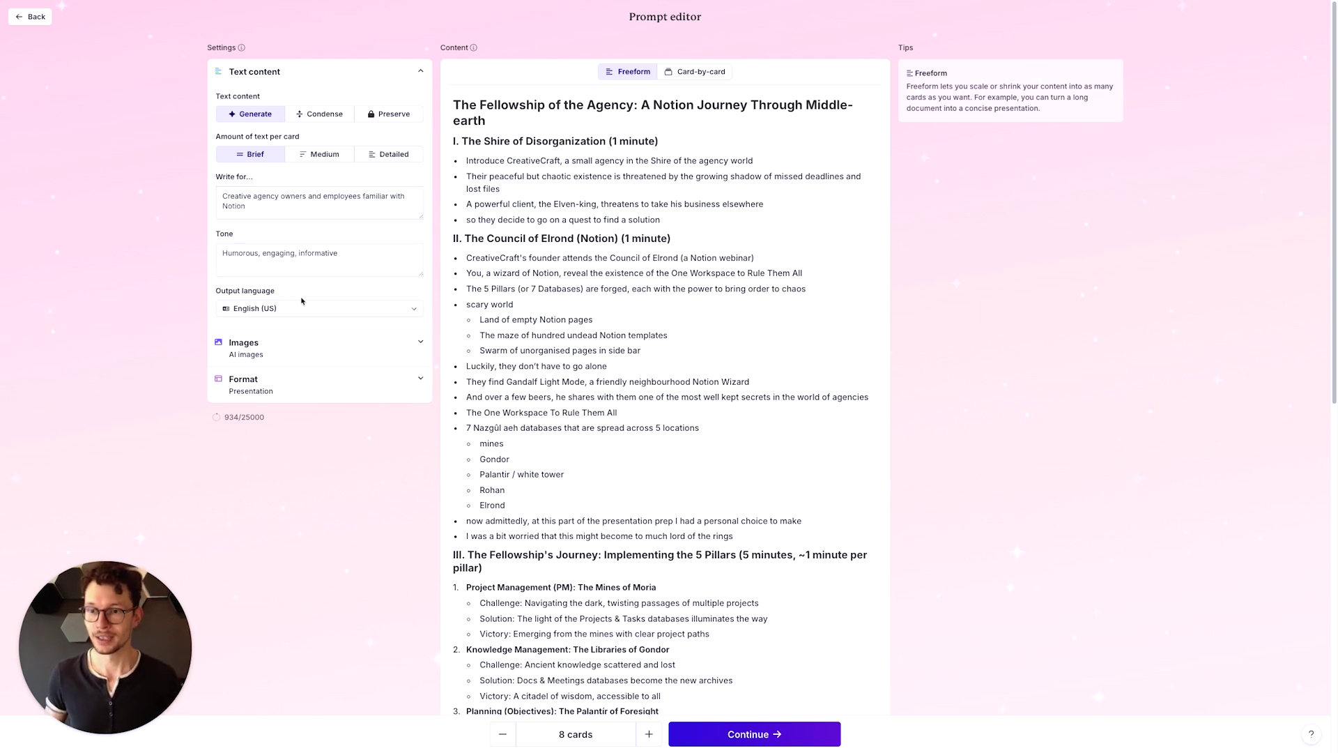
{"action": "left_click", "coordinate": [359, 358]}
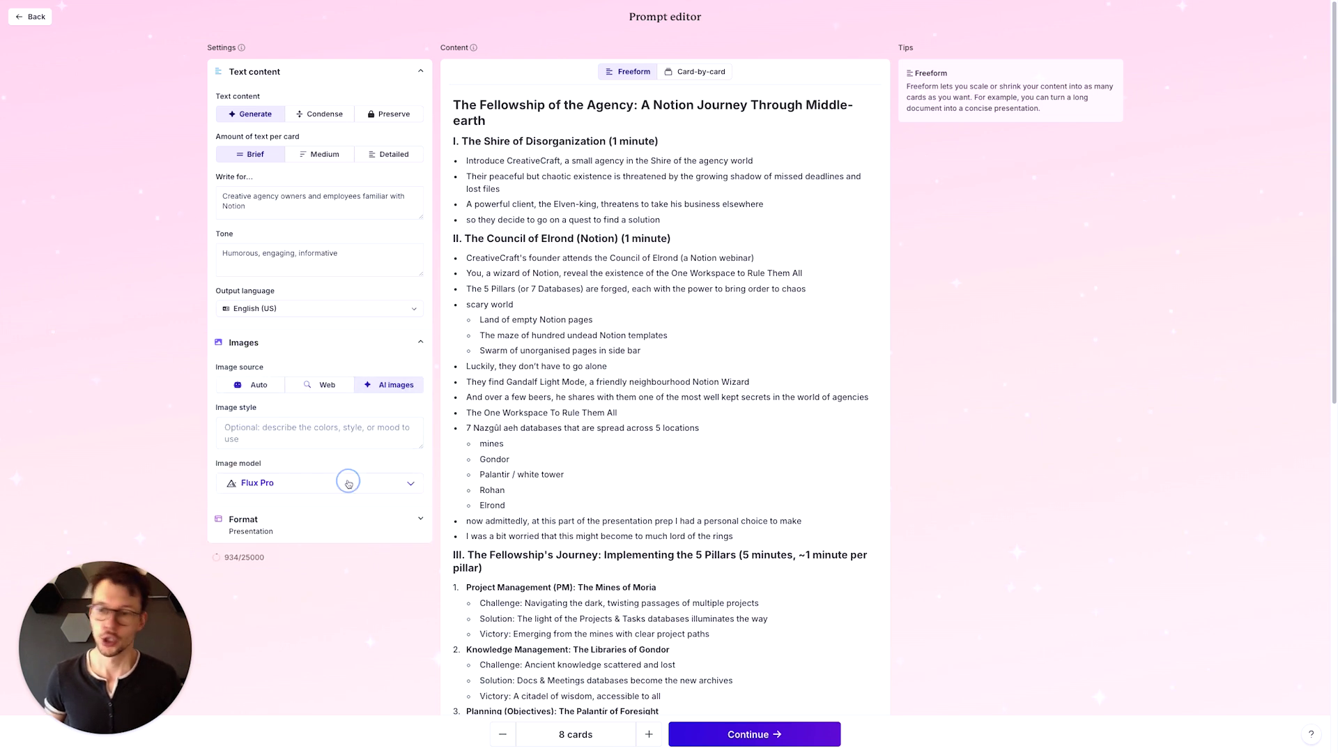
{"action": "left_click", "coordinate": [345, 481]}
{"action": "scroll", "coordinate": [352, 621], "scroll_direction": "down", "scroll_amount": 5}
{"action": "scroll", "coordinate": [342, 608], "scroll_direction": "down", "scroll_amount": 1}
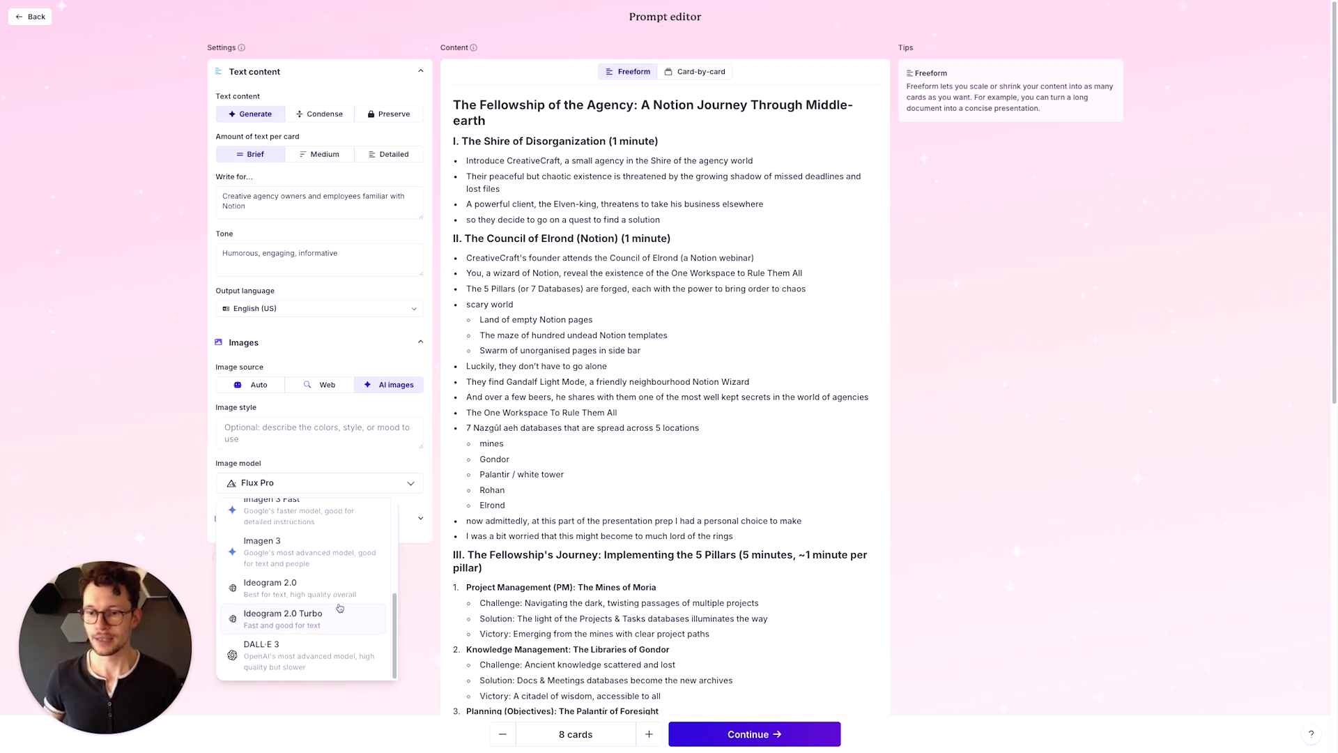
{"action": "scroll", "coordinate": [352, 627], "scroll_direction": "up", "scroll_amount": 6}
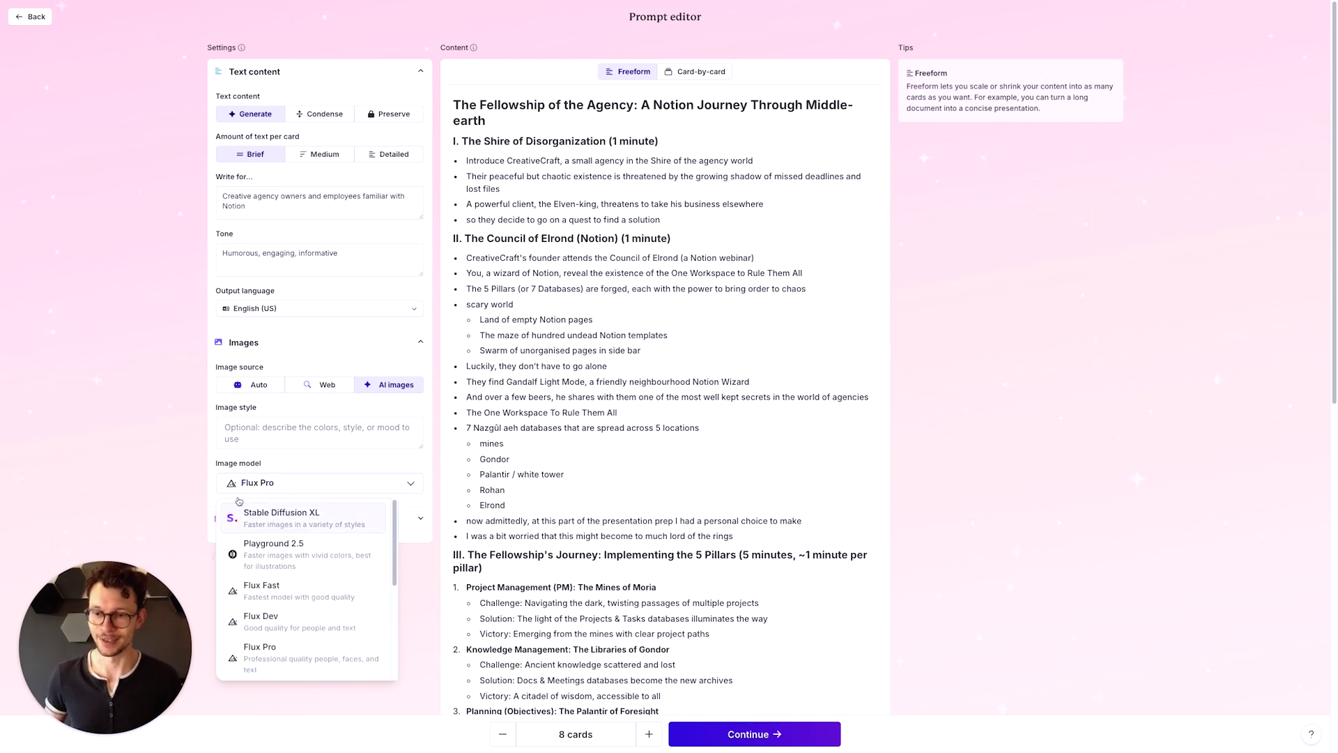
Keep Flux Pro as the image model and leave content splitting on Freeform
{"action": "left_click", "coordinate": [137, 391]}
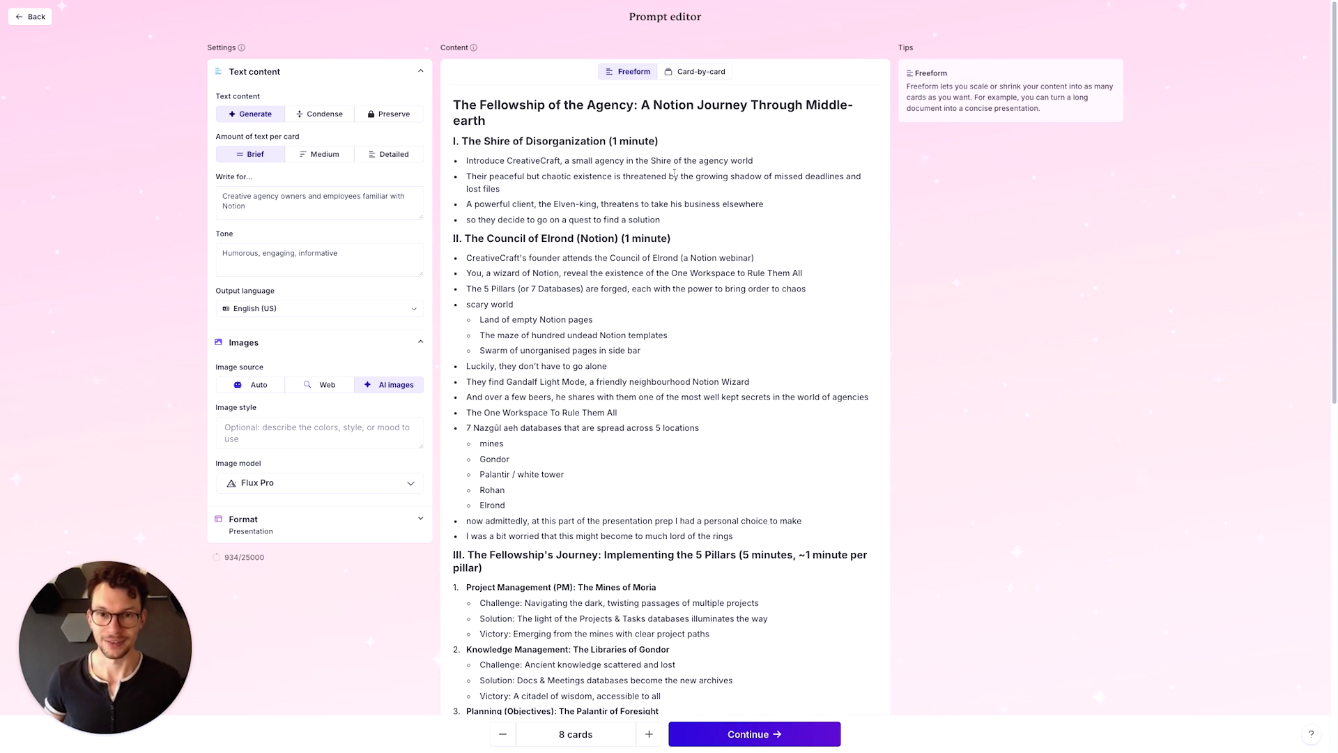
{"action": "scroll", "coordinate": [658, 293], "scroll_direction": "down", "scroll_amount": 2}
{"action": "scroll", "coordinate": [660, 342], "scroll_direction": "up", "scroll_amount": 2}
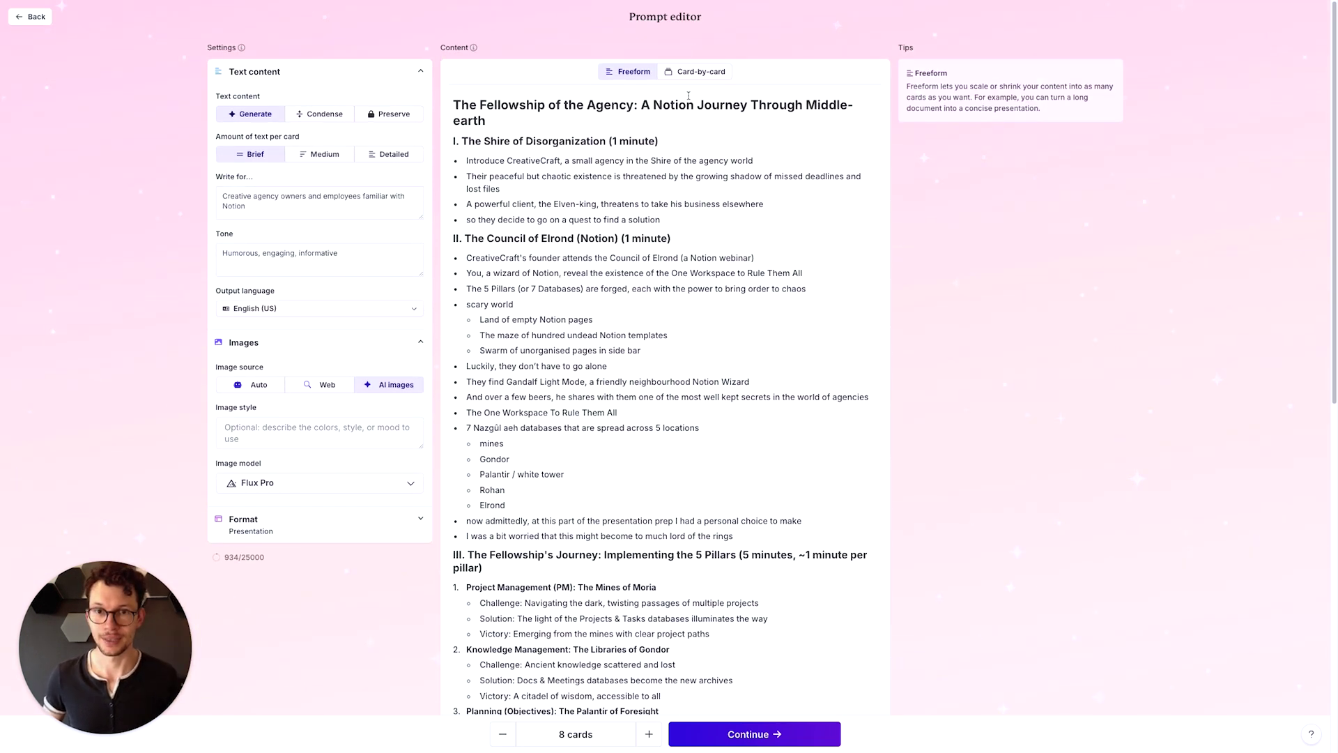
{"action": "left_click", "coordinate": [695, 71]}
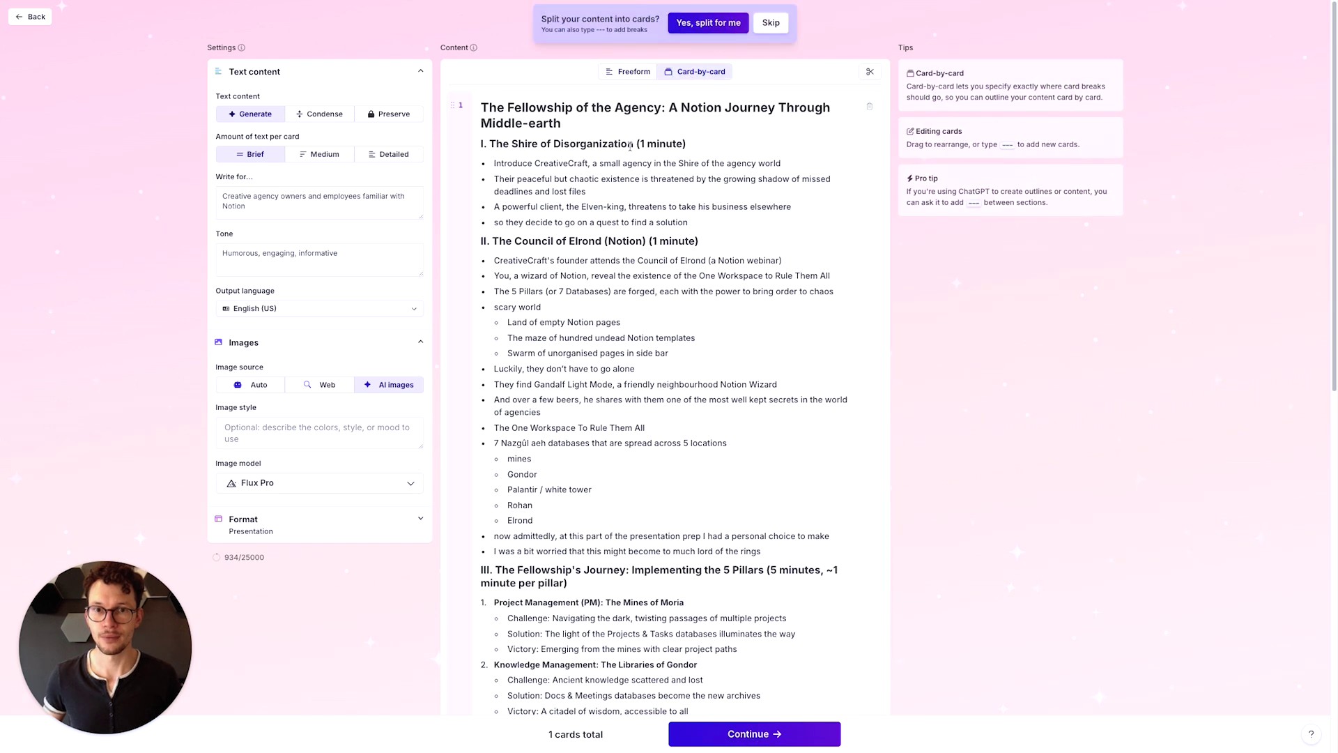
{"action": "left_click", "coordinate": [631, 72]}
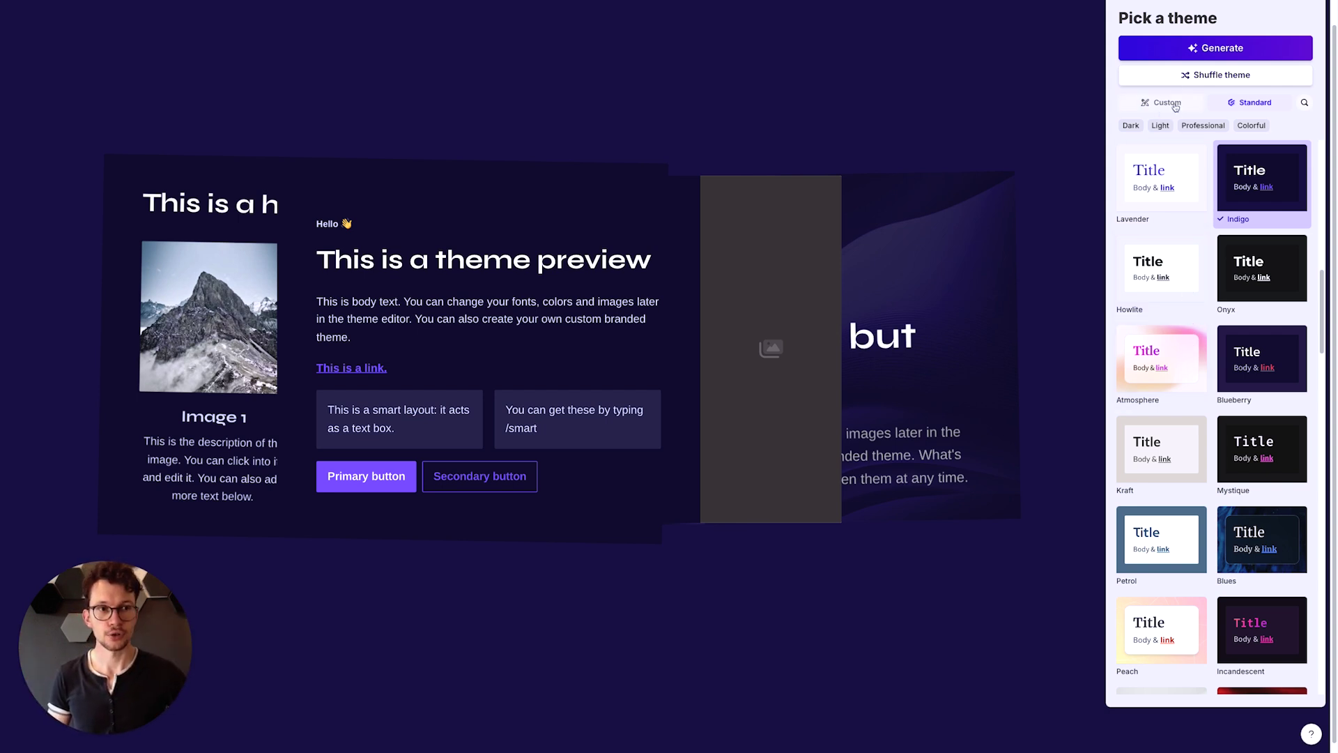
Choose the Oasis theme and generate the Fellowship of the Agency deck
{"action": "scroll", "coordinate": [1176, 402], "scroll_direction": "down", "scroll_amount": 4}
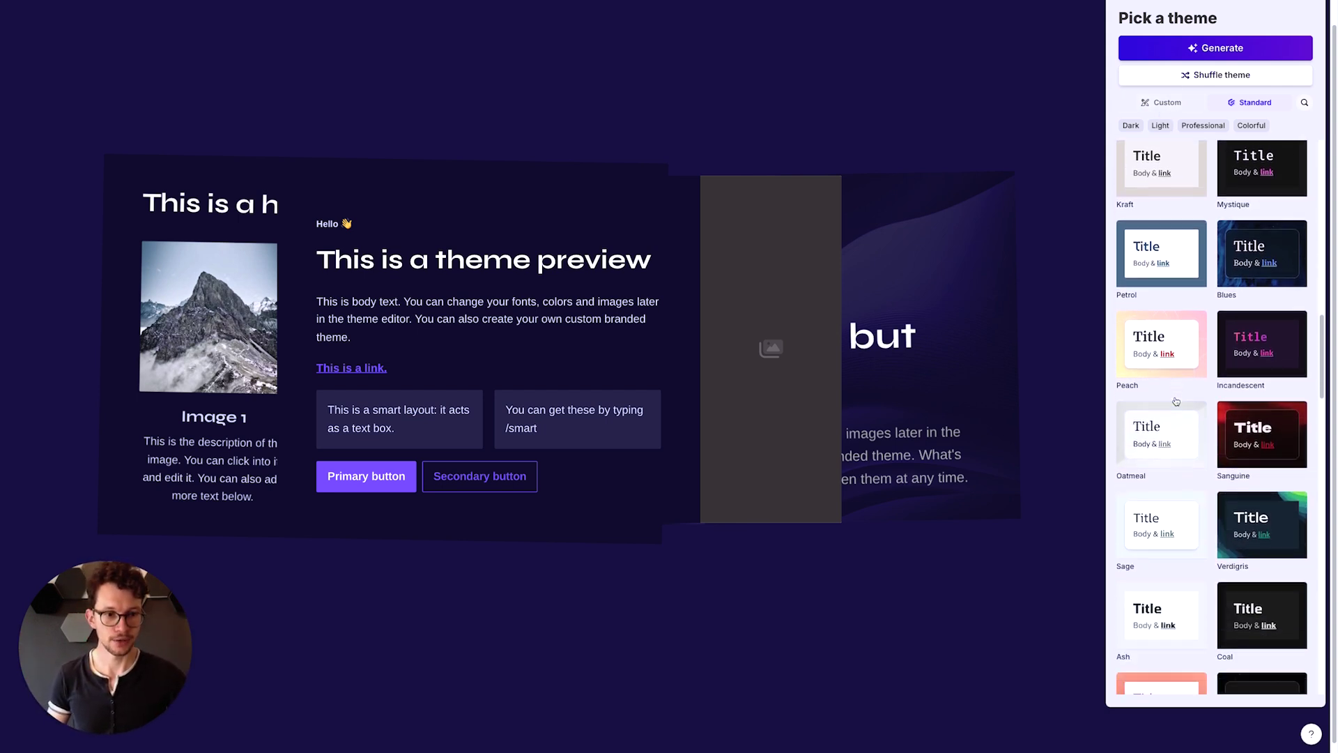
{"action": "scroll", "coordinate": [1176, 403], "scroll_direction": "down", "scroll_amount": 4}
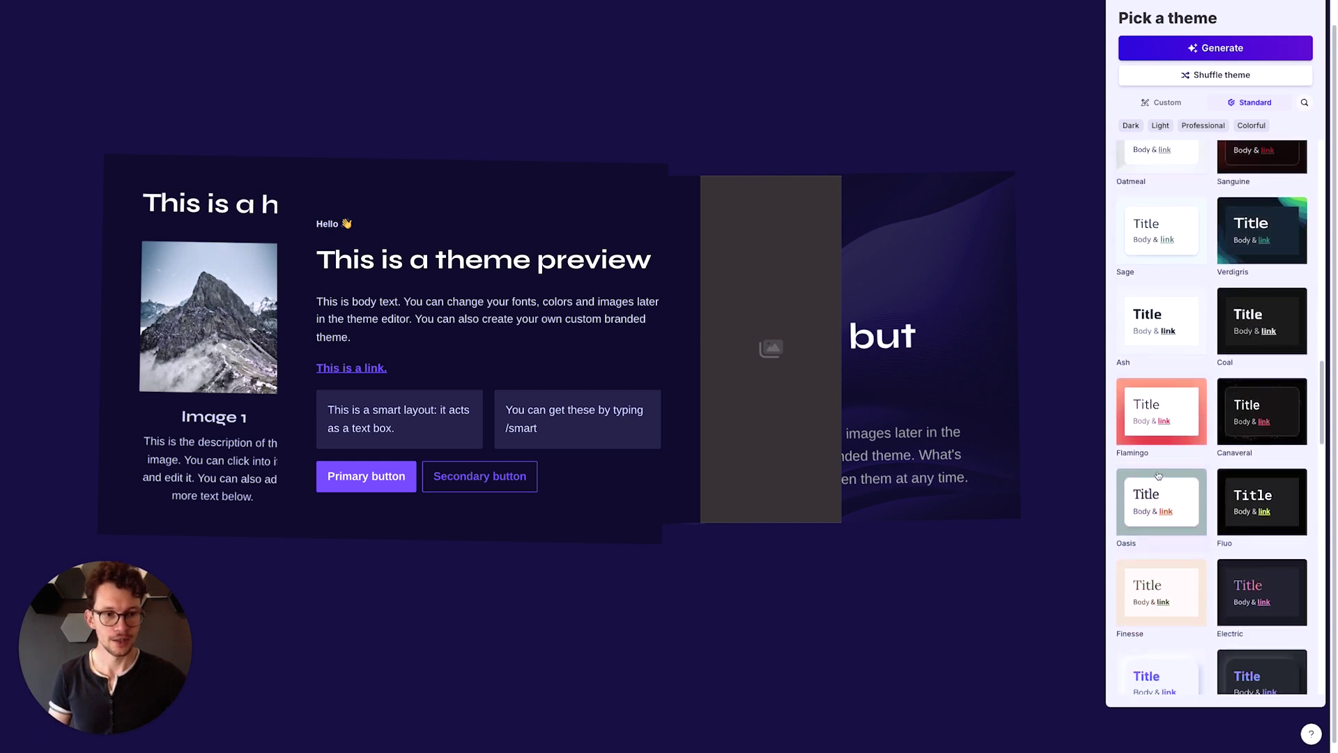
{"action": "left_click", "coordinate": [1157, 477]}
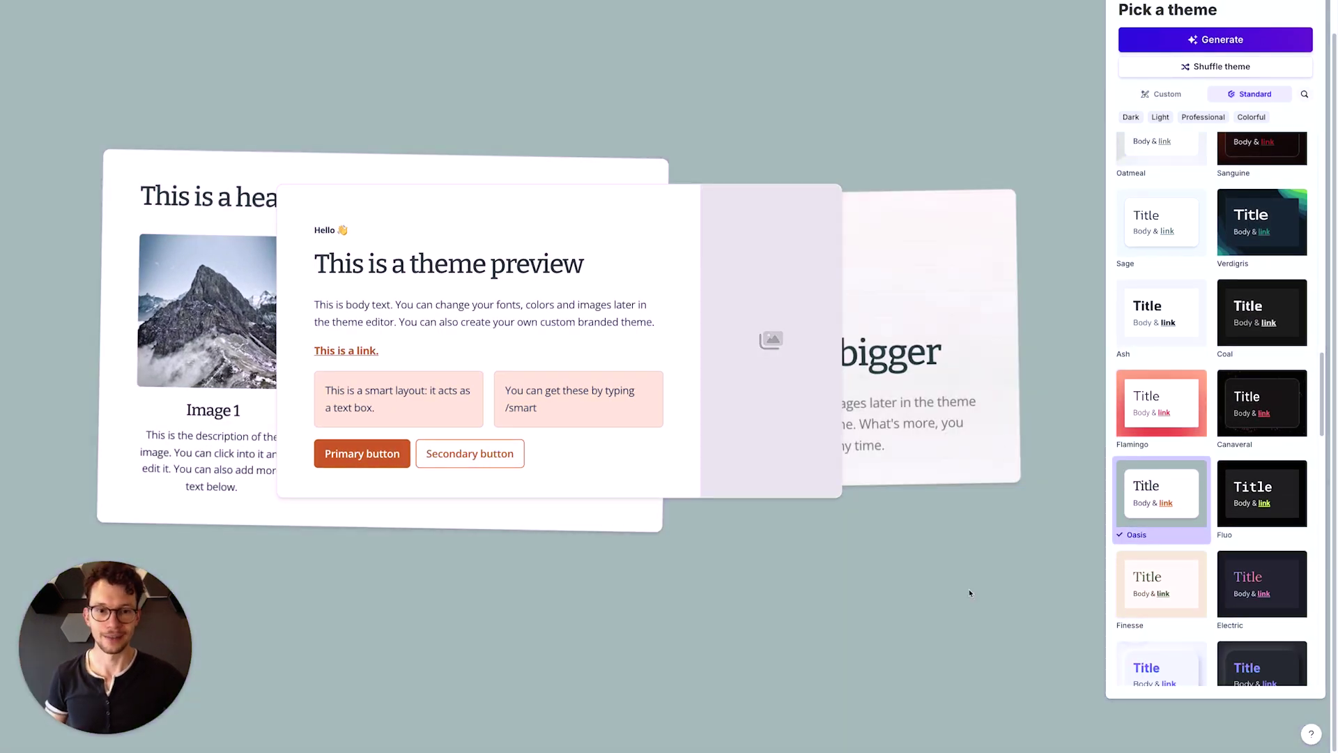
{"action": "left_click", "coordinate": [1173, 44]}
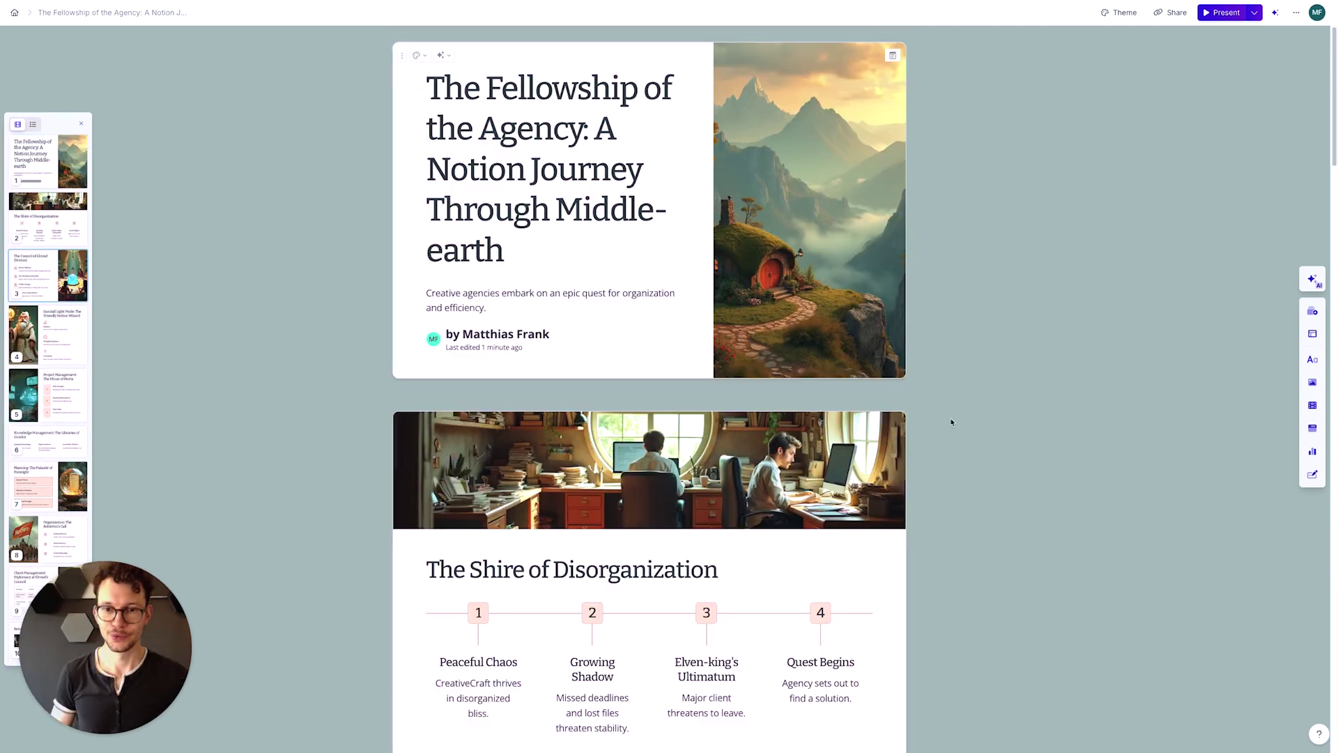
Switch the generated deck from the Oasis theme to the dark Orbit theme
{"action": "scroll", "coordinate": [951, 422], "scroll_direction": "down", "scroll_amount": 4}
{"action": "scroll", "coordinate": [951, 422], "scroll_direction": "down", "scroll_amount": 7}
{"action": "scroll", "coordinate": [952, 422], "scroll_direction": "down", "scroll_amount": 1}
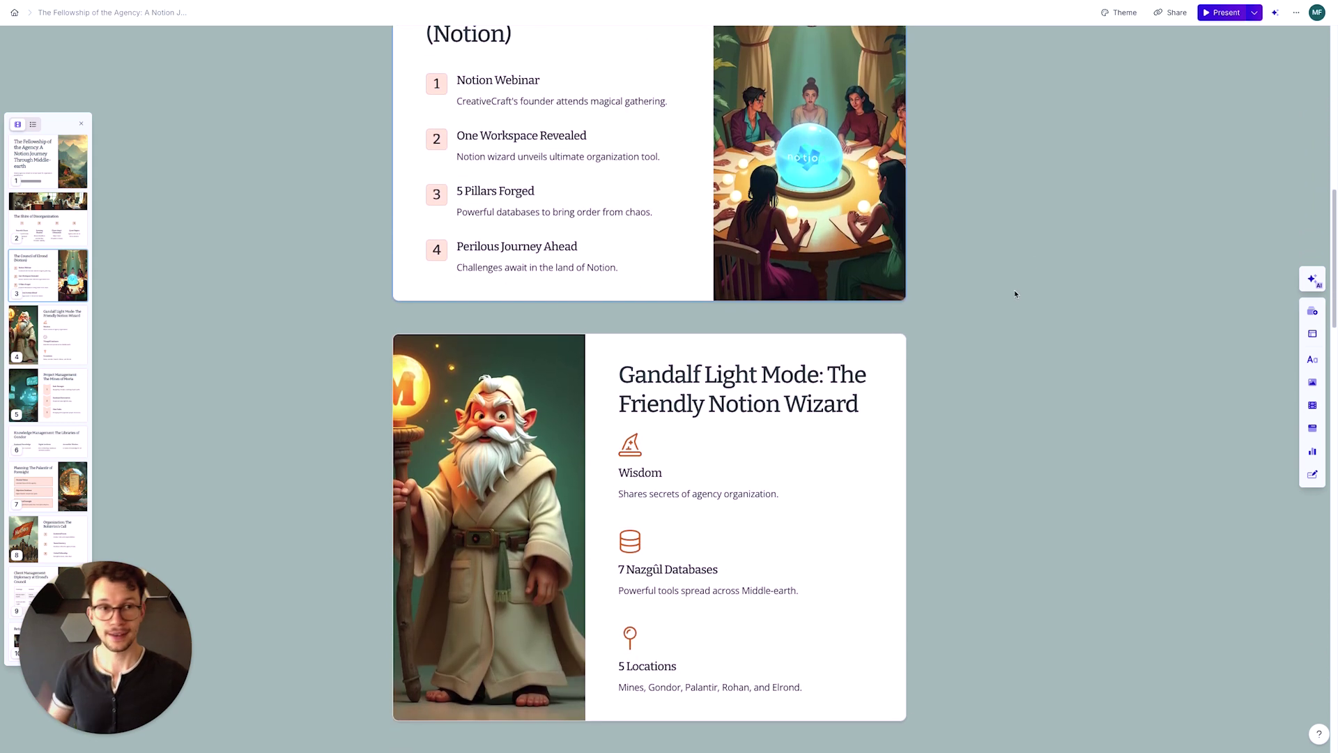
{"action": "left_click", "coordinate": [1115, 11]}
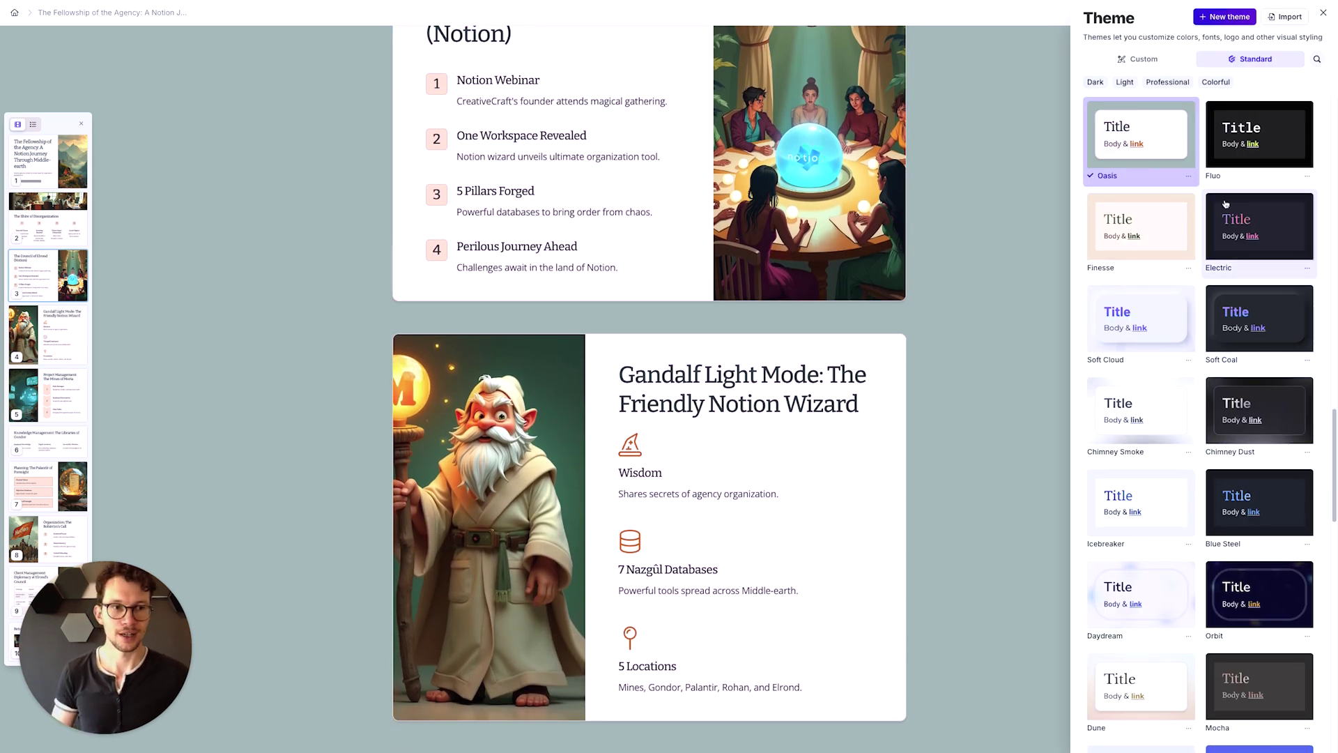
{"action": "left_click", "coordinate": [1270, 591]}
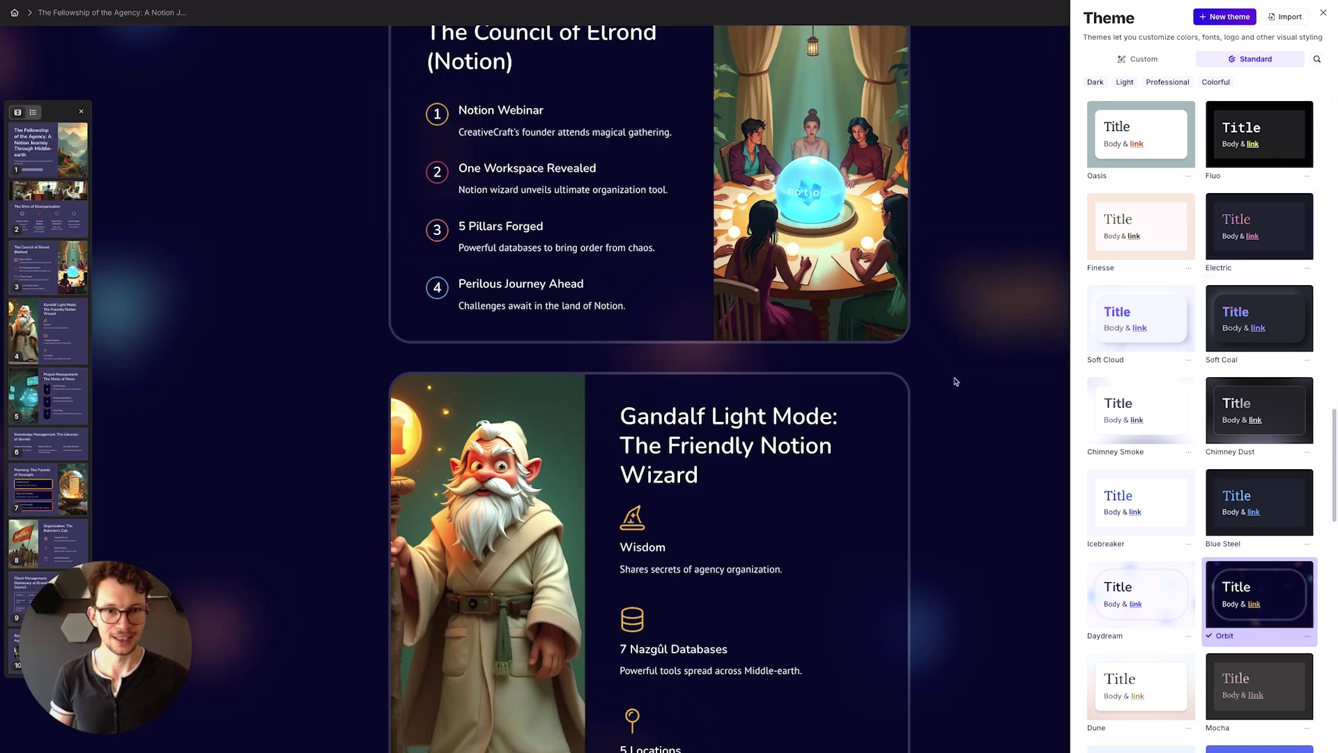
{"action": "left_click", "coordinate": [935, 319]}
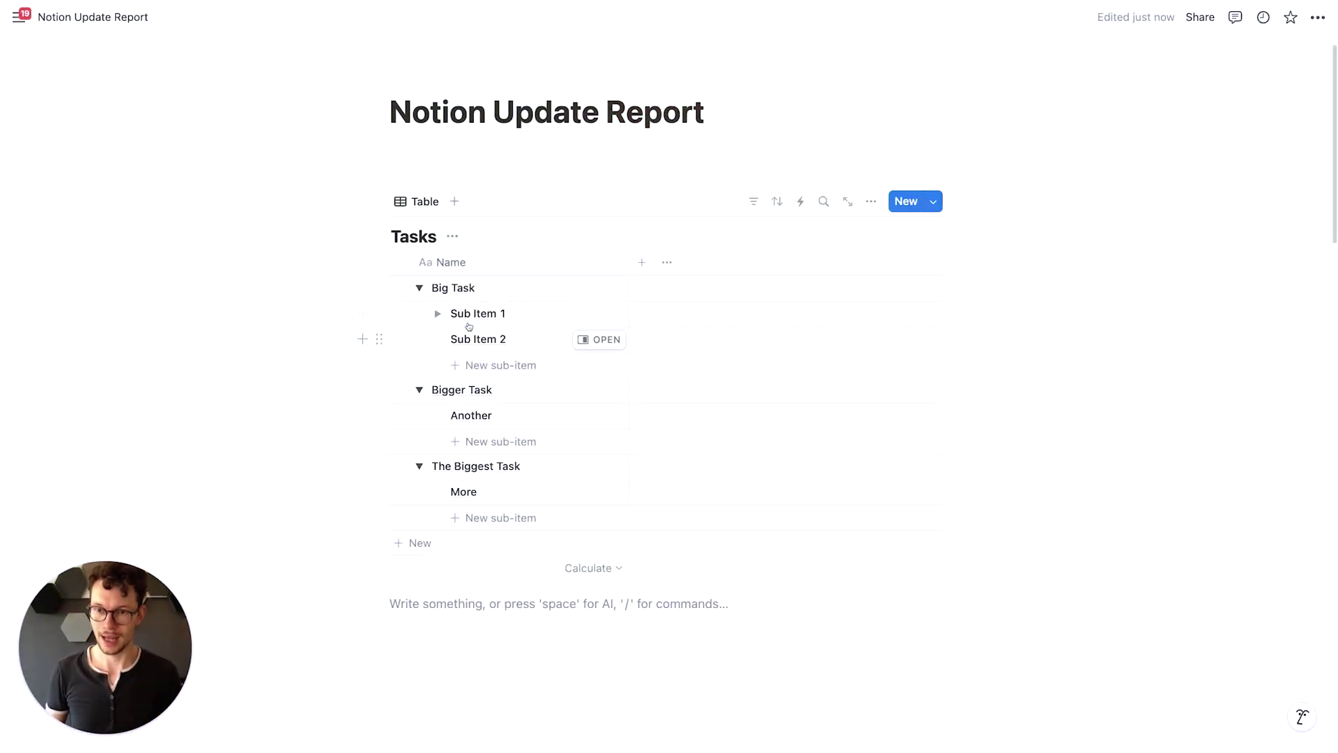
Show the Tasks table's sub-items as a flattened list
{"action": "left_click", "coordinate": [871, 201]}
{"action": "left_click", "coordinate": [1056, 517]}
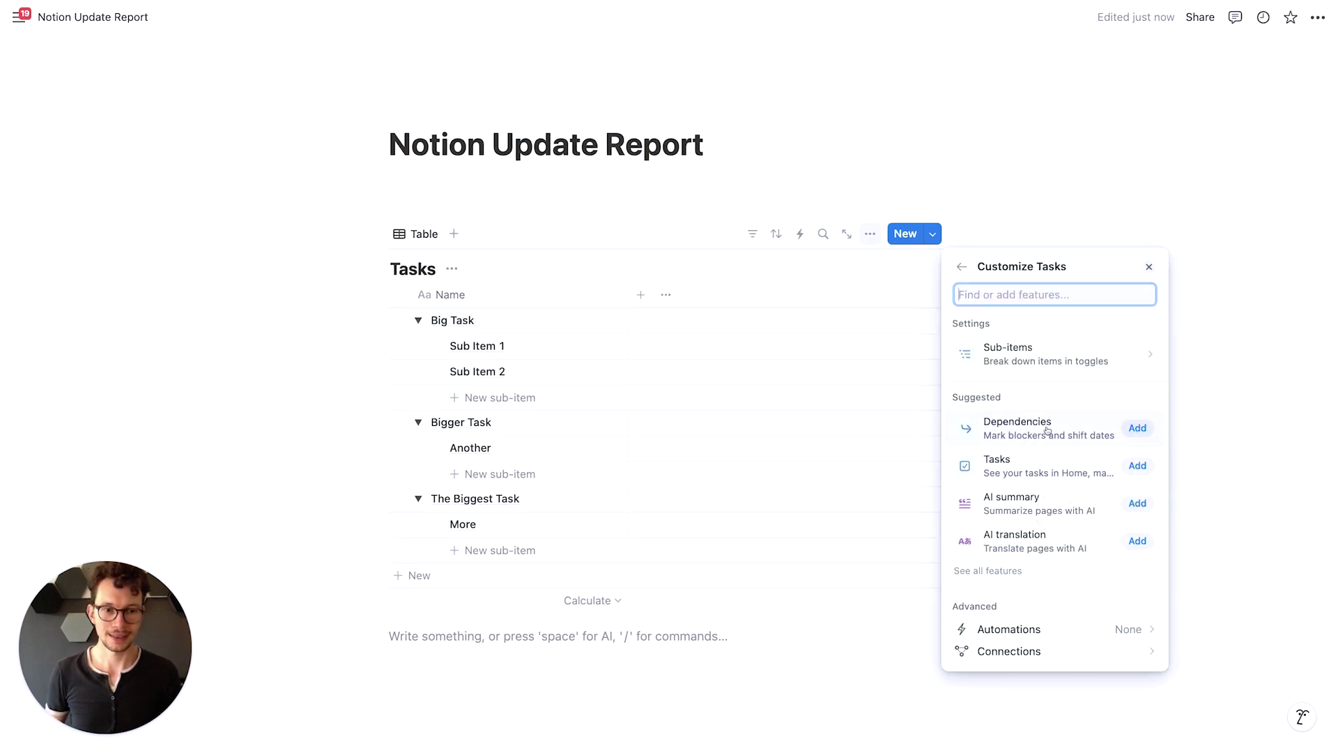
{"action": "left_click", "coordinate": [1030, 359]}
{"action": "left_click", "coordinate": [1063, 425]}
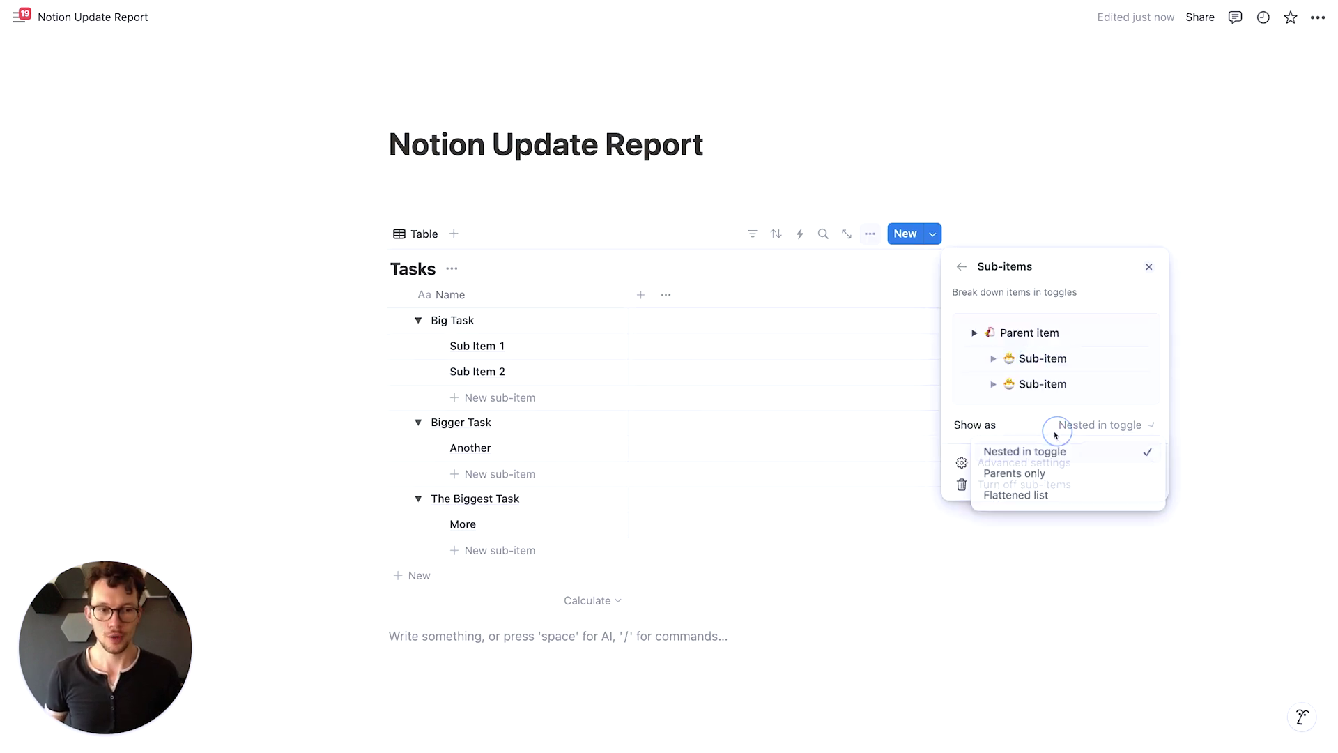
{"action": "left_click", "coordinate": [1002, 496]}
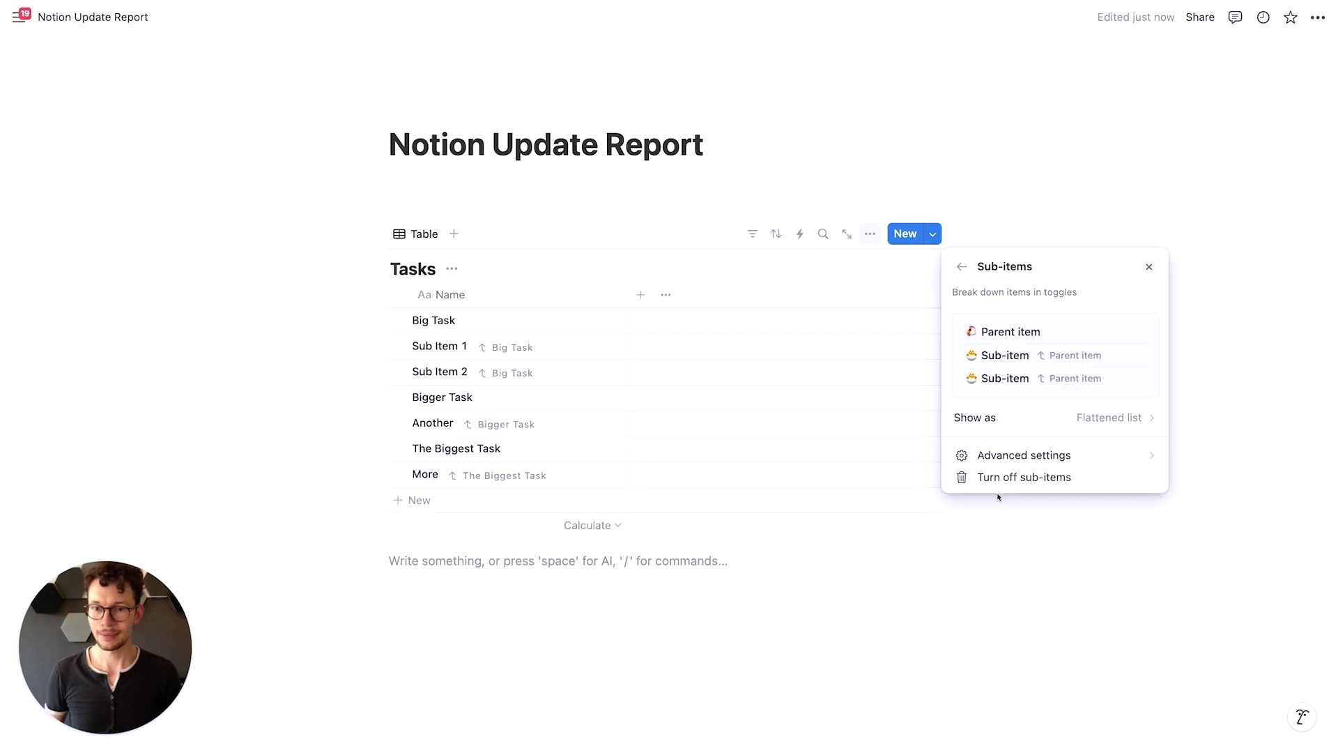
{"action": "left_click", "coordinate": [389, 592]}
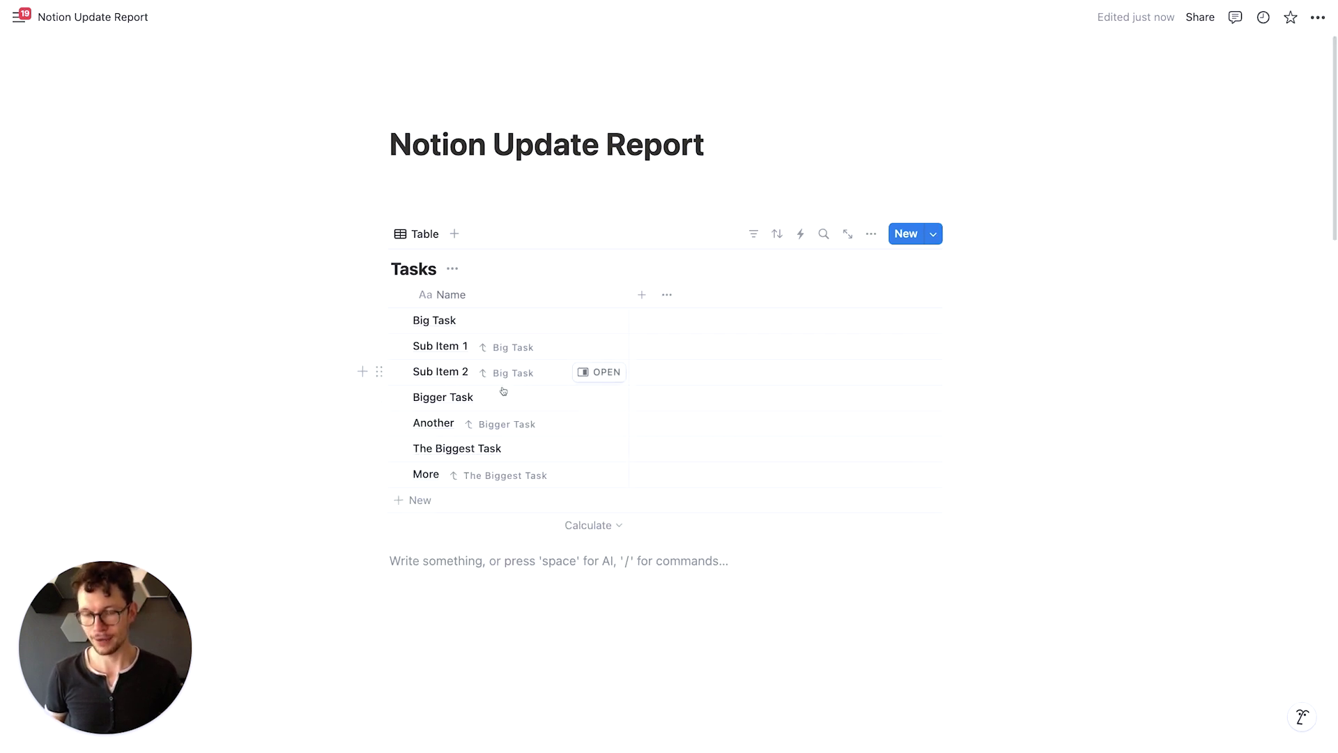
Filter Tasks to Parent item is not empty, then open Big Task in side peek
{"action": "left_click", "coordinate": [754, 243]}
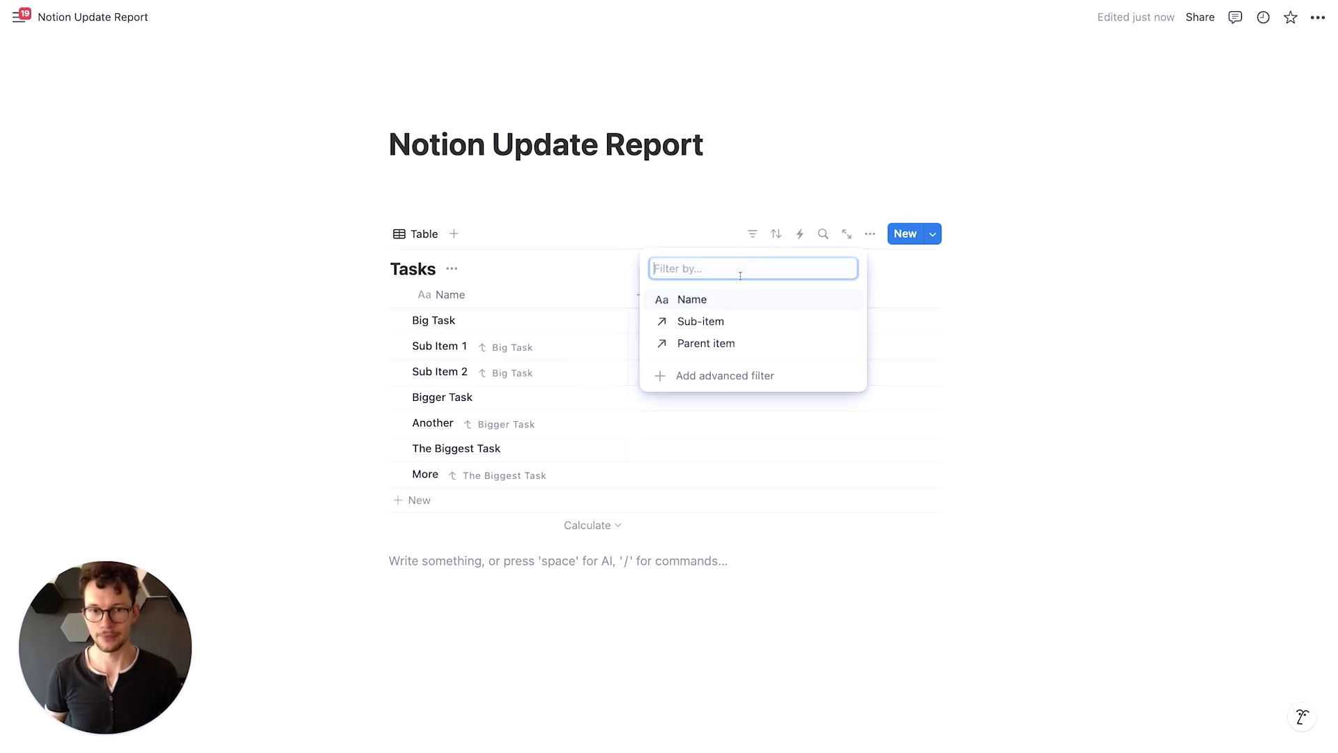
{"action": "left_click", "coordinate": [732, 373]}
{"action": "left_click", "coordinate": [298, 333]}
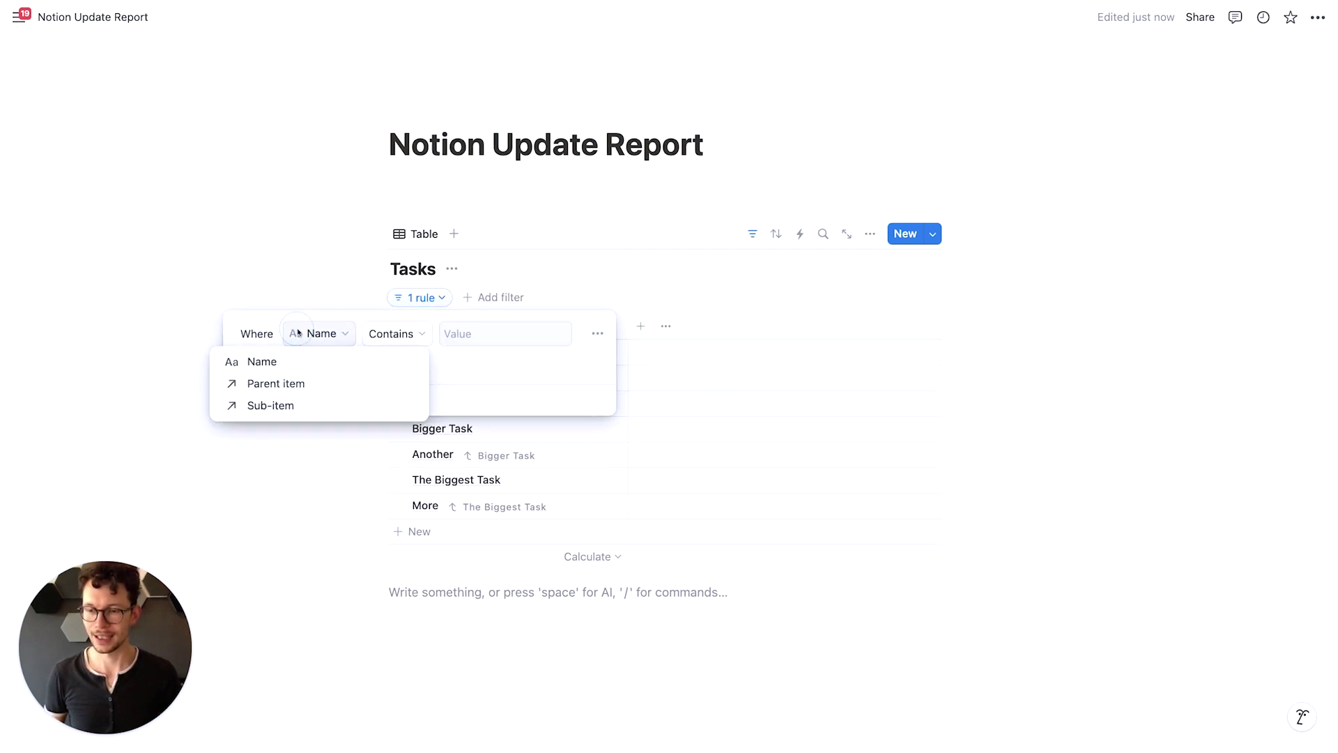
{"action": "left_click", "coordinate": [288, 389]}
{"action": "left_click", "coordinate": [418, 334]}
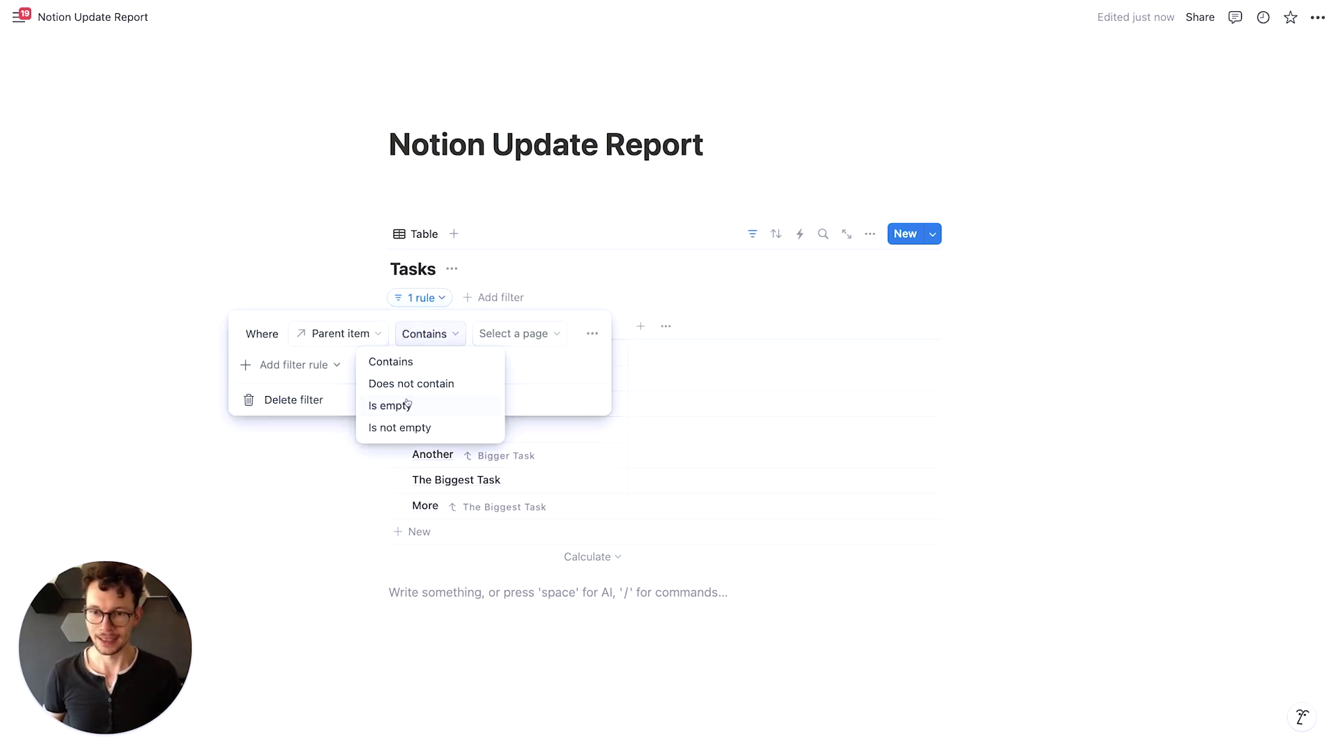
{"action": "left_click", "coordinate": [404, 428]}
{"action": "left_click", "coordinate": [535, 580]}
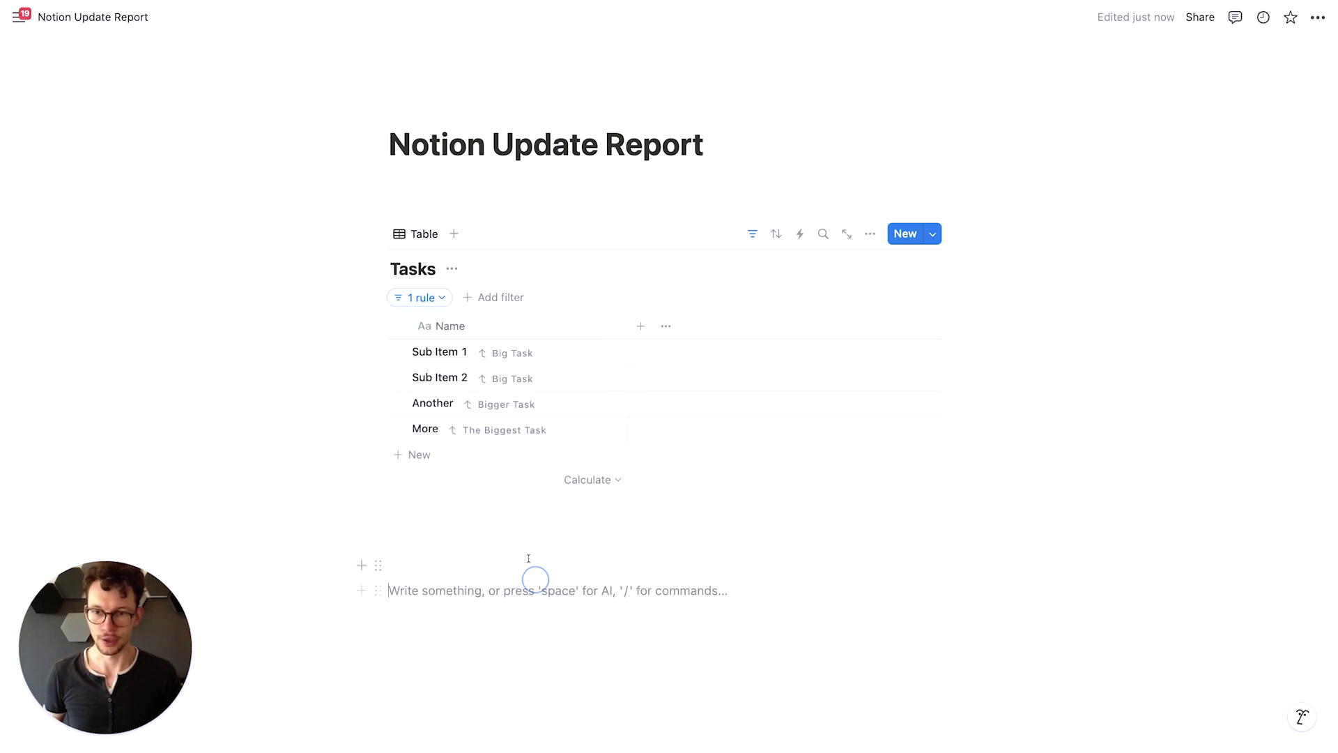
{"action": "left_click", "coordinate": [514, 378]}
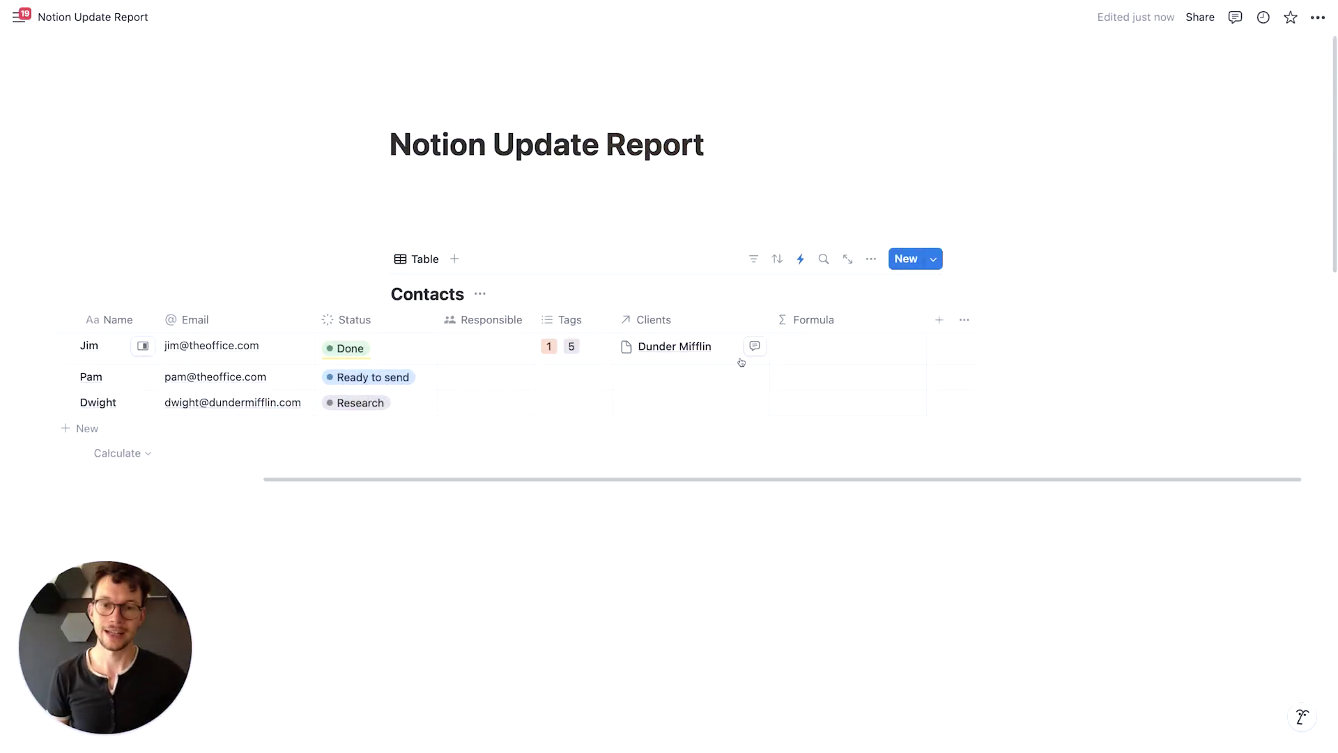
Set the Contacts Formula column to Email + Status + Responsible
{"action": "left_click", "coordinate": [819, 348]}
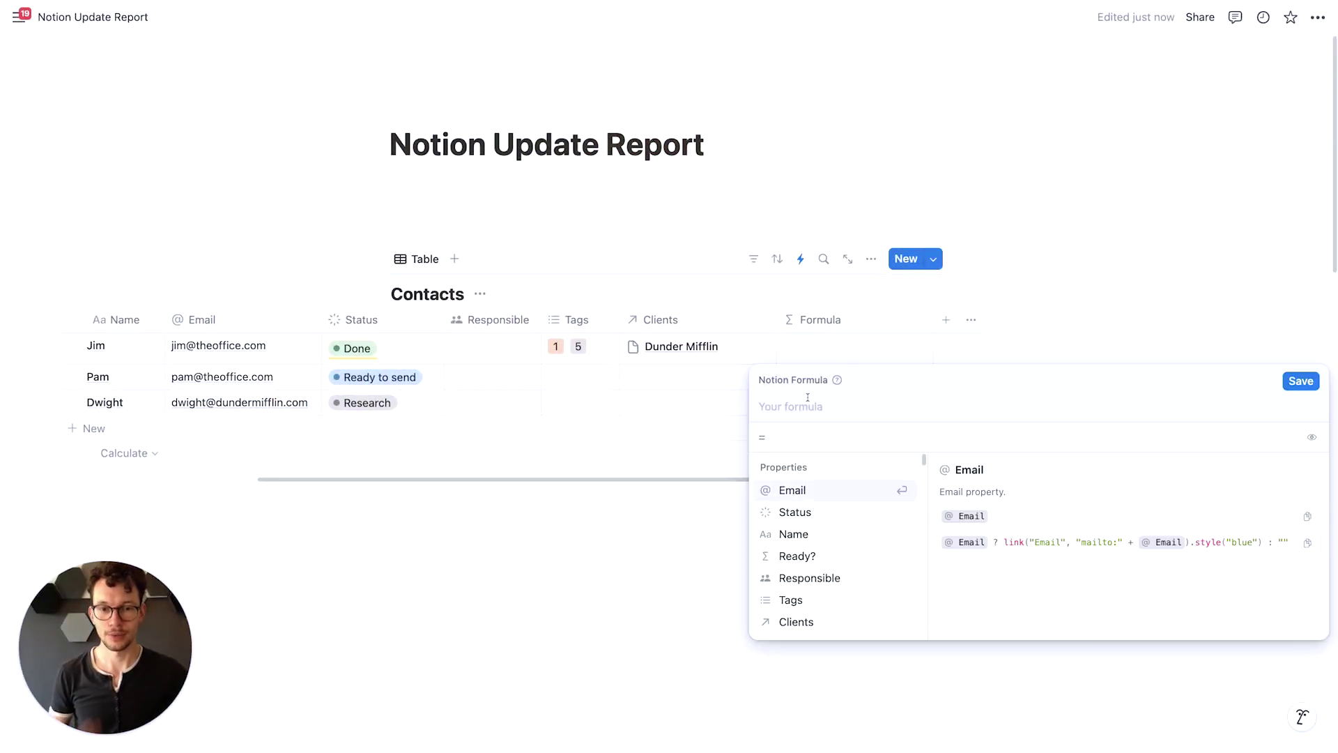
{"action": "left_click", "coordinate": [793, 490]}
{"action": "type", "text": "+"}
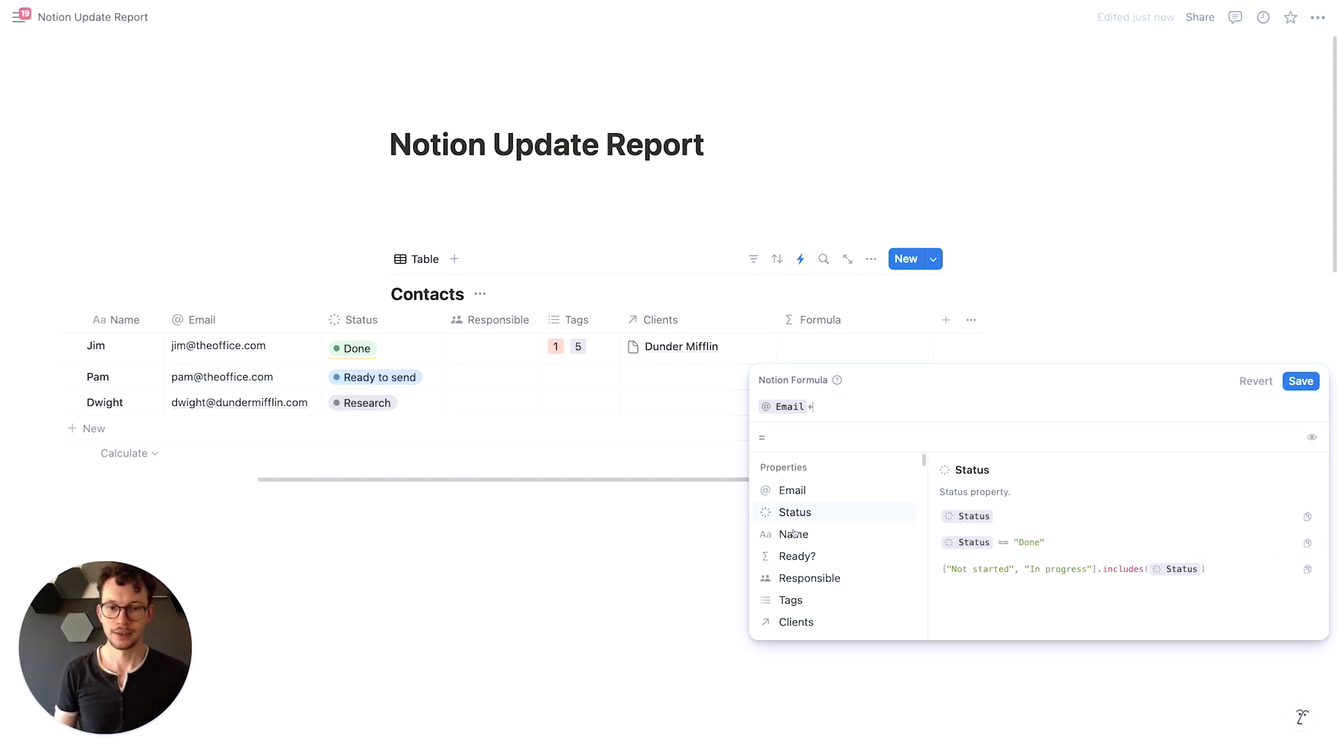
{"action": "left_click", "coordinate": [806, 513]}
{"action": "type", "text": "+"}
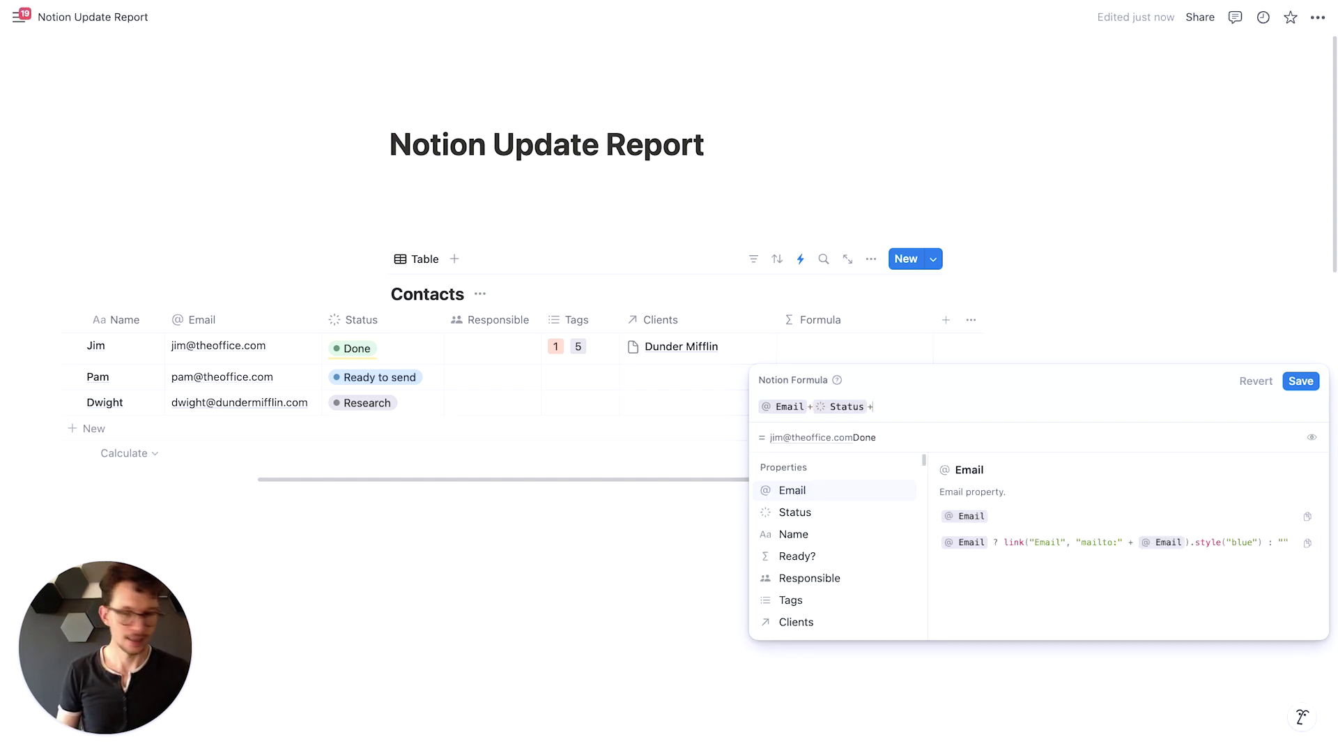
{"action": "left_click", "coordinate": [800, 573]}
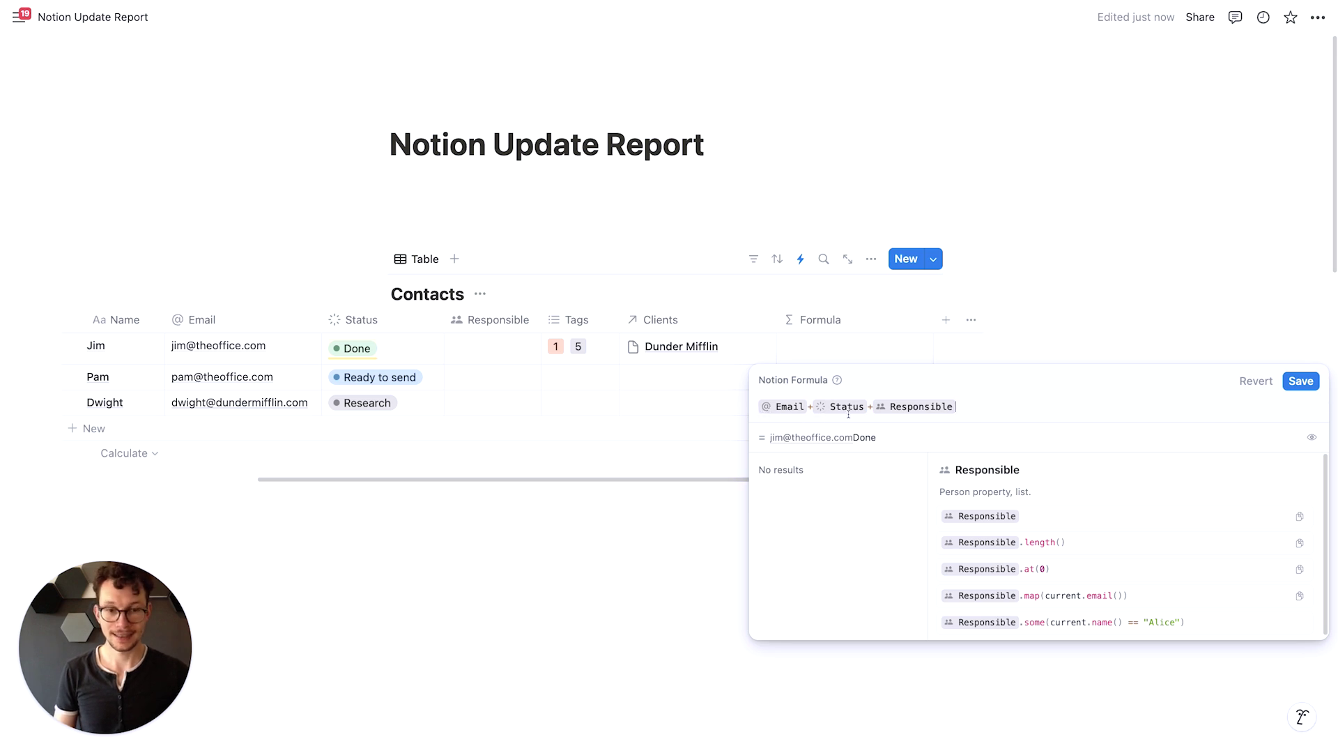
{"action": "left_click", "coordinate": [885, 410]}
{"action": "left_click", "coordinate": [1000, 403]}
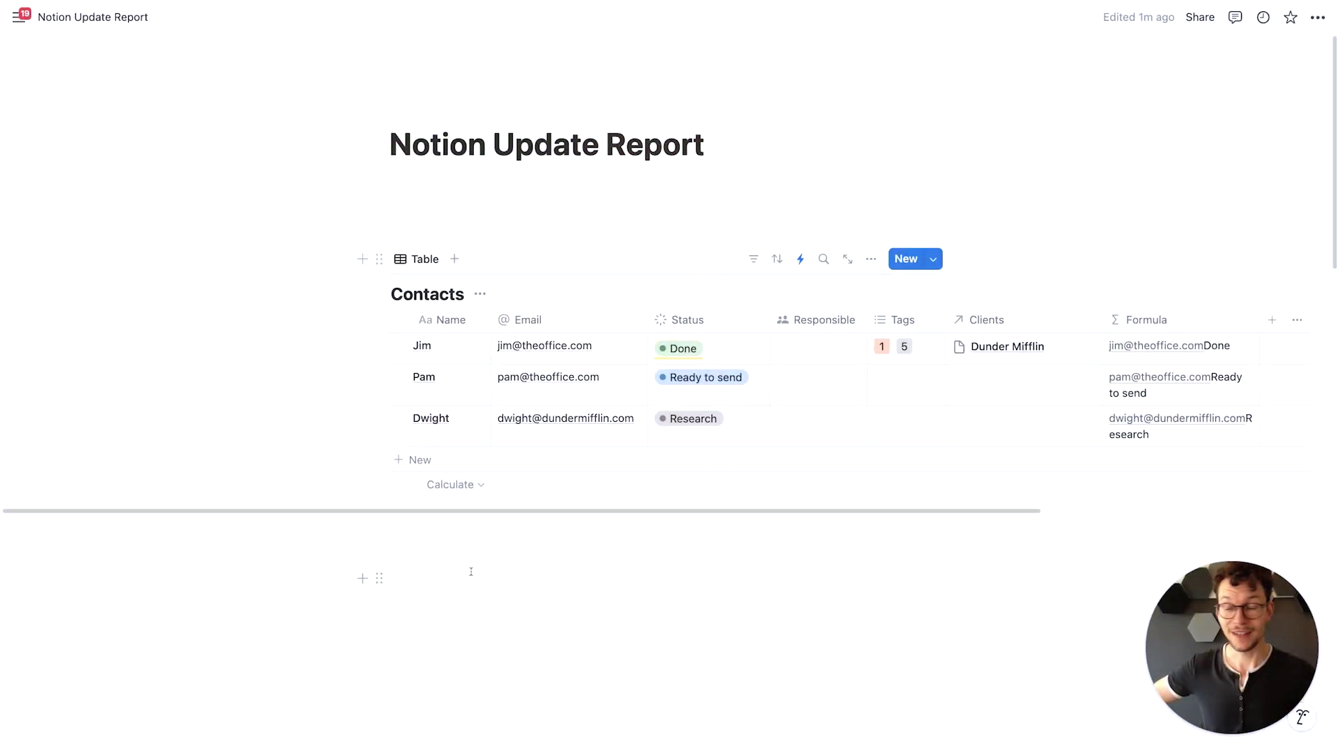
Open workspace Settings from the sidebar and scroll through the My account page
{"action": "mouse_move", "coordinate": [48, 497]}
{"action": "left_click", "coordinate": [59, 563]}
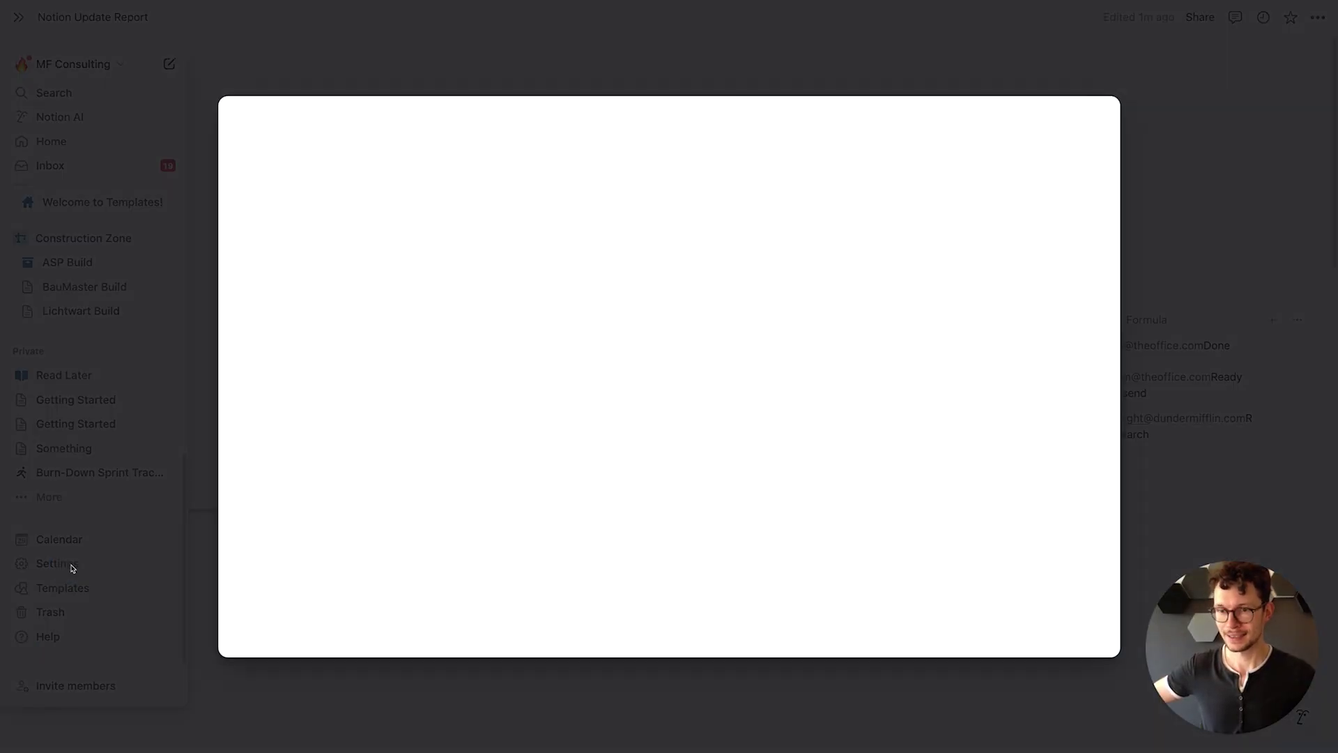
{"action": "left_click", "coordinate": [279, 170]}
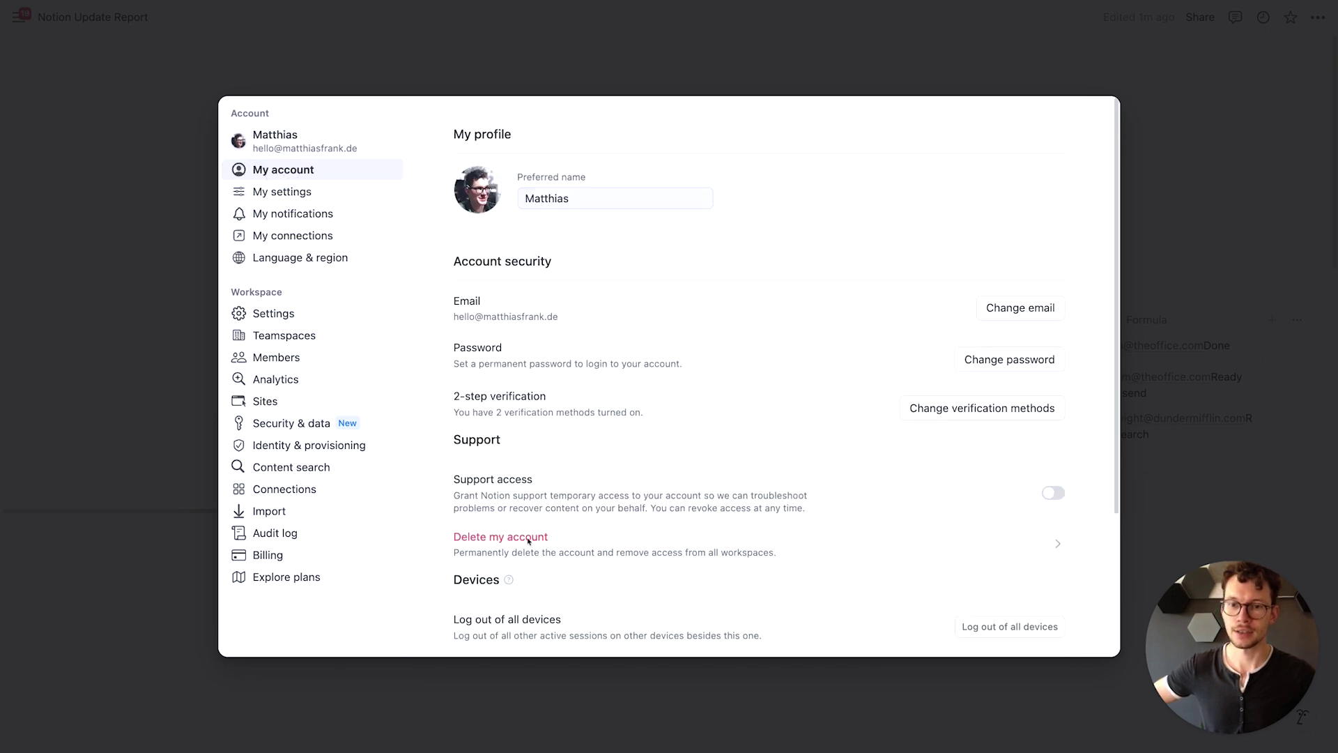
{"action": "scroll", "coordinate": [530, 543], "scroll_direction": "down", "scroll_amount": 5}
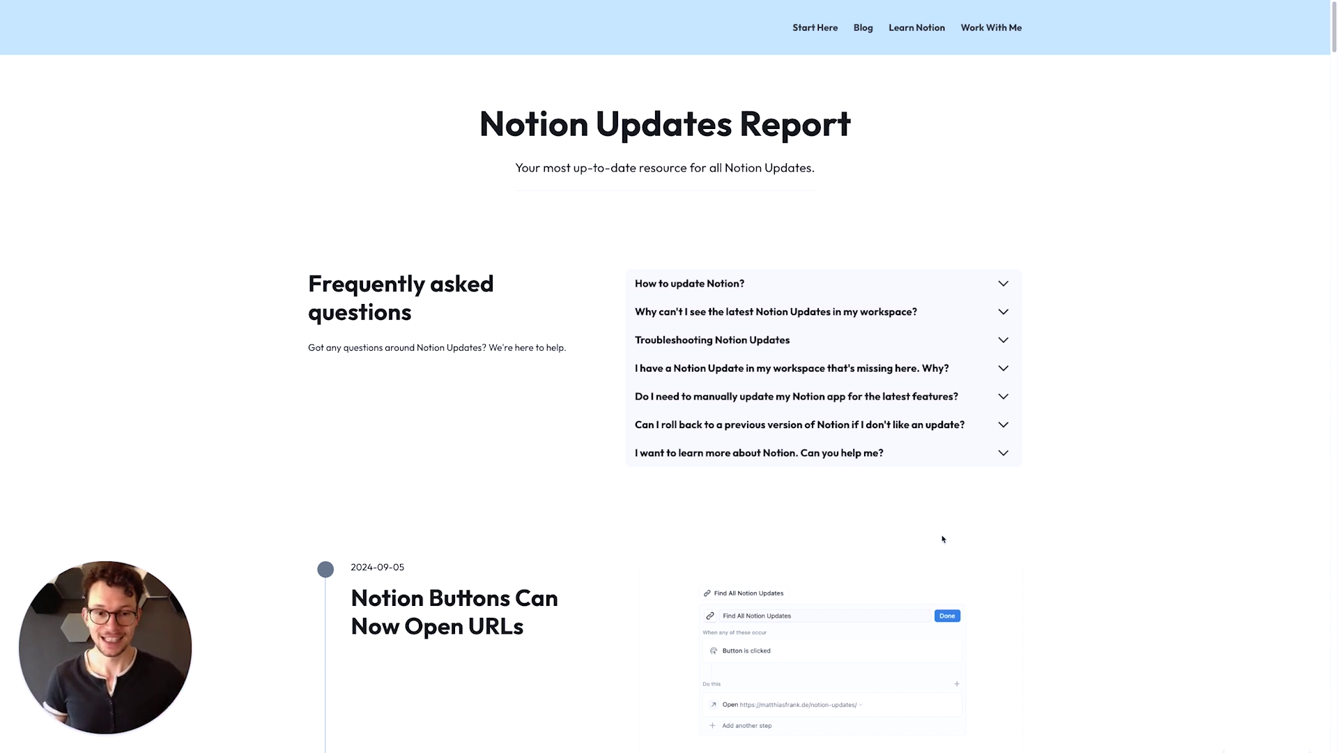
{"action": "scroll", "coordinate": [943, 539], "scroll_direction": "down", "scroll_amount": 15}
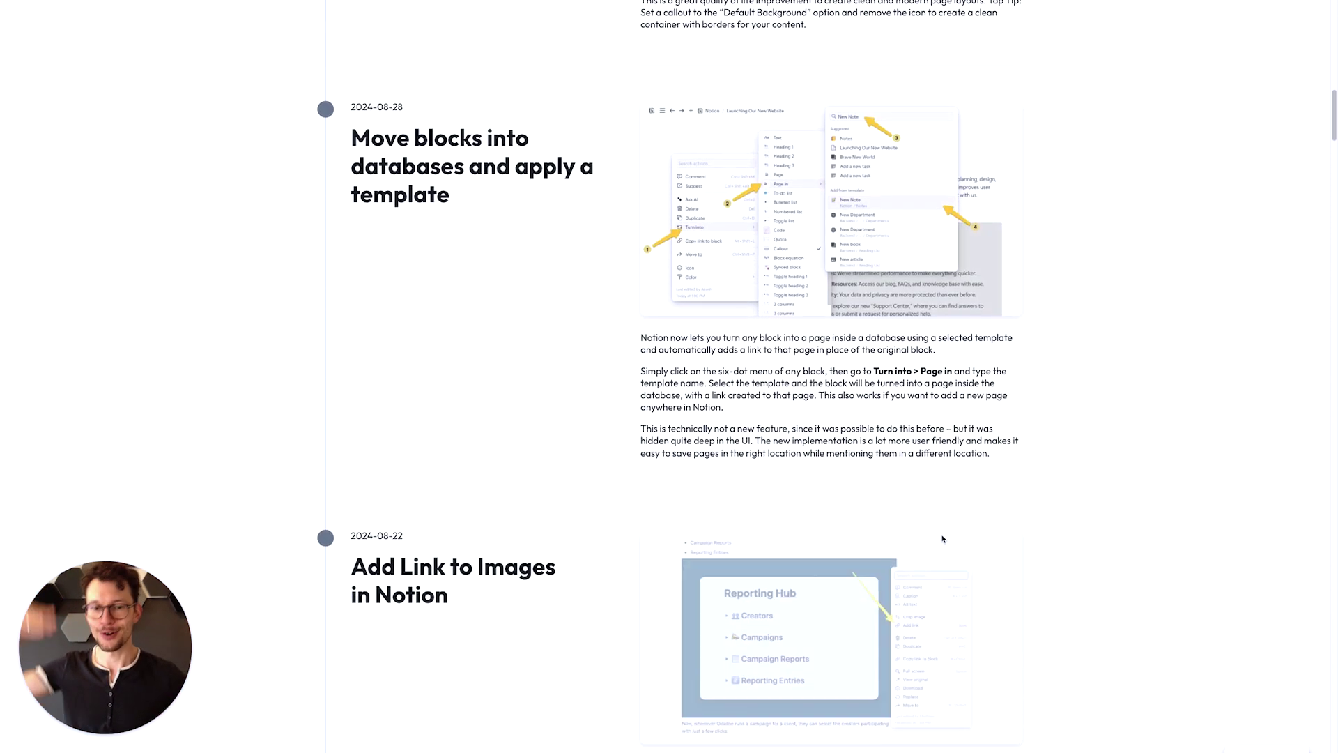
{"action": "scroll", "coordinate": [942, 539], "scroll_direction": "down", "scroll_amount": 12}
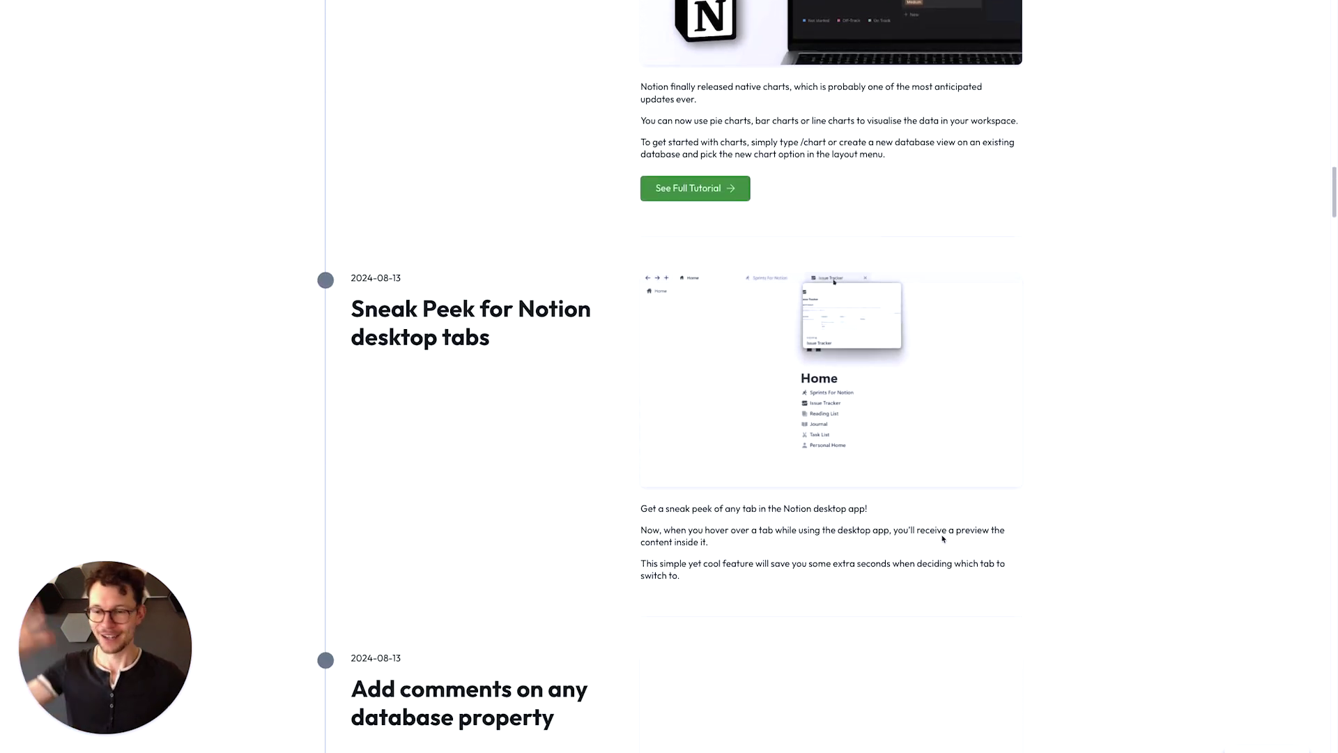
{"action": "scroll", "coordinate": [942, 539], "scroll_direction": "down", "scroll_amount": 8}
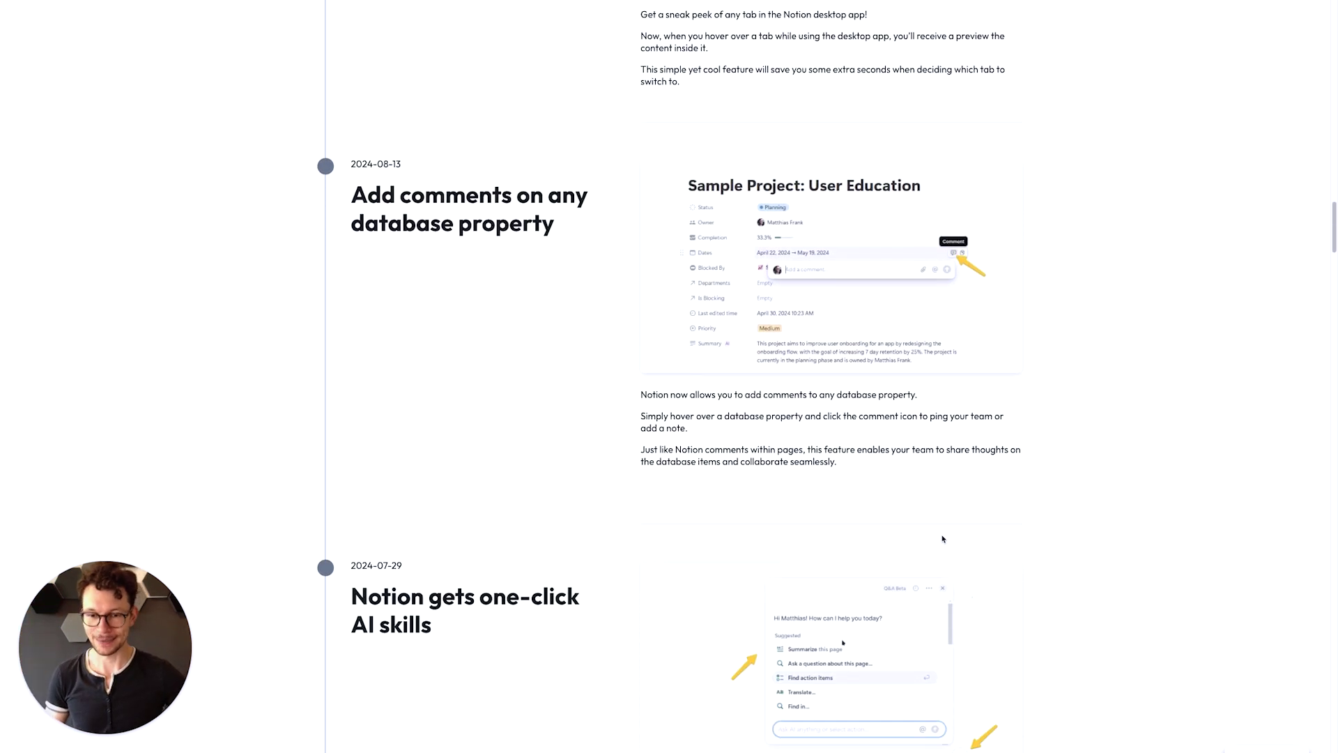
{"action": "scroll", "coordinate": [943, 539], "scroll_direction": "down", "scroll_amount": 5}
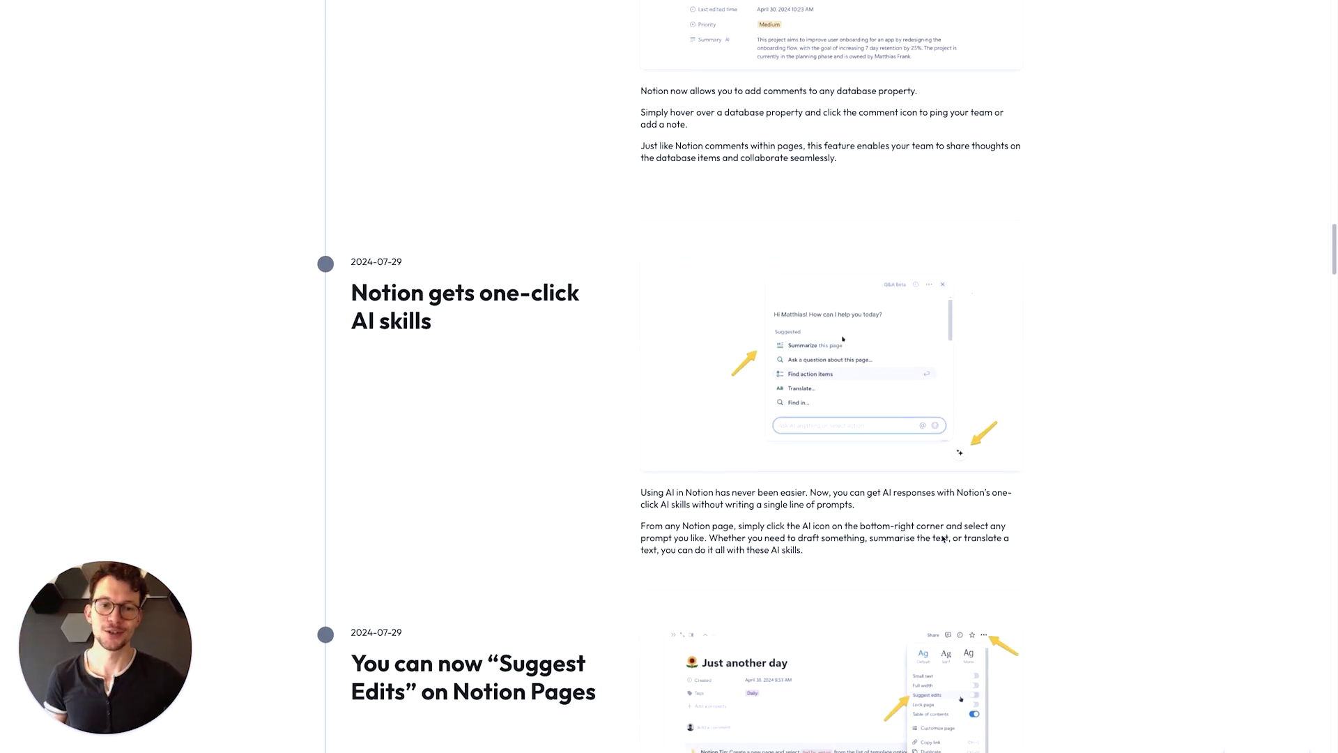
{"action": "scroll", "coordinate": [942, 539], "scroll_direction": "up", "scroll_amount": 20}
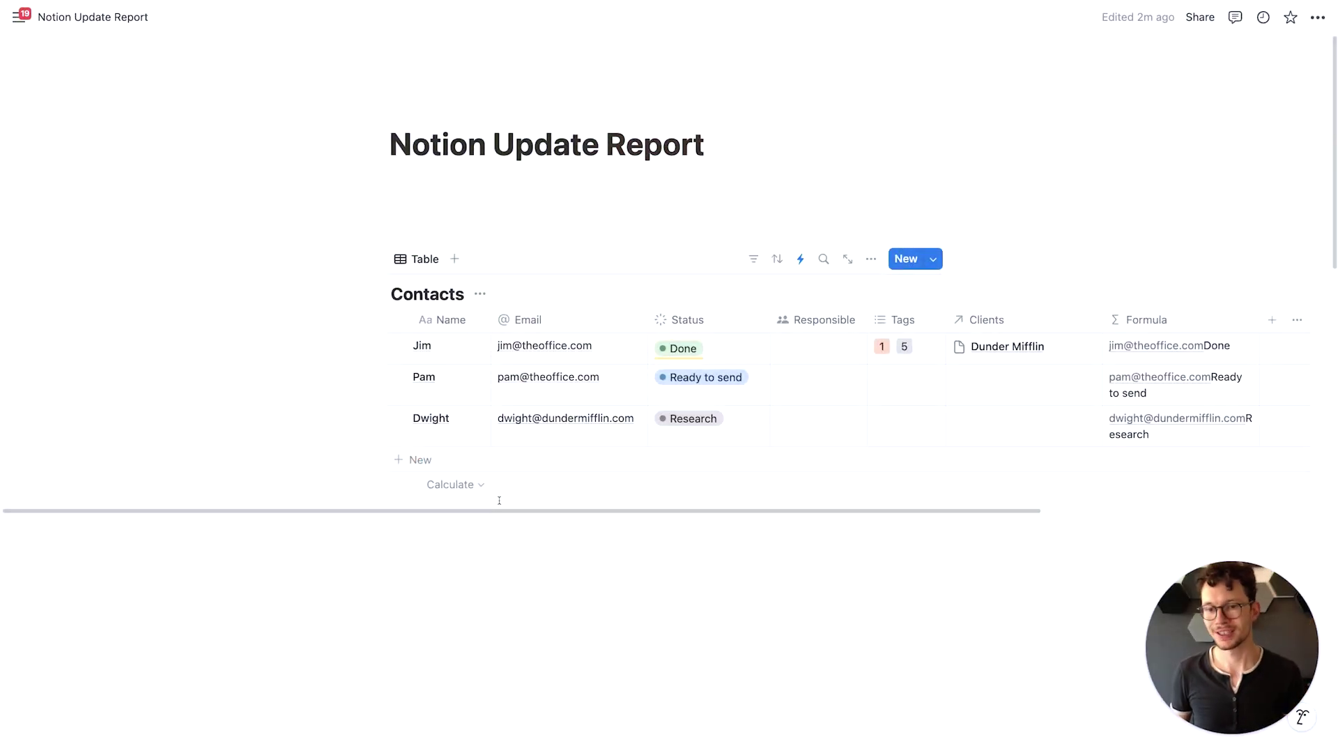
Add a new row to the Contacts table and open it in side peek
{"action": "left_click", "coordinate": [433, 463]}
{"action": "left_click", "coordinate": [475, 460]}
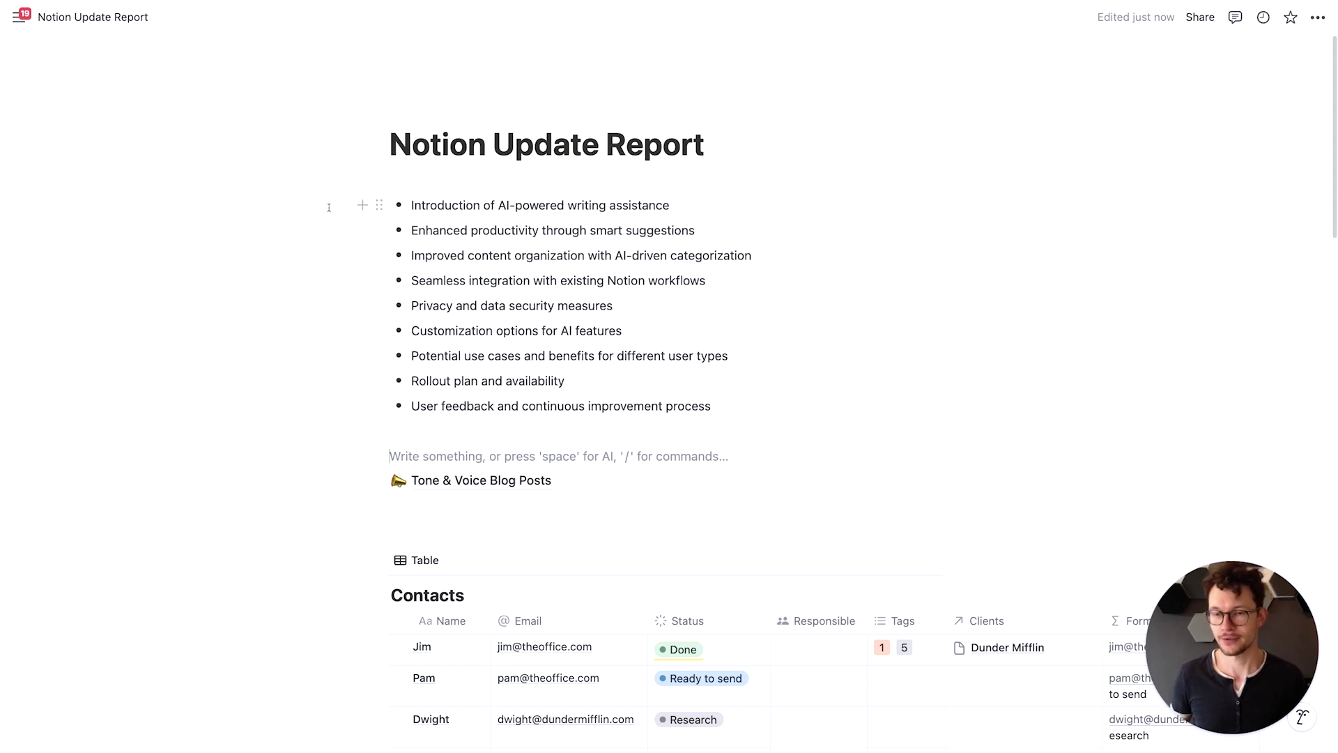
Select all nine AI-feature bullet points and open their block action menu
{"action": "left_click_drag", "start_coordinate": [329, 207], "coordinate": [446, 405]}
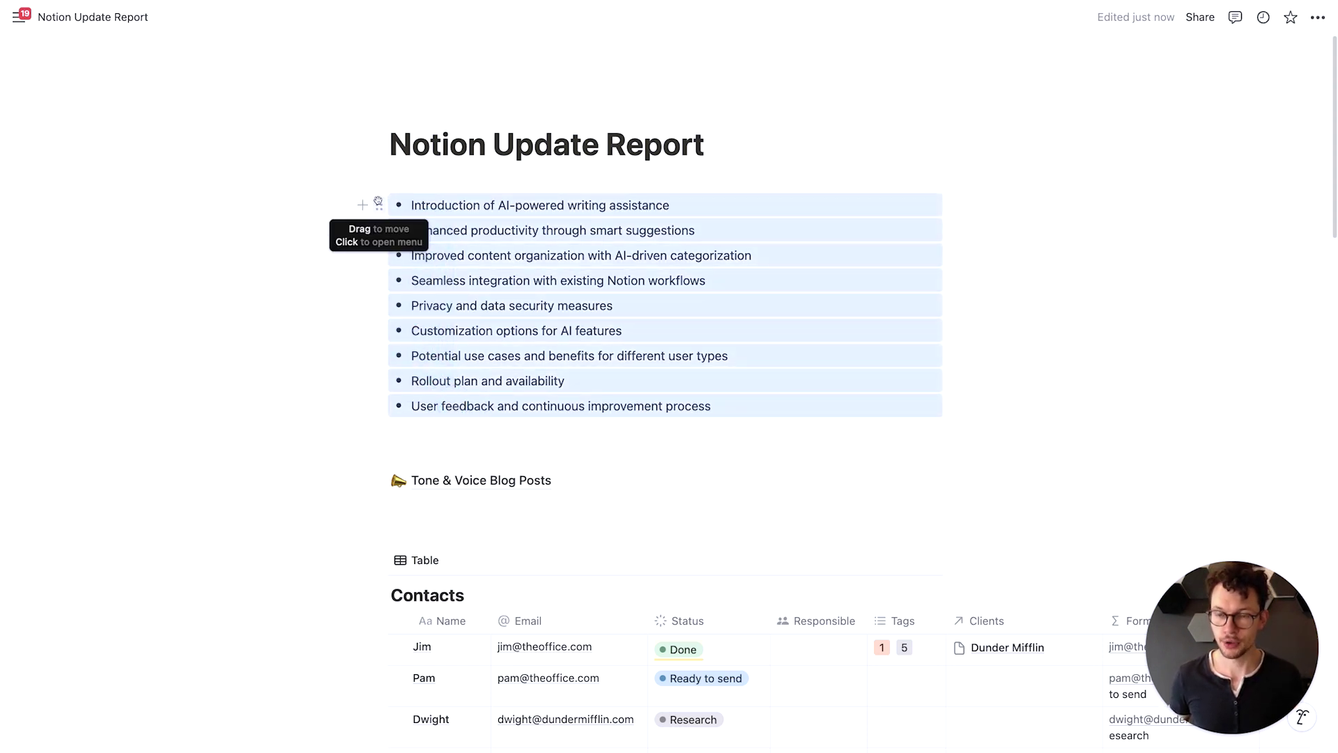
{"action": "left_click", "coordinate": [380, 204]}
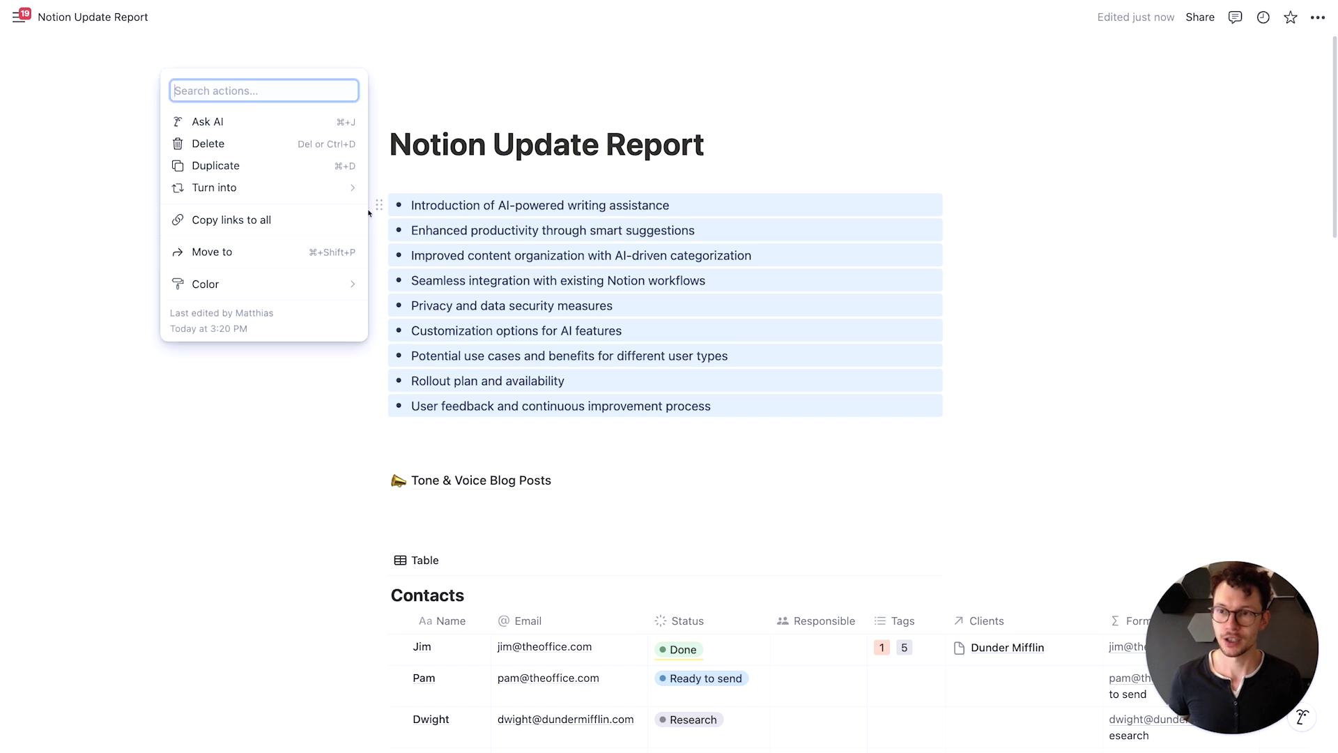
Ask AI to draft a blog post from the bullets, mentioning the Tone & Voice Blog Posts page
{"action": "left_click", "coordinate": [281, 121]}
{"action": "type", "text": "please "}
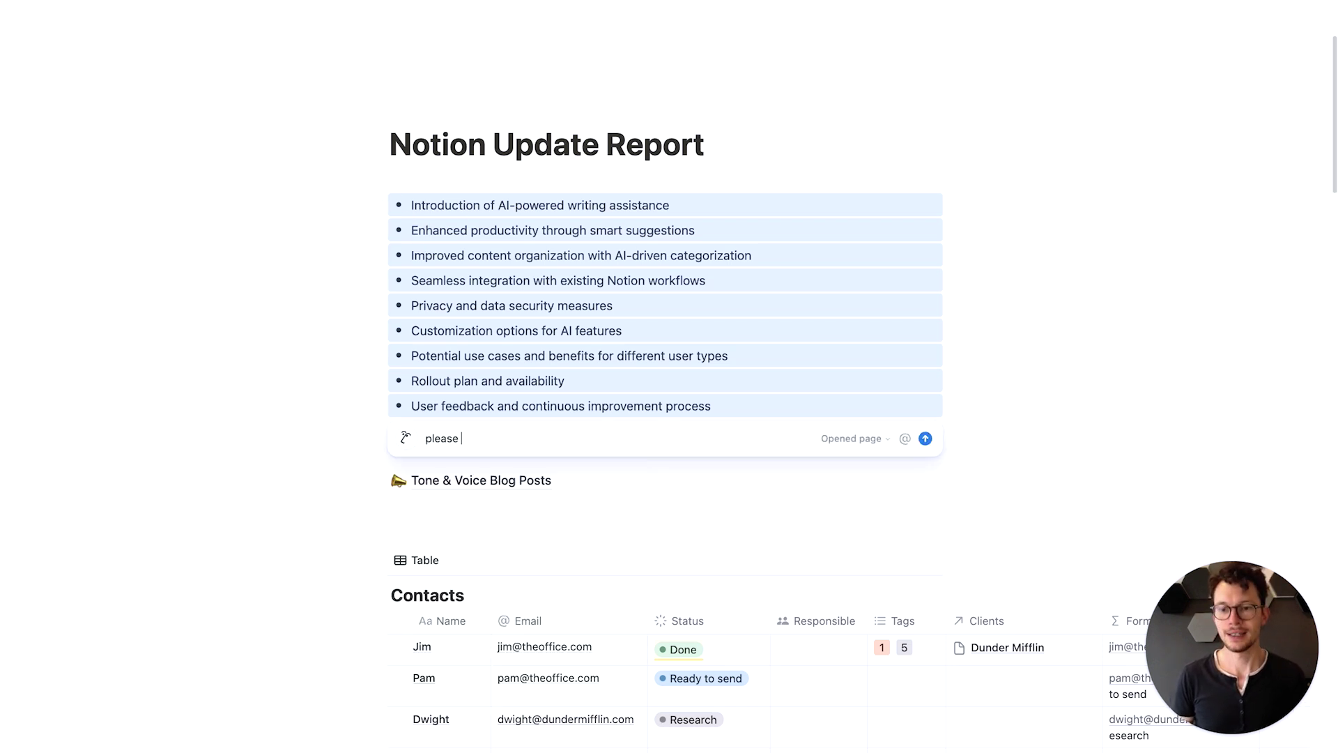
{"action": "type", "text": "wqr"}
{"action": "key", "text": "BackSpace"}
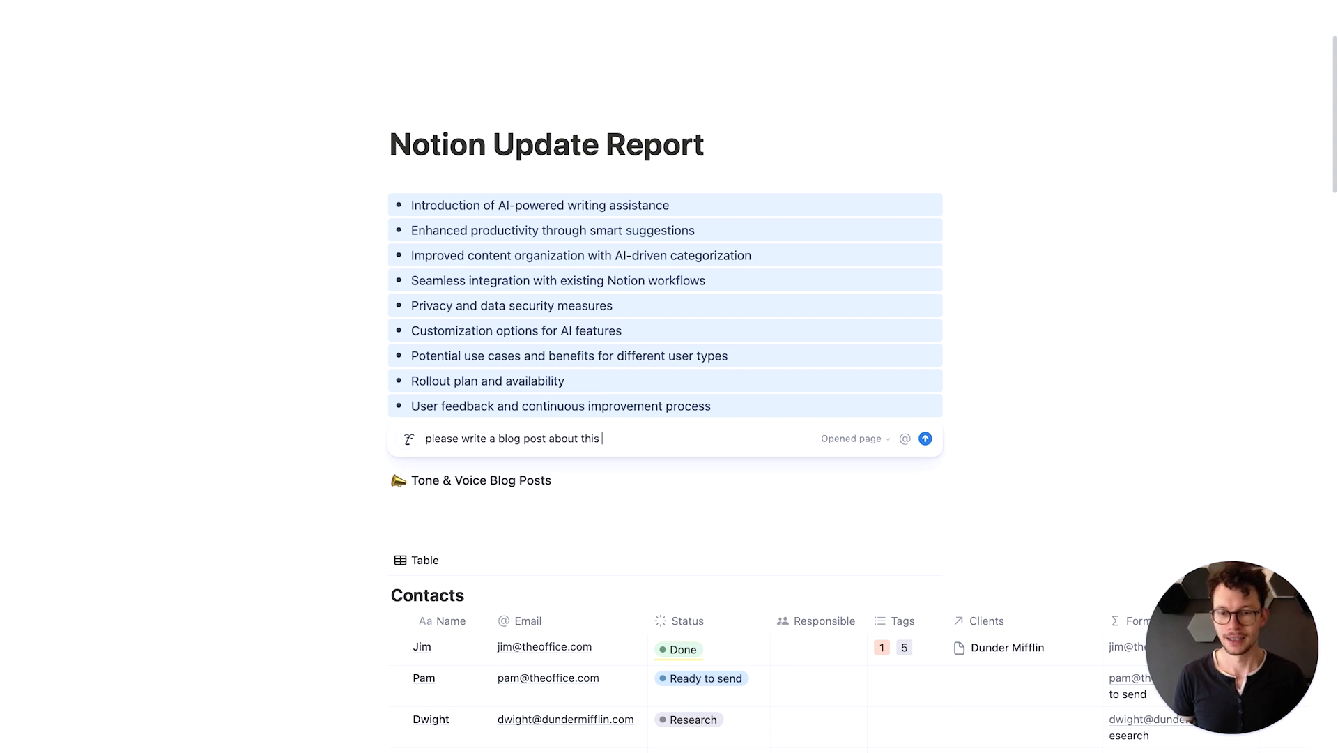
{"action": "type", "text": "keeping in mind our"}
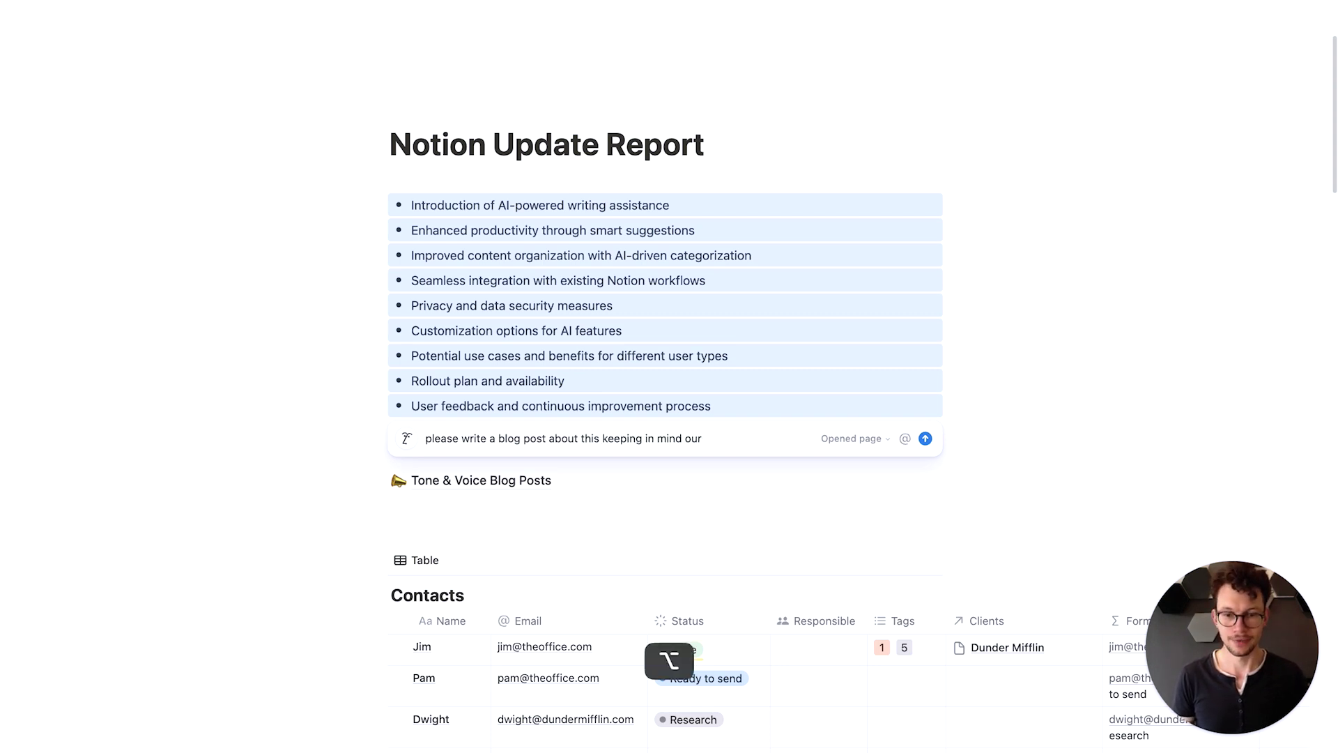
{"action": "key", "text": "alt+q"}
{"action": "type", "text": "to"}
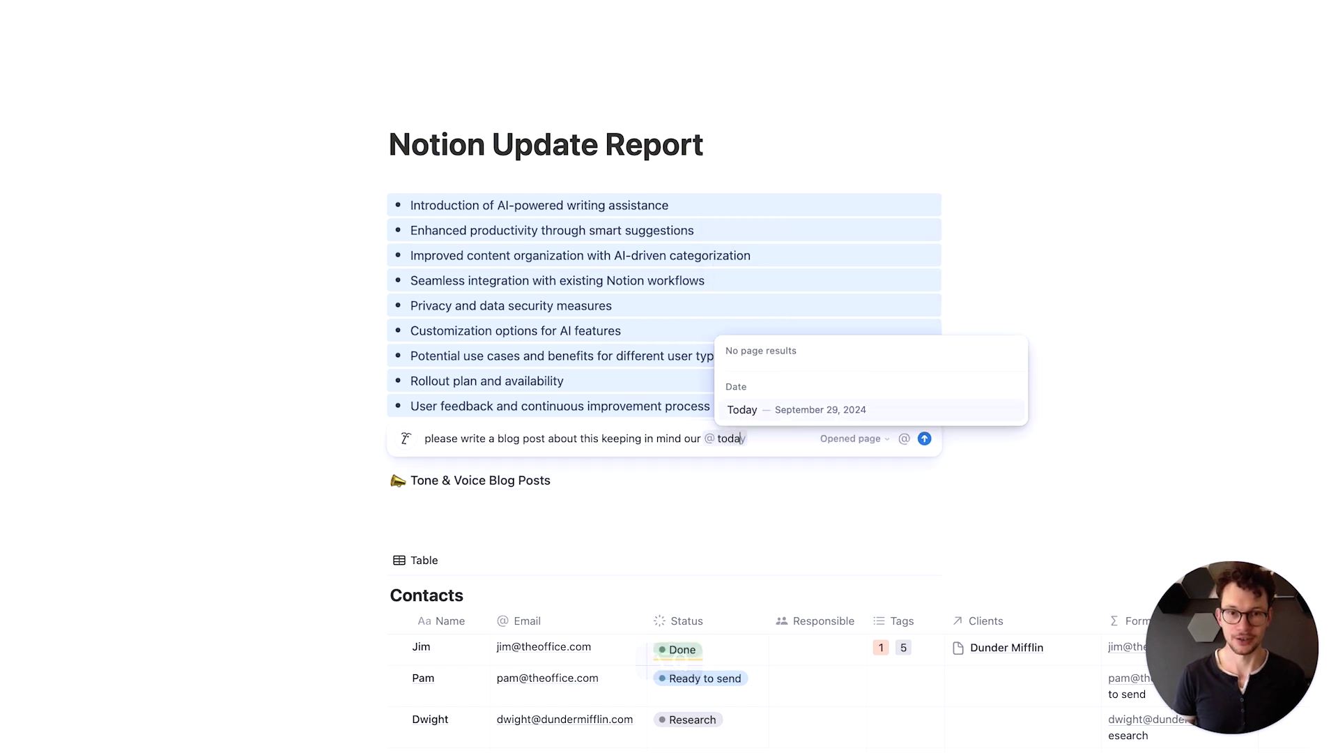
{"action": "type", "text": "ne"}
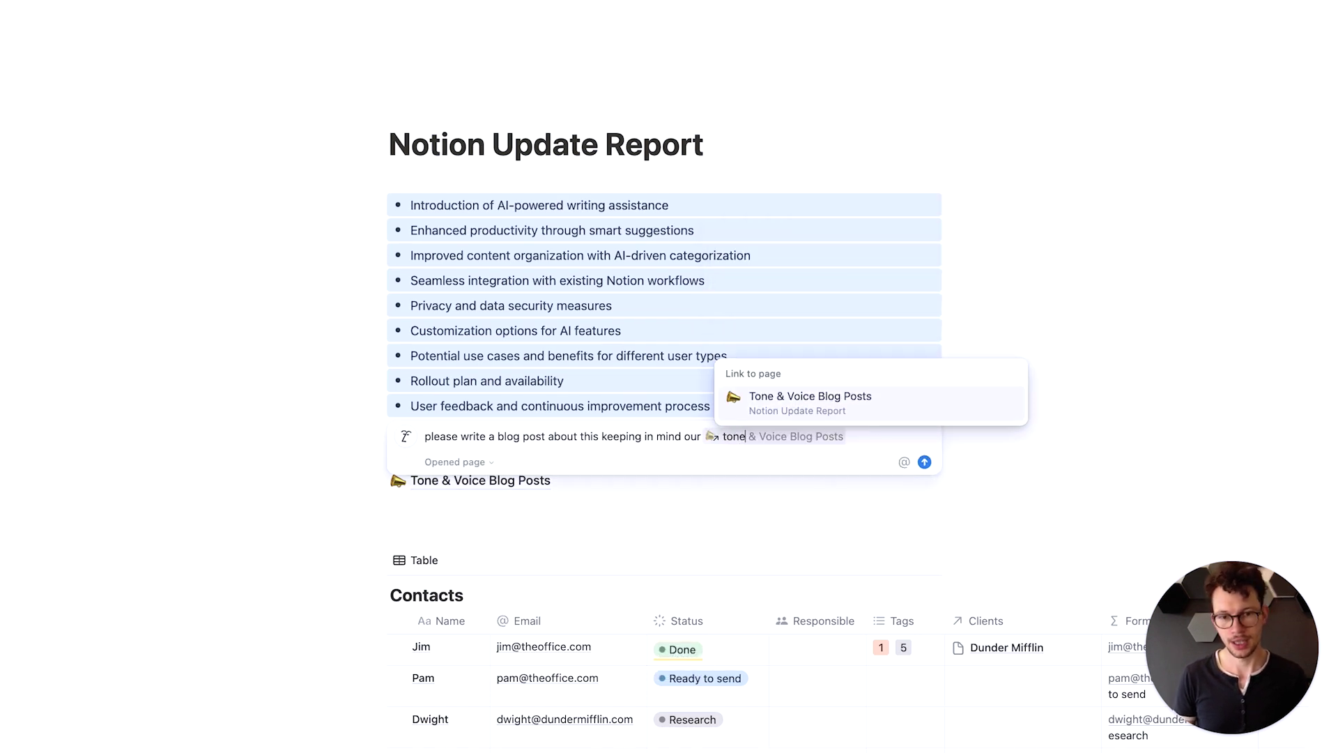
{"action": "key", "text": "Return"}
{"action": "key", "text": "Return"}
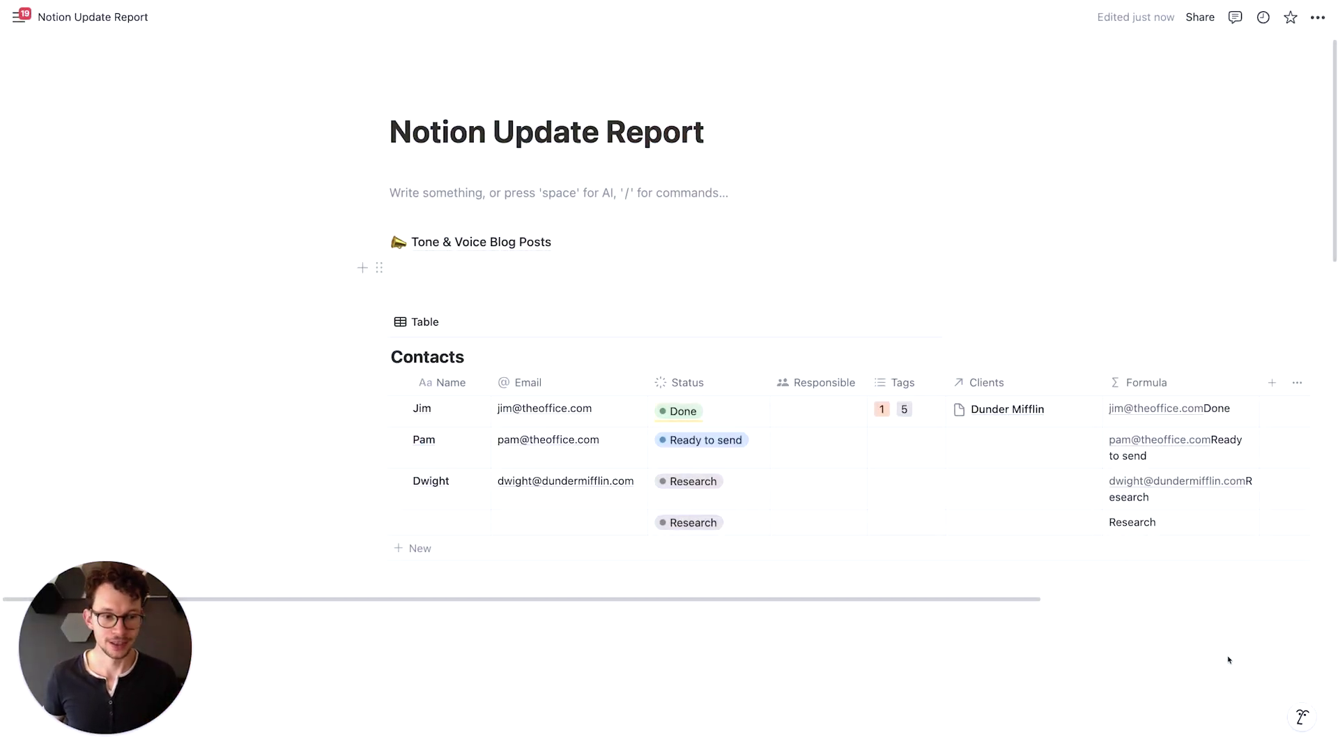
Open the Notion AI chat and restrict its sources to the 'knowledge' page
{"action": "left_click", "coordinate": [1302, 716]}
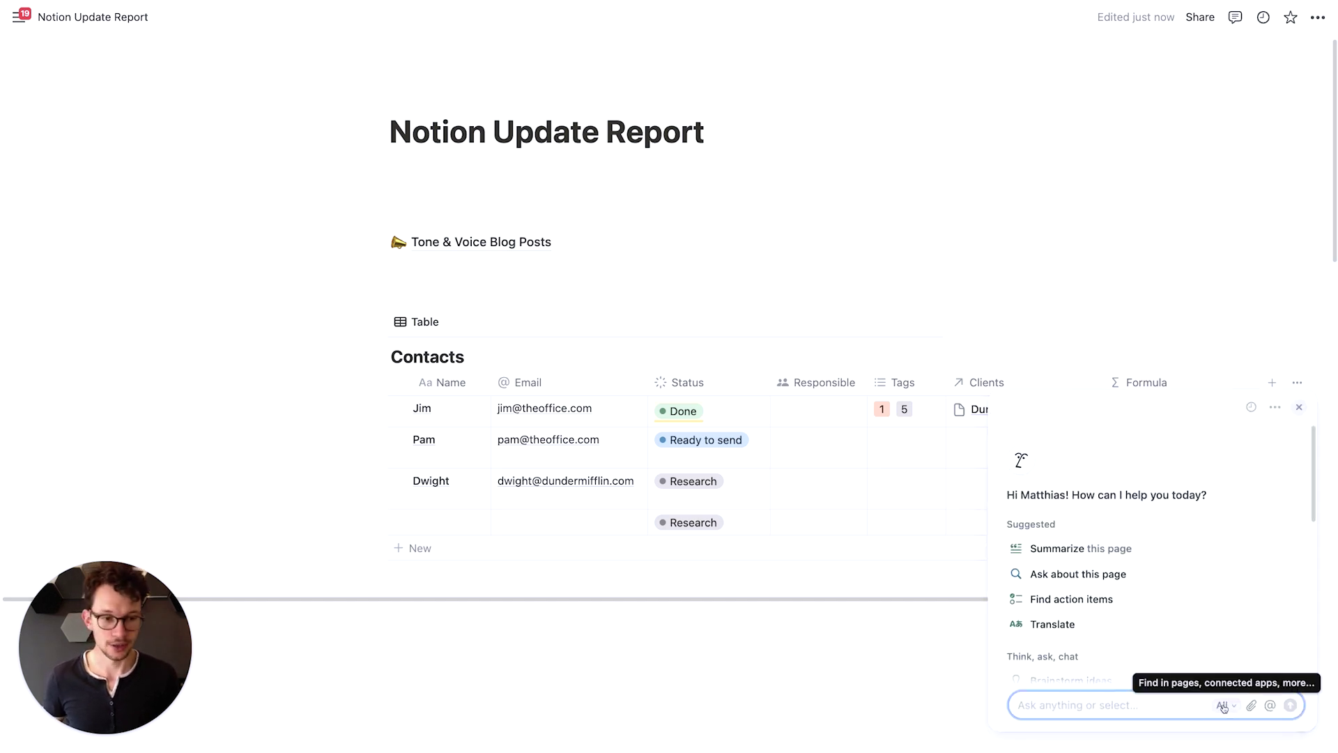
{"action": "left_click", "coordinate": [1223, 707]}
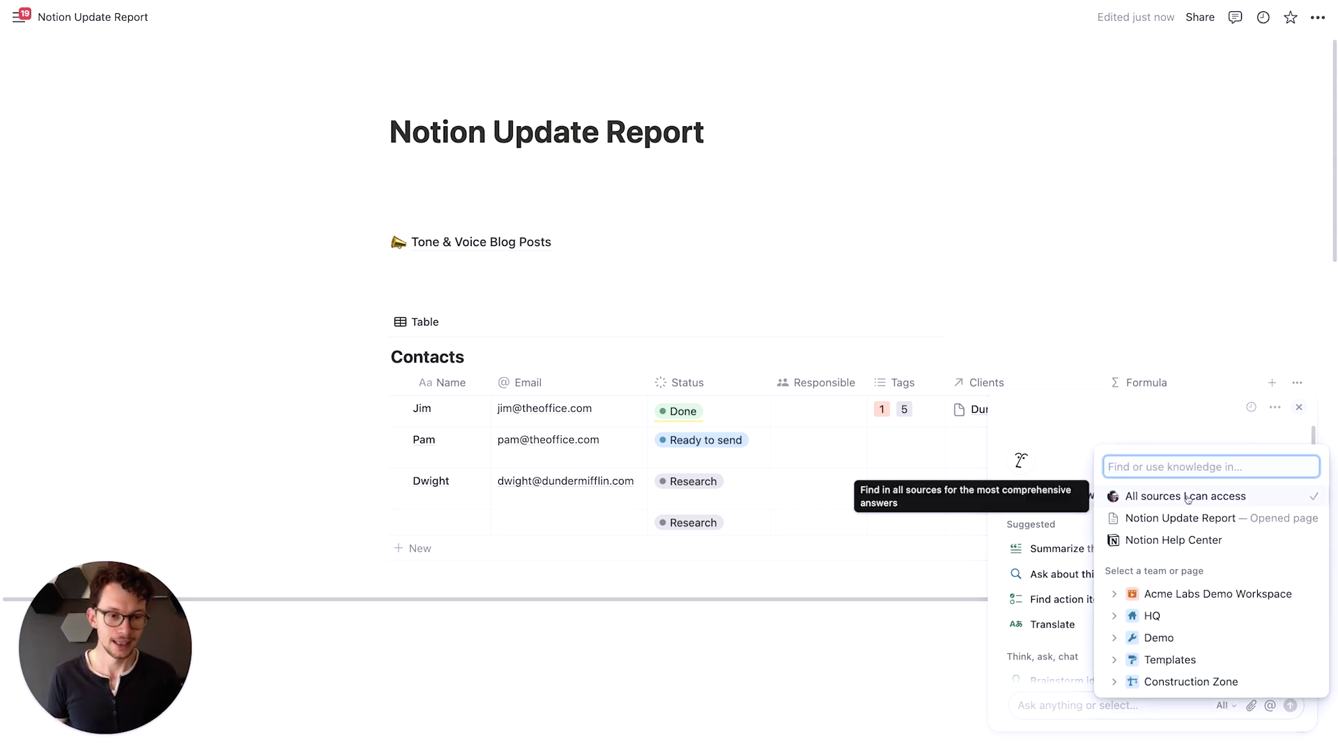
{"action": "type", "text": "knowledge"}
{"action": "key", "text": "Return"}
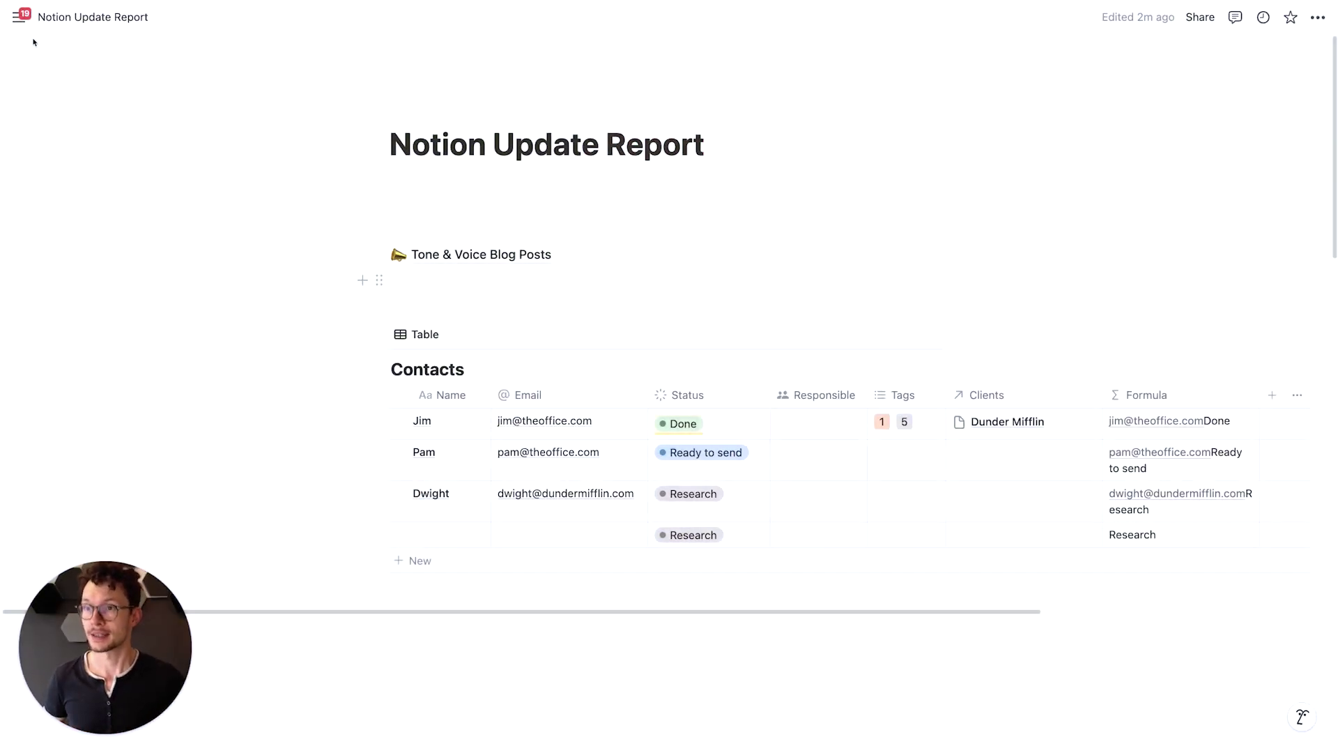
Start a new Notion AI chat from the sidebar and bring up the past chats list
{"action": "mouse_move", "coordinate": [18, 19]}
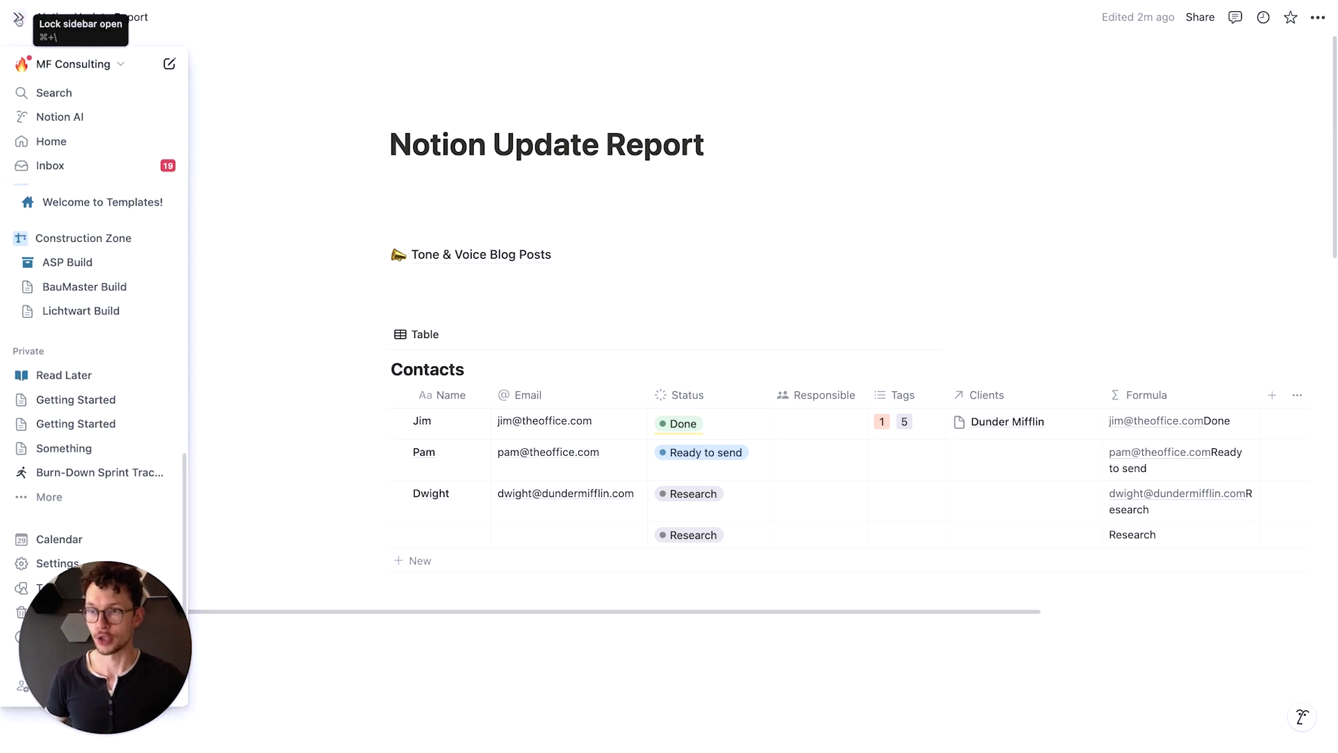
{"action": "left_click", "coordinate": [62, 118]}
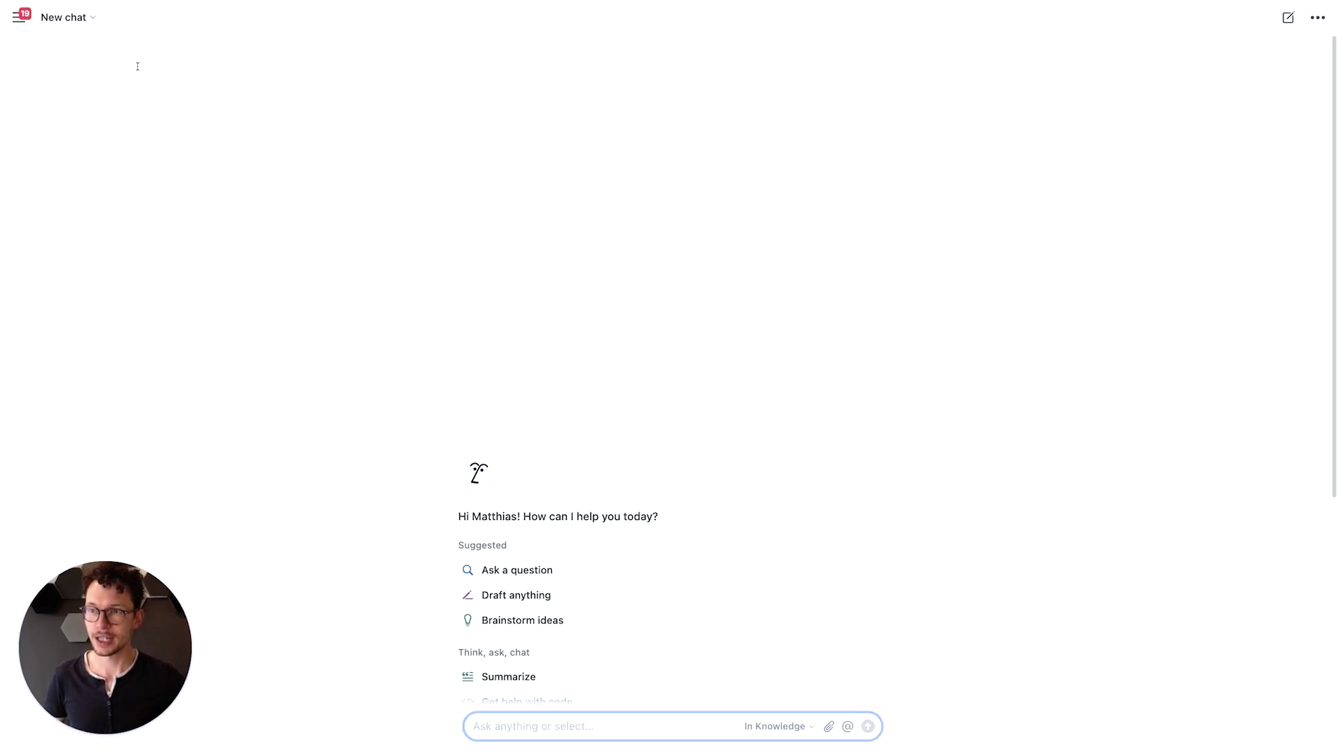
{"action": "left_click", "coordinate": [70, 17]}
{"action": "left_click", "coordinate": [381, 131]}
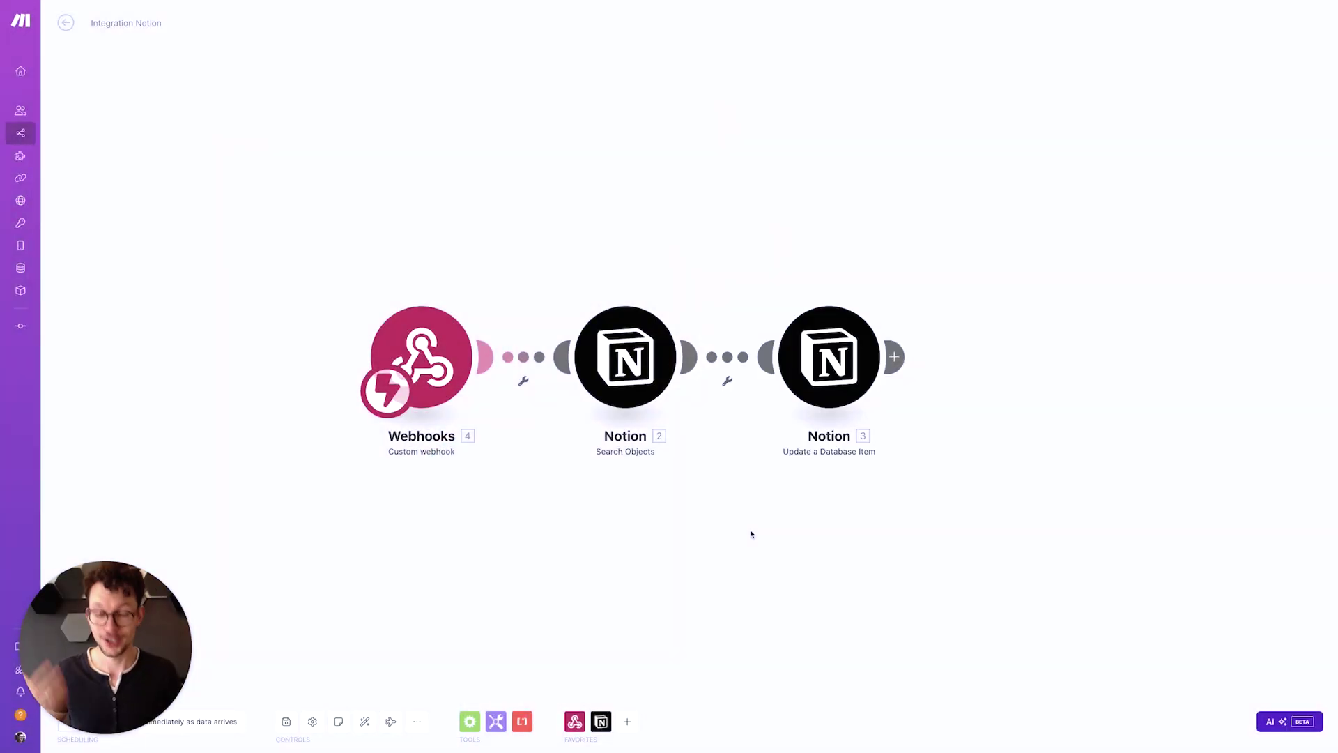
Open Make's AI assistant chat over the Integration Notion scenario with Shift+Cmd+J
{"action": "key", "text": "shift+super+j"}
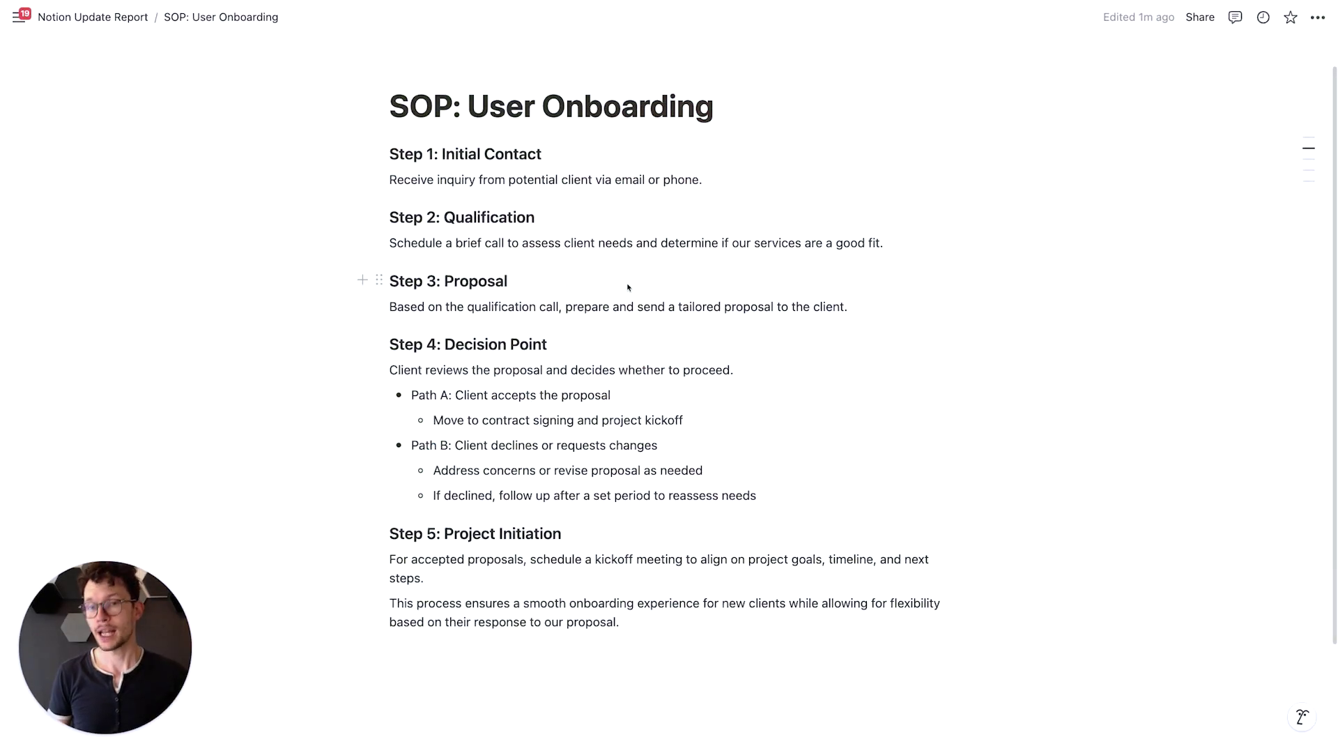
Select the Step 1 heading text, then open and dismiss the Ask AI prompt
{"action": "left_click", "coordinate": [552, 220]}
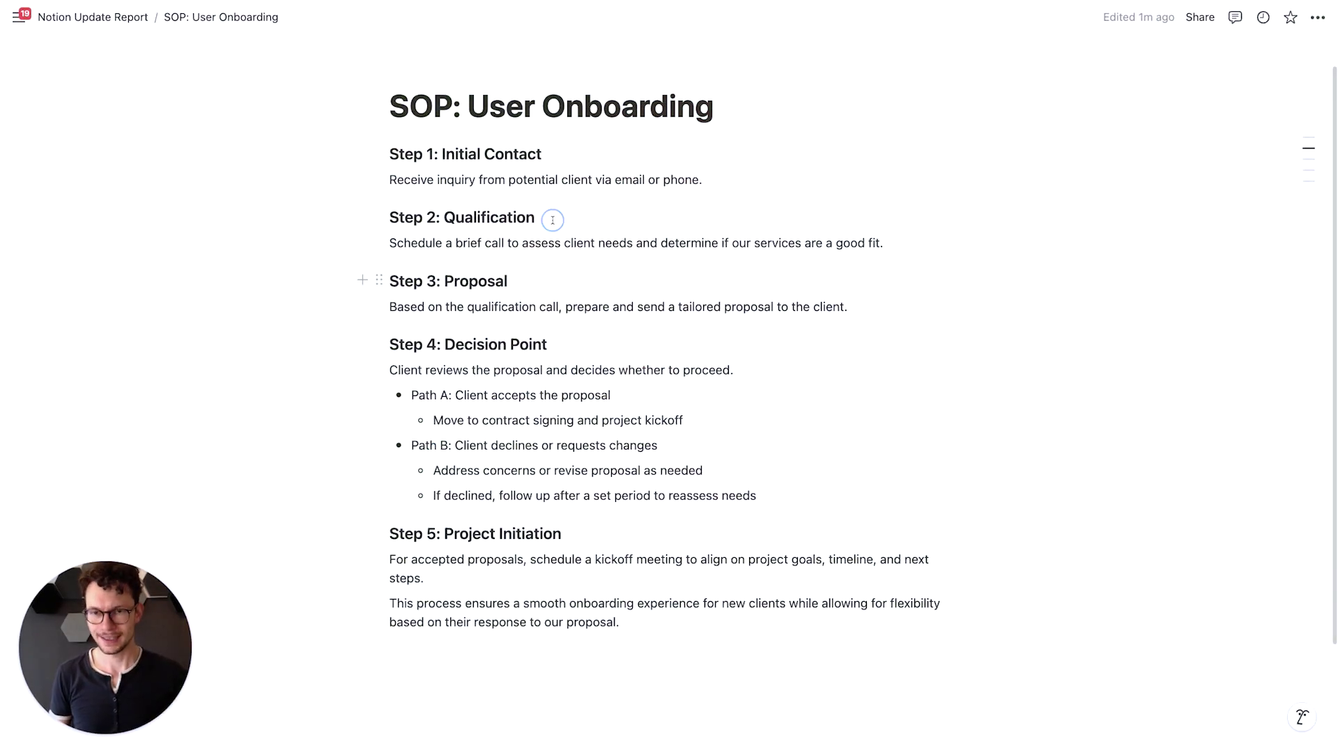
{"action": "left_click", "coordinate": [419, 151]}
{"action": "key", "text": "super+a"}
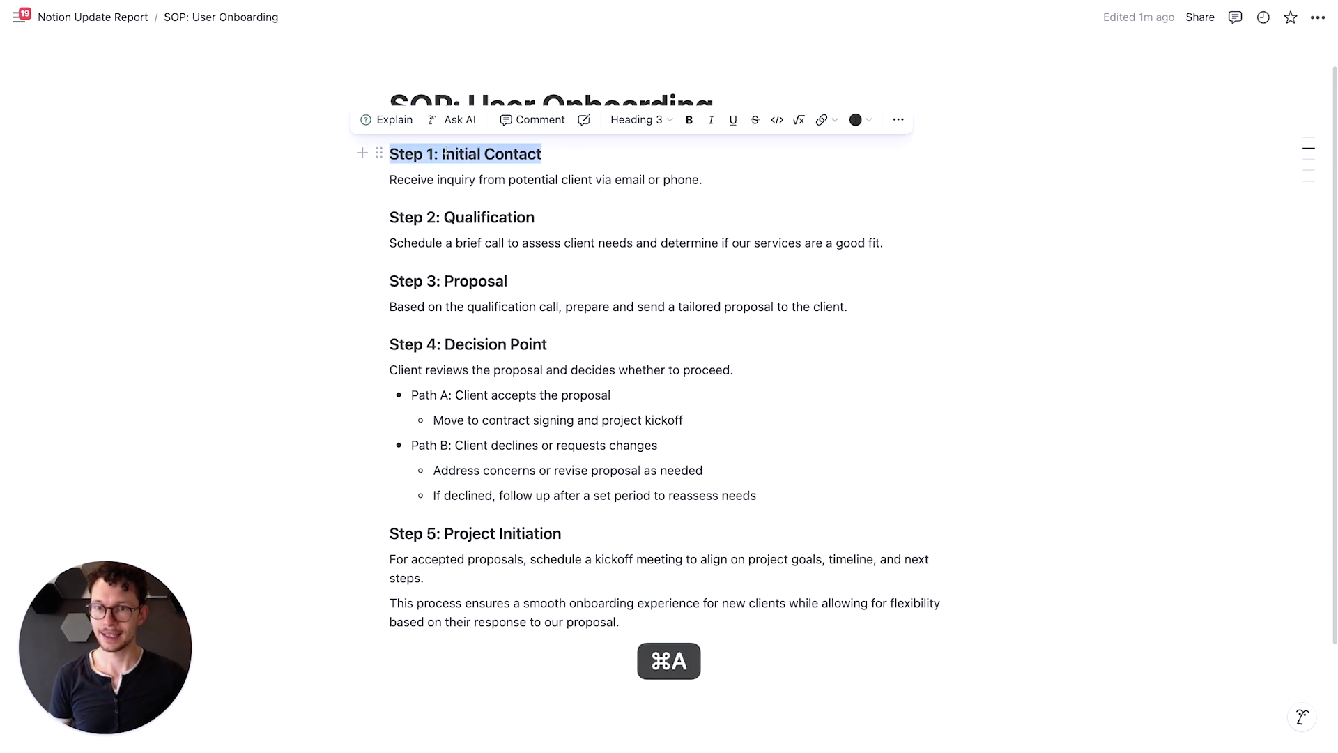
{"action": "left_click", "coordinate": [453, 120]}
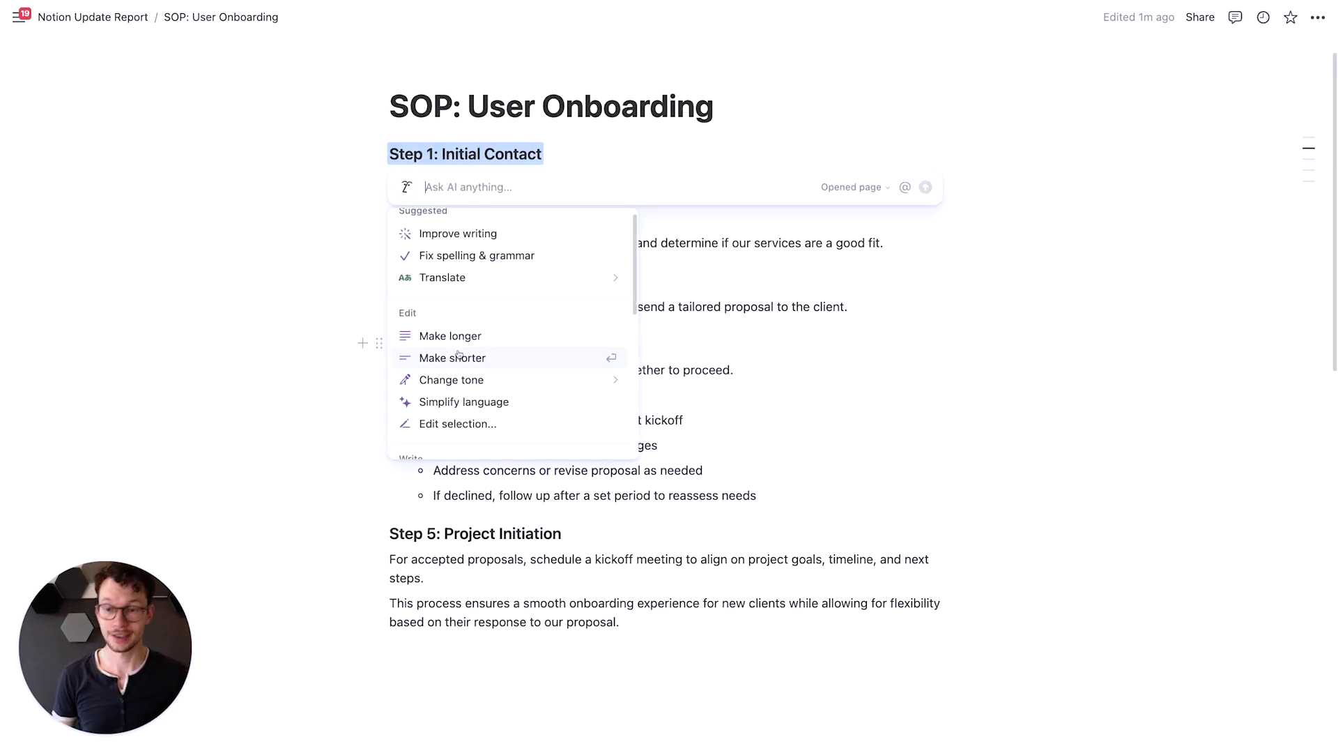
{"action": "left_click", "coordinate": [323, 278]}
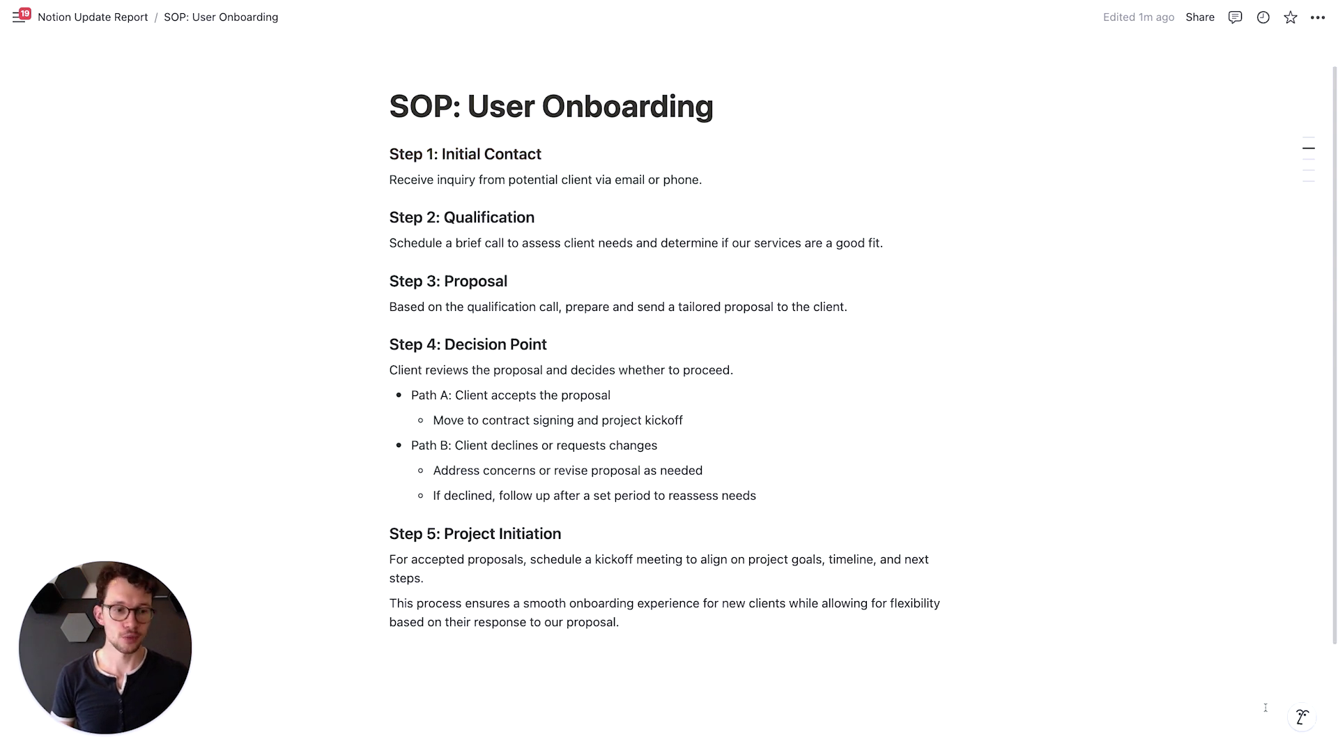
Copy every block from Step 1 through the closing paragraph
{"action": "left_click_drag", "start_coordinate": [335, 147], "coordinate": [502, 627]}
{"action": "key", "text": "super+c"}
{"action": "left_click", "coordinate": [832, 590]}
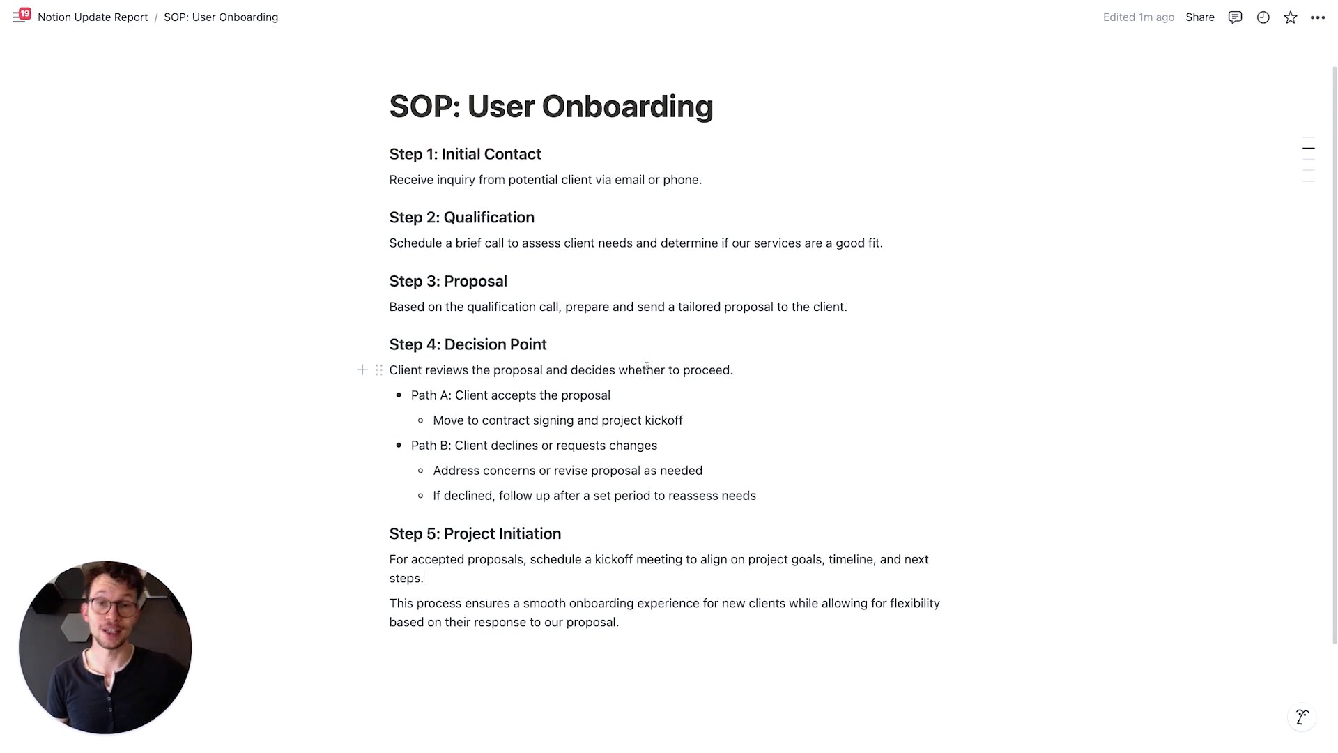
Ask Notion AI to make a flowchart from the pasted onboarding steps
{"action": "left_click", "coordinate": [1308, 719]}
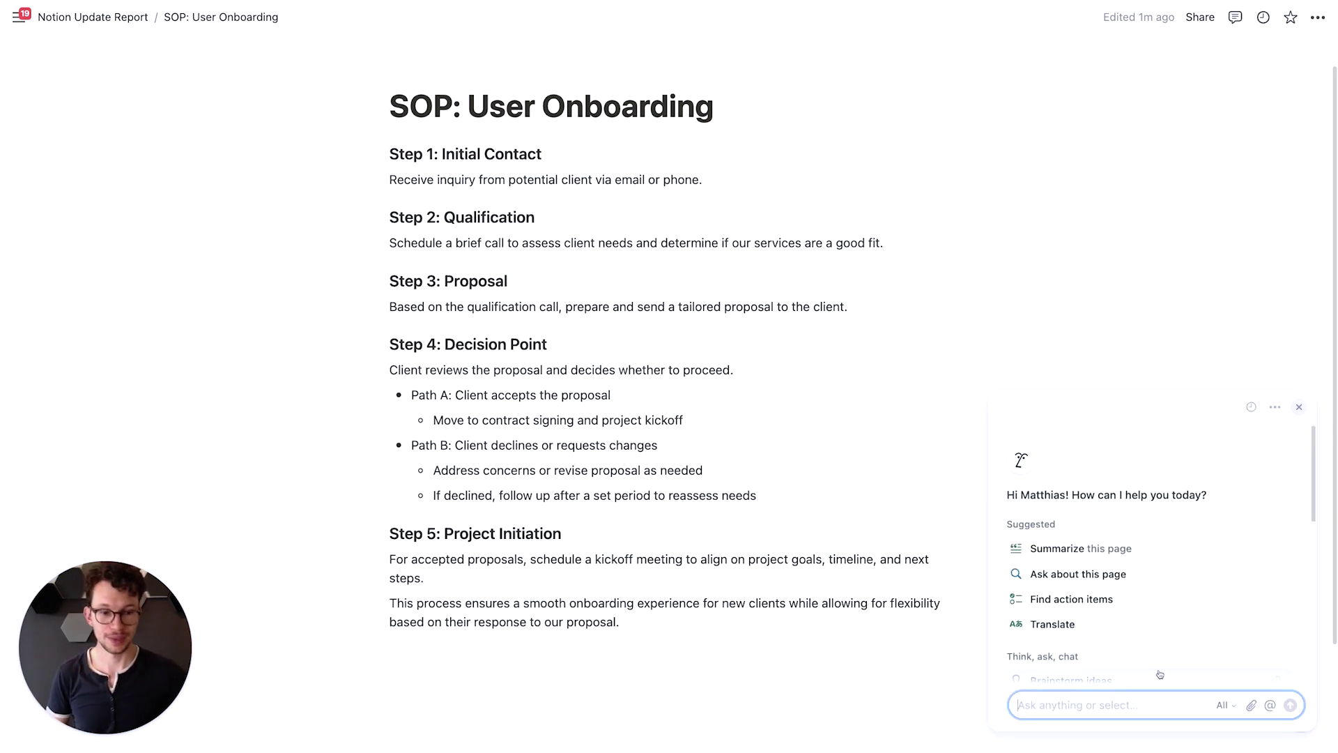
{"action": "scroll", "coordinate": [1144, 662], "scroll_direction": "down", "scroll_amount": 5}
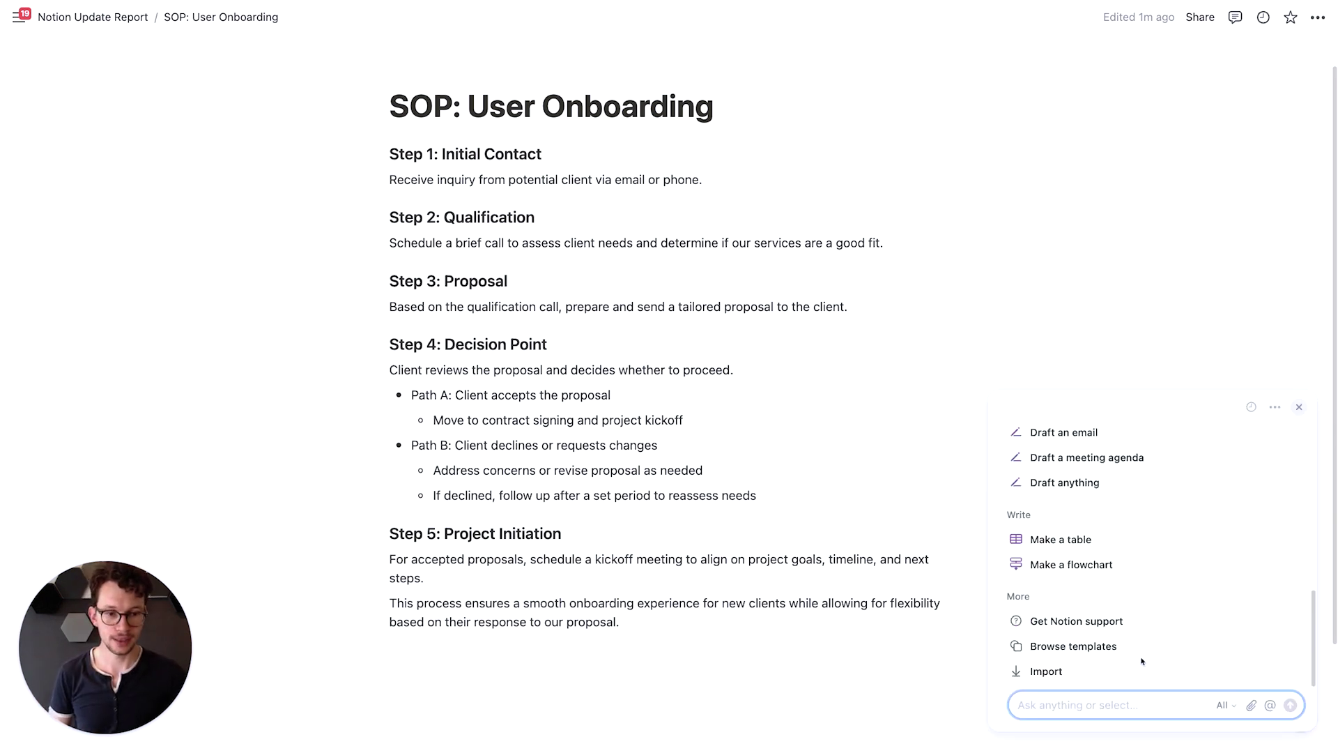
{"action": "left_click", "coordinate": [1101, 570]}
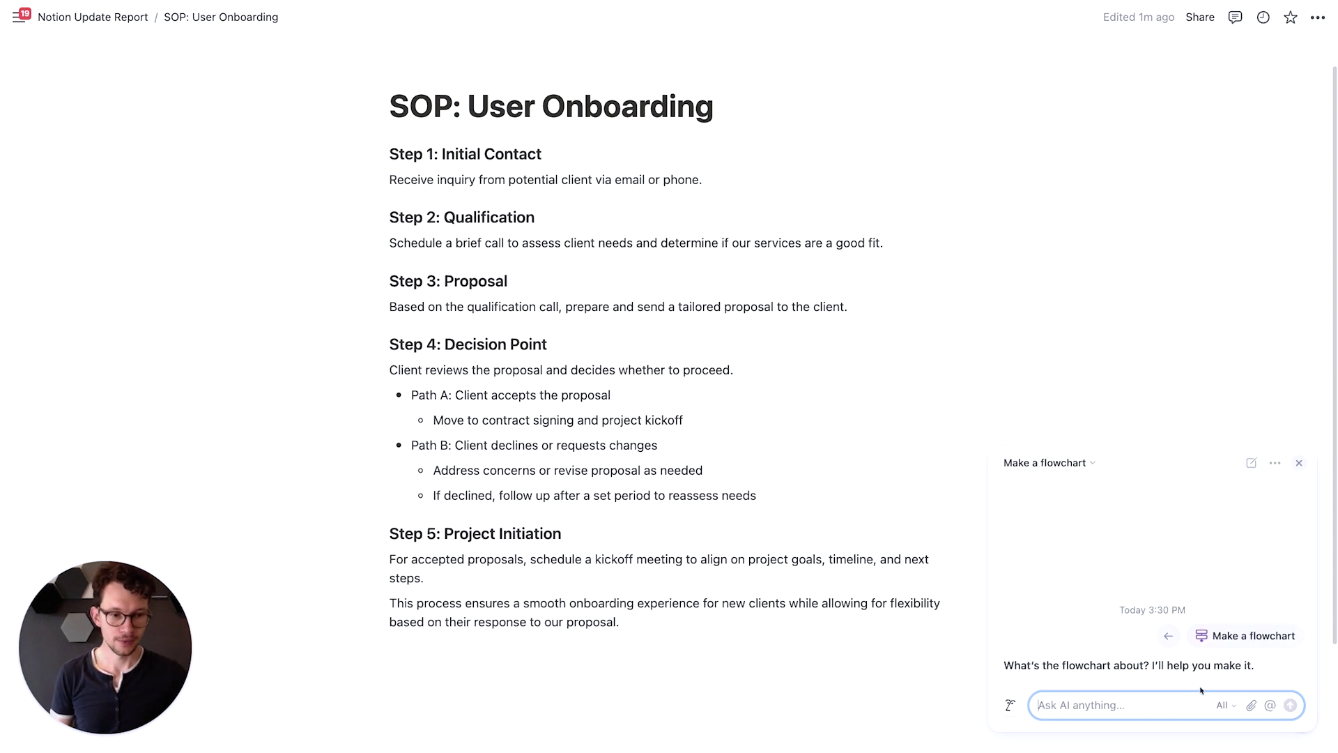
{"action": "key", "text": "super+v"}
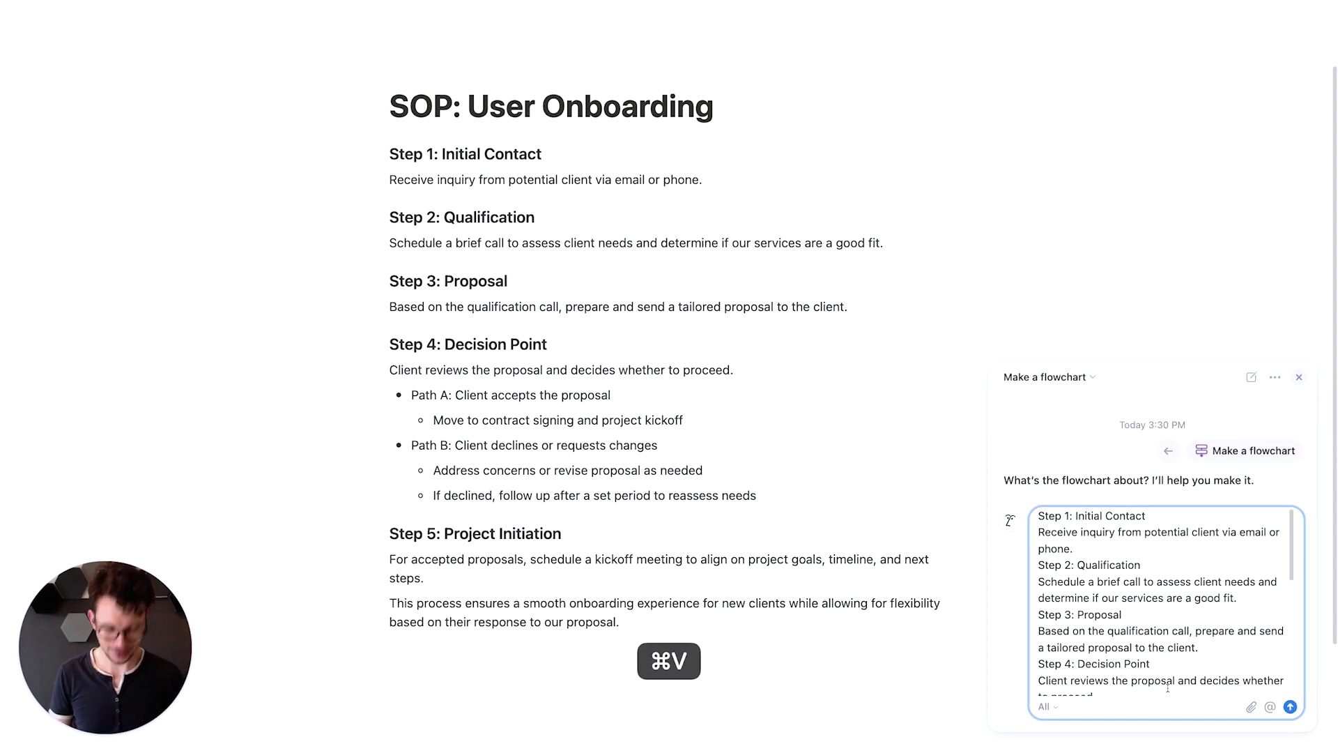
{"action": "key", "text": "Return"}
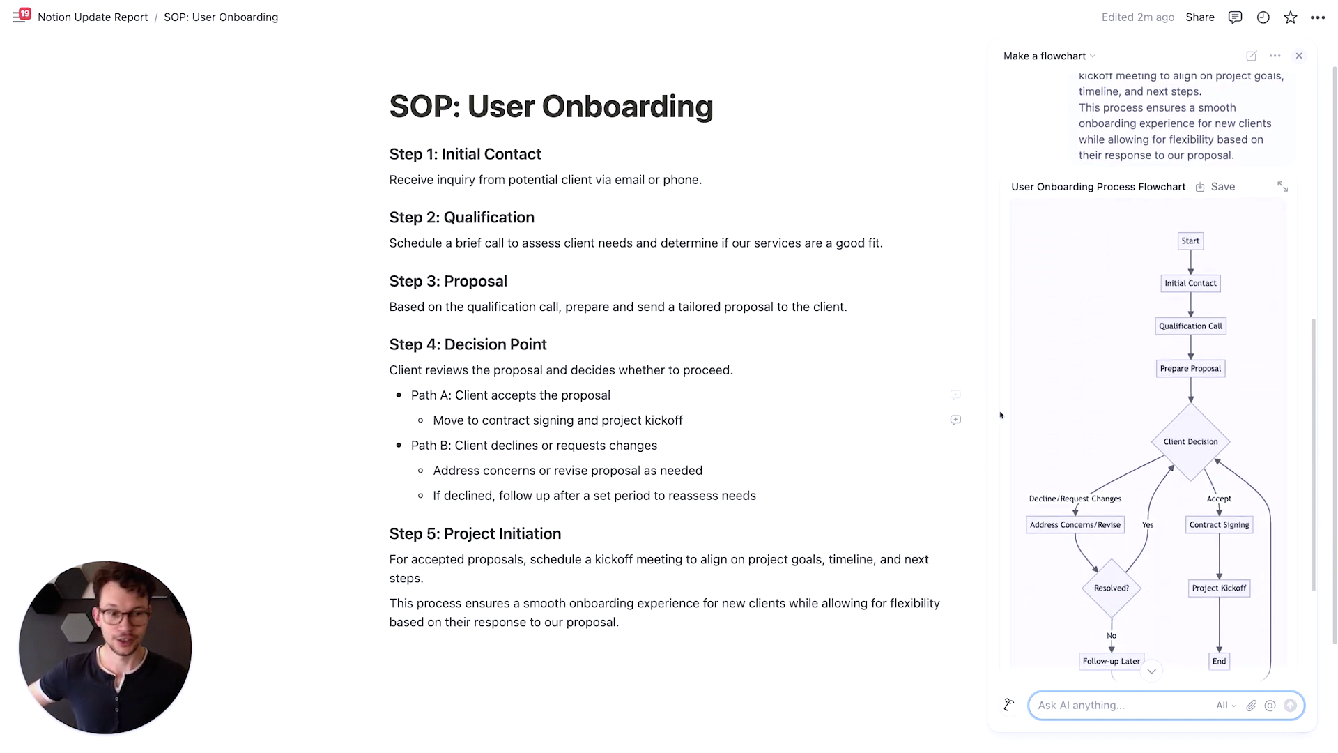
Insert the generated flowchart as a new page and copy its Mermaid code
{"action": "scroll", "coordinate": [1175, 530], "scroll_direction": "down", "scroll_amount": 3}
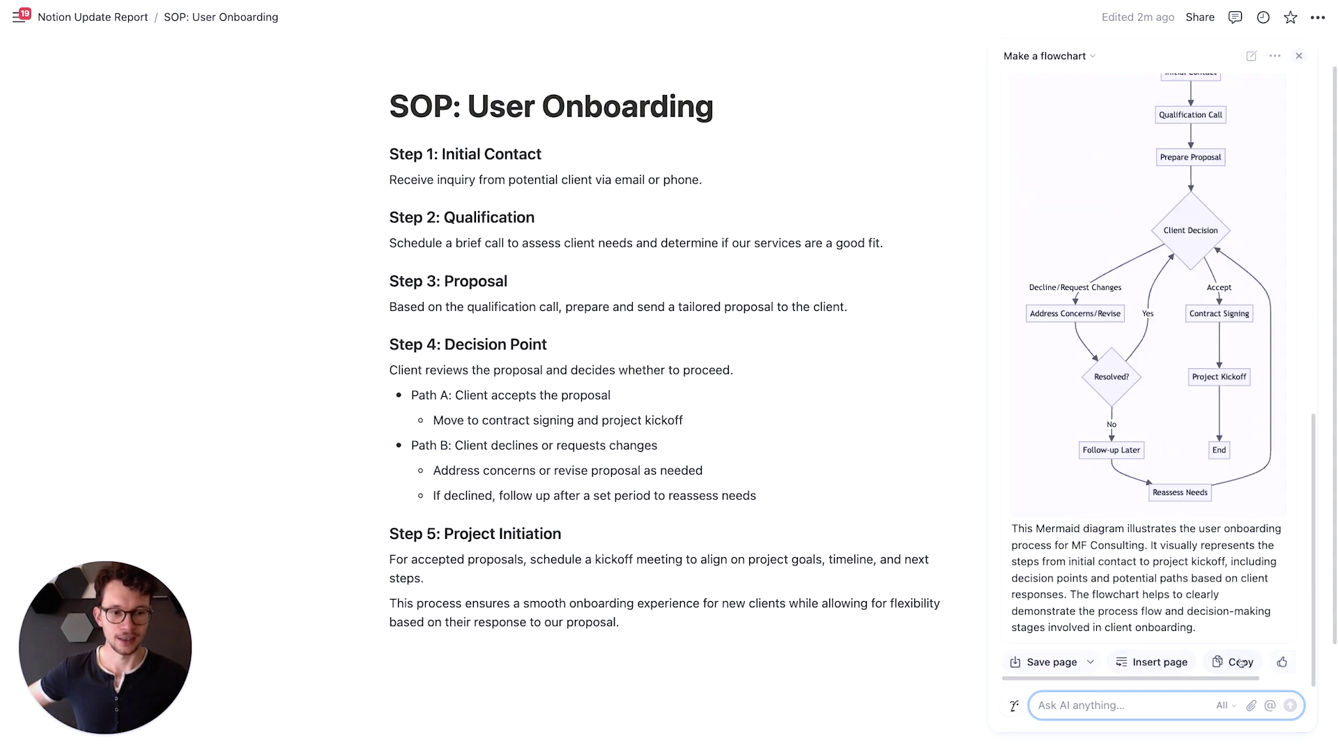
{"action": "left_click", "coordinate": [1165, 665]}
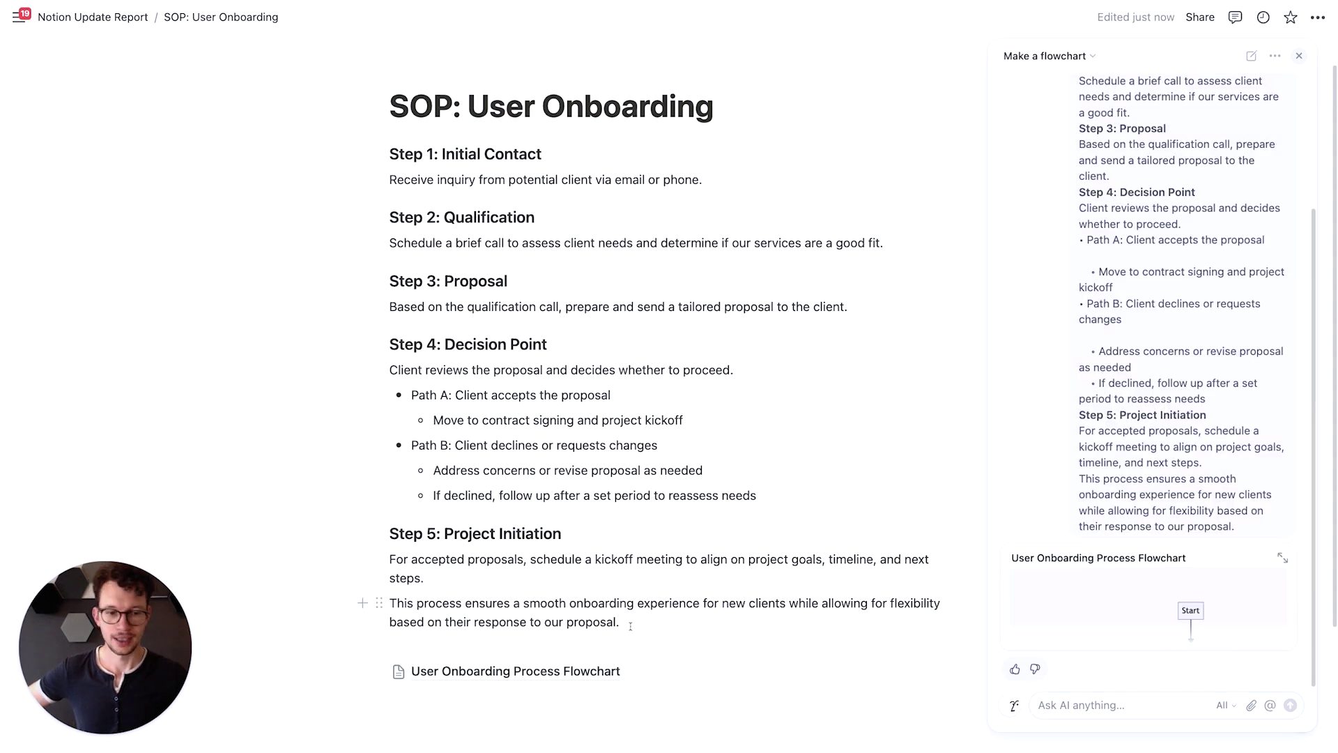
{"action": "mouse_move", "coordinate": [1208, 577]}
{"action": "left_click", "coordinate": [1262, 580]}
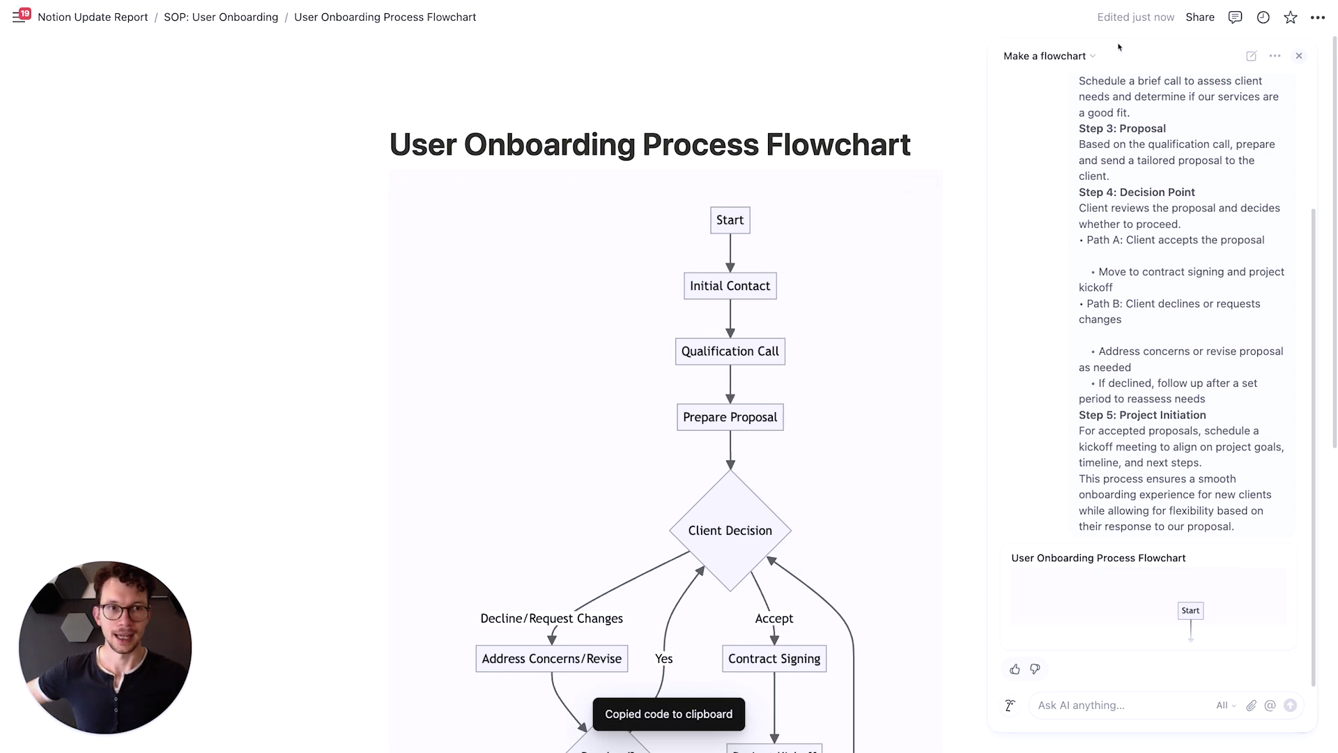
Close the AI panel and switch the Mermaid block to Code view, then back to Preview
{"action": "left_click", "coordinate": [1298, 57]}
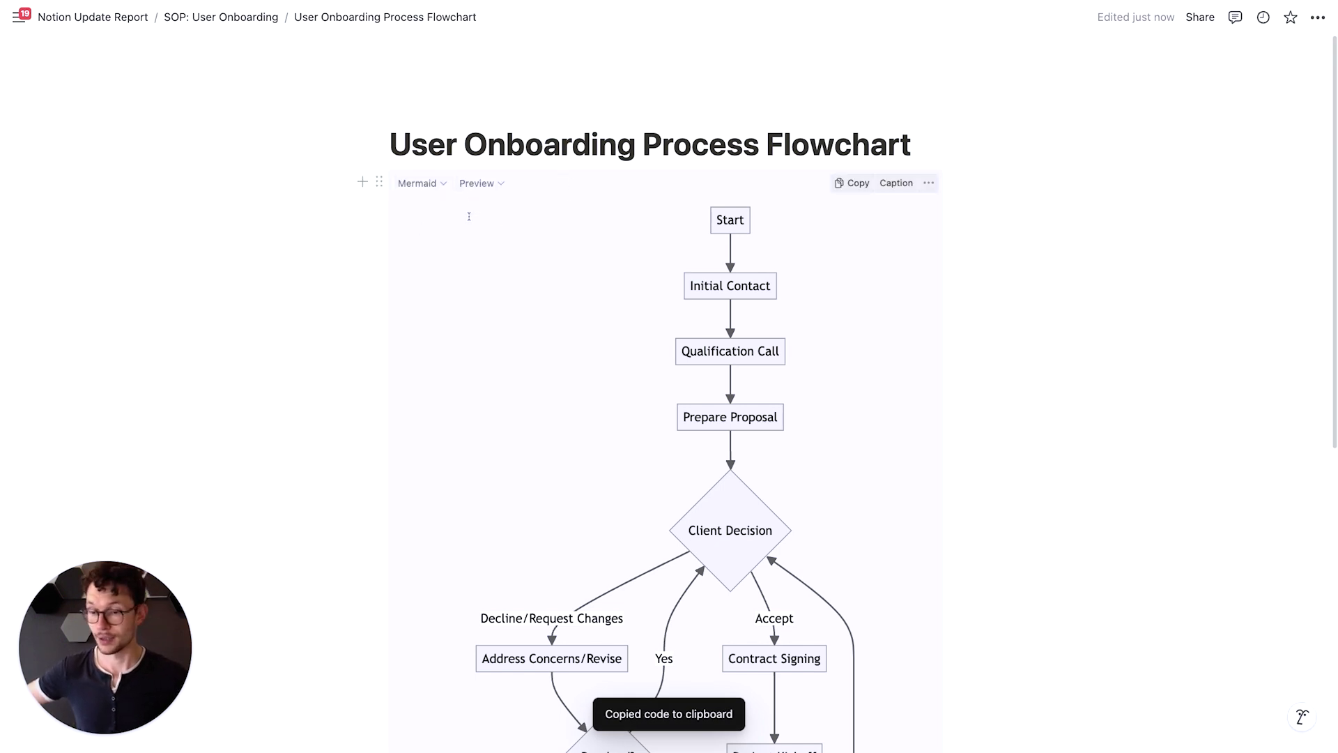
{"action": "left_click", "coordinate": [481, 186]}
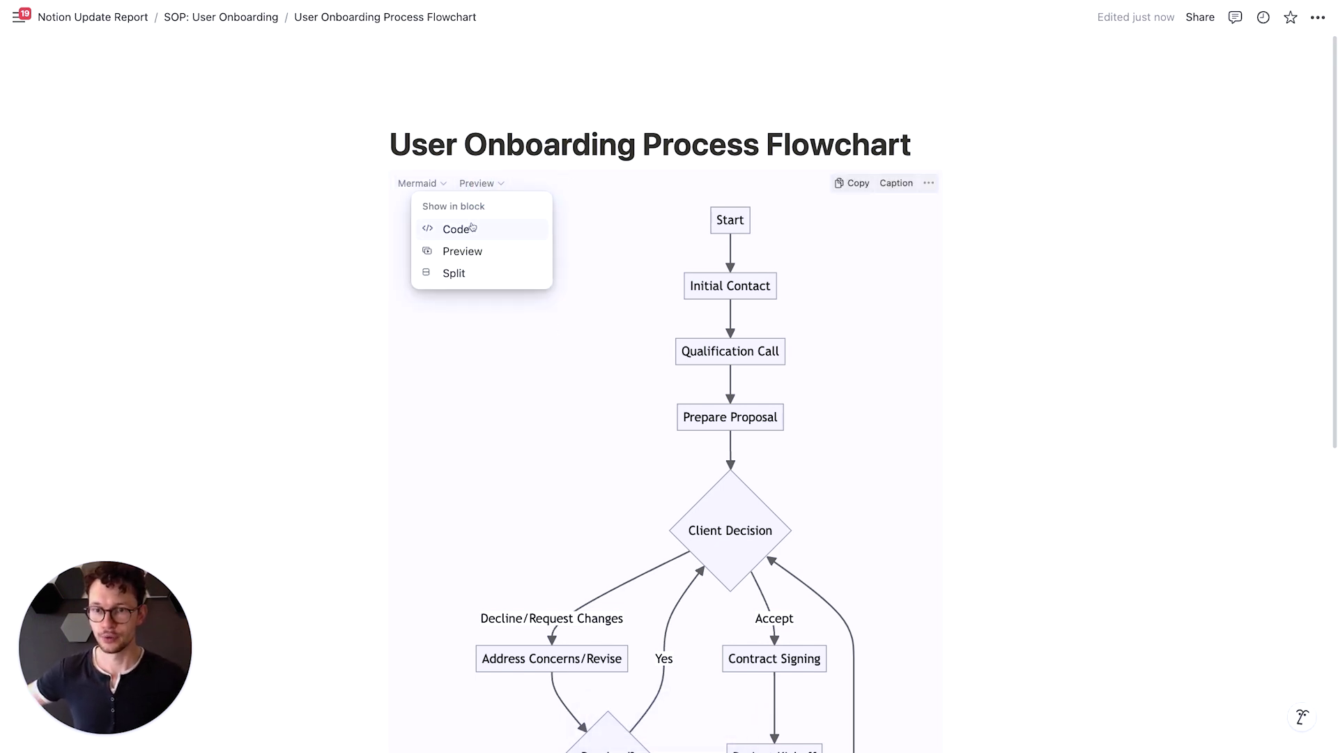
{"action": "left_click", "coordinate": [472, 228]}
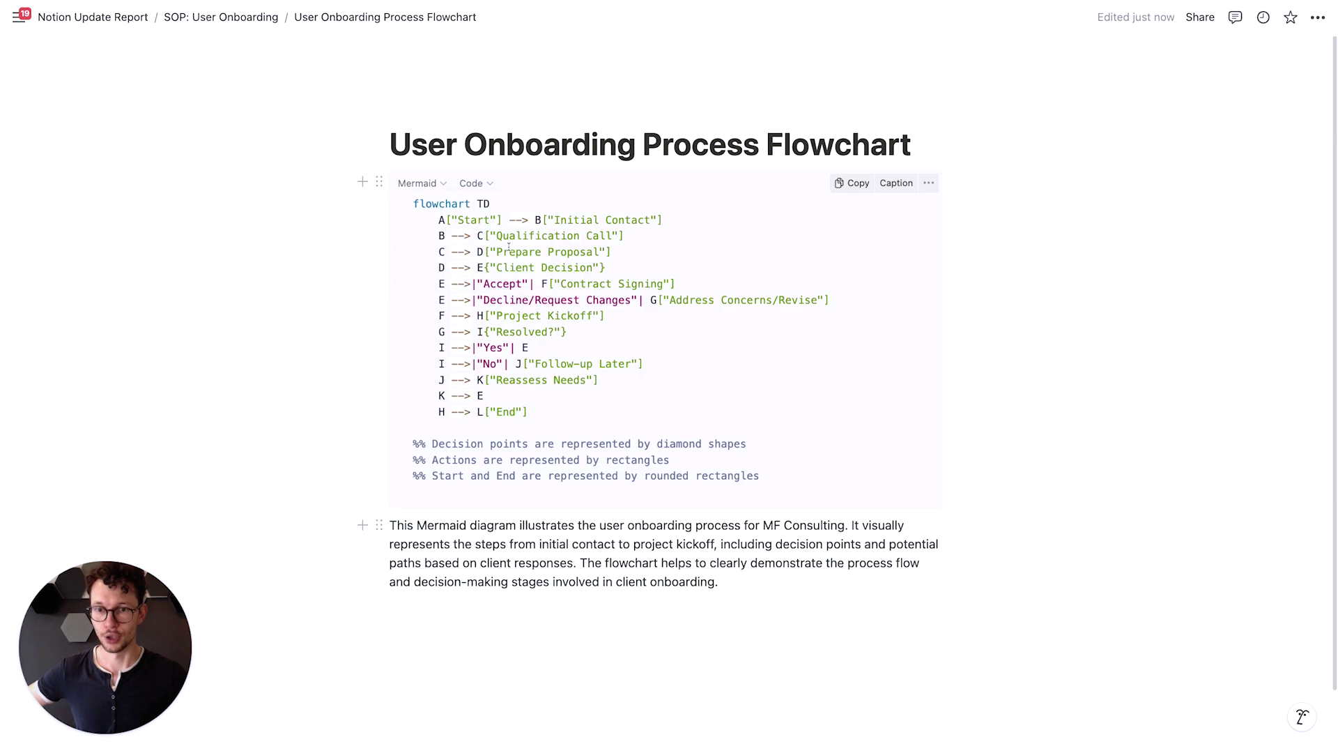
{"action": "left_click", "coordinate": [472, 183]}
{"action": "left_click", "coordinate": [472, 258]}
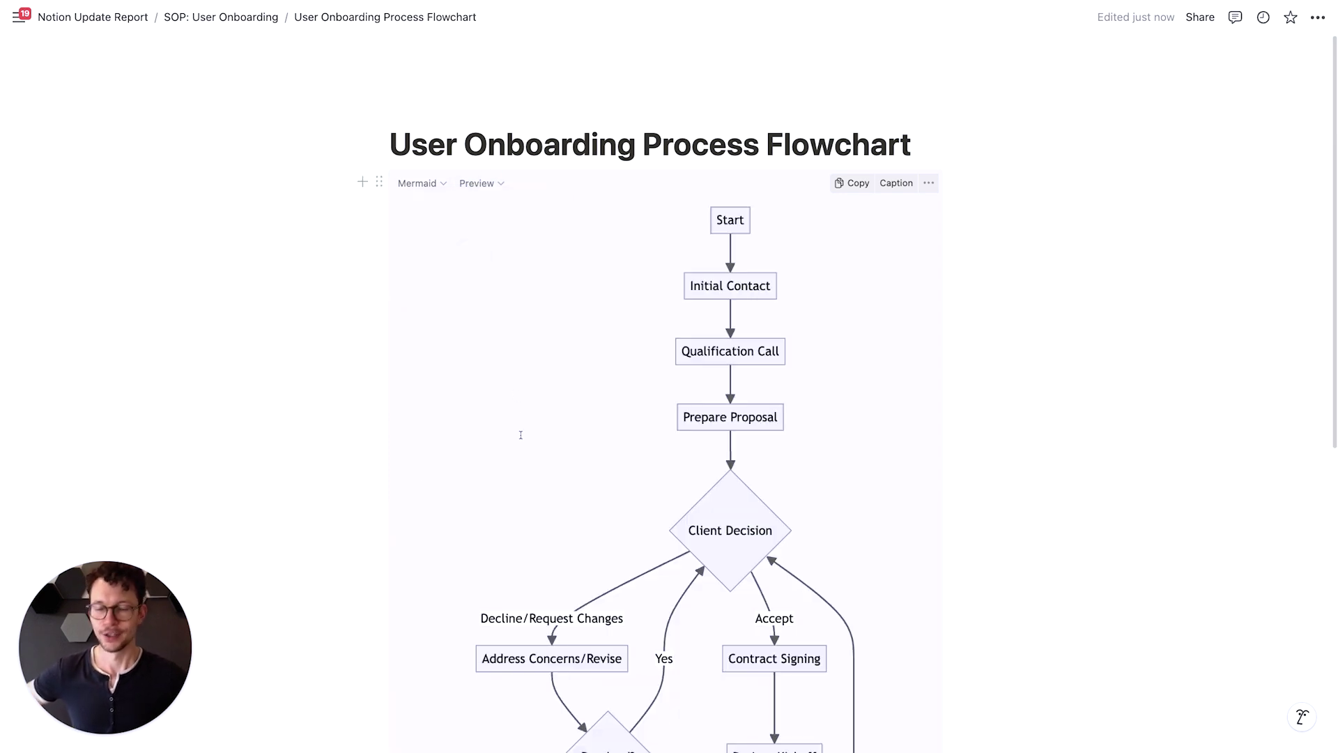
{"action": "scroll", "coordinate": [520, 437], "scroll_direction": "down", "scroll_amount": 3}
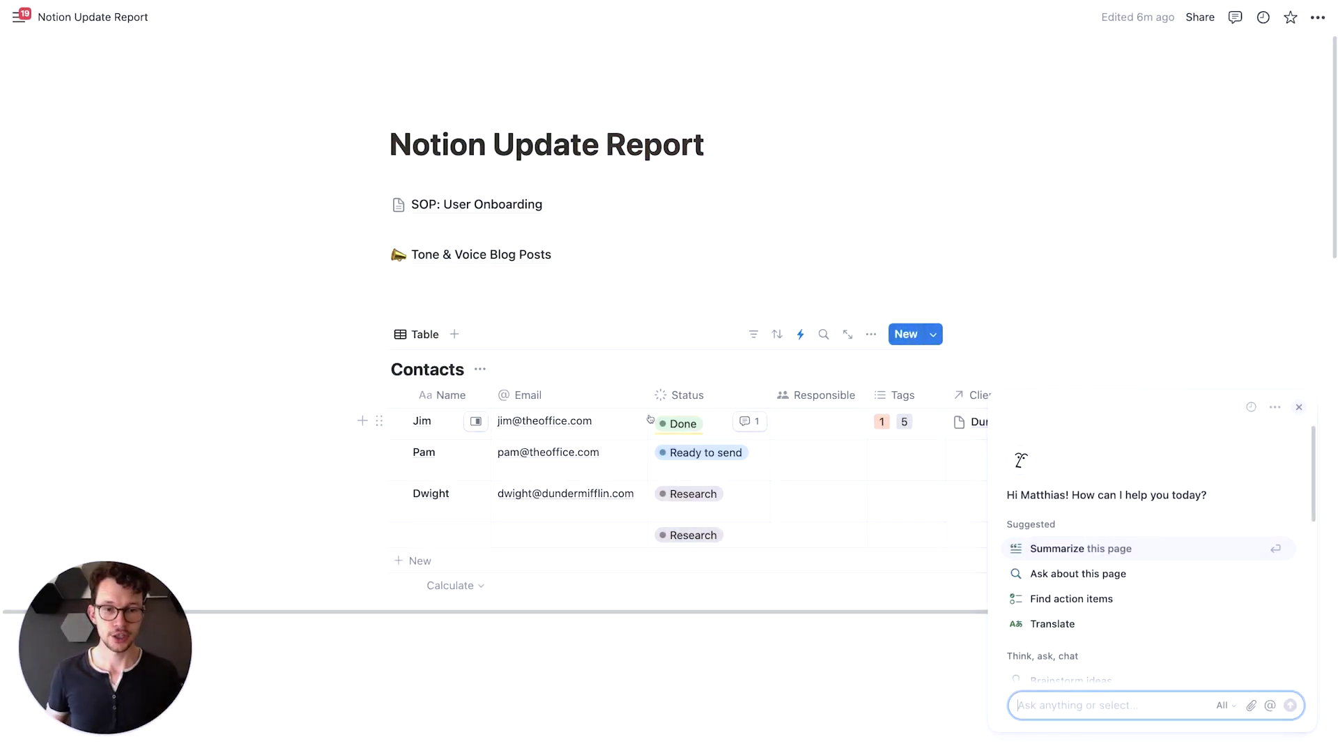
Attach the photo IMG_7949.jpg to the Notion AI chat input
{"action": "left_click", "coordinate": [1080, 706]}
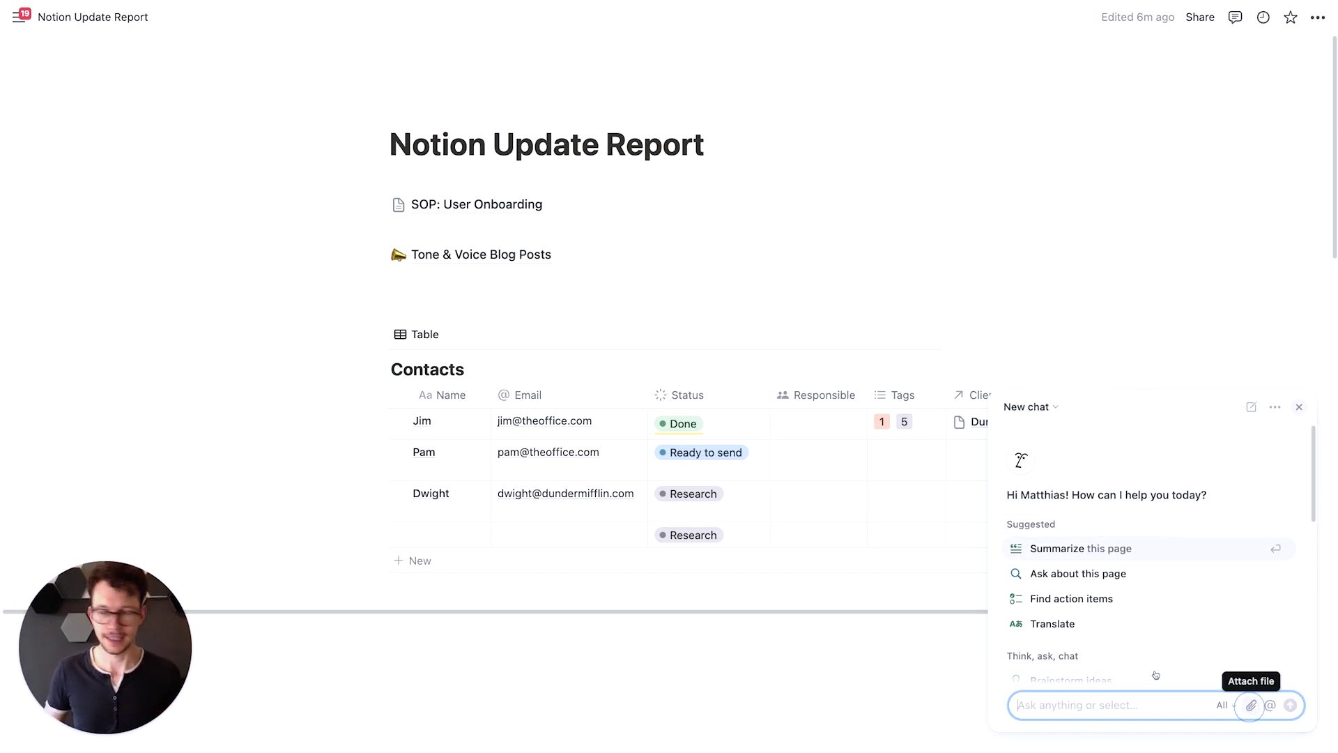
{"action": "left_click", "coordinate": [1252, 706]}
{"action": "left_click", "coordinate": [388, 391]}
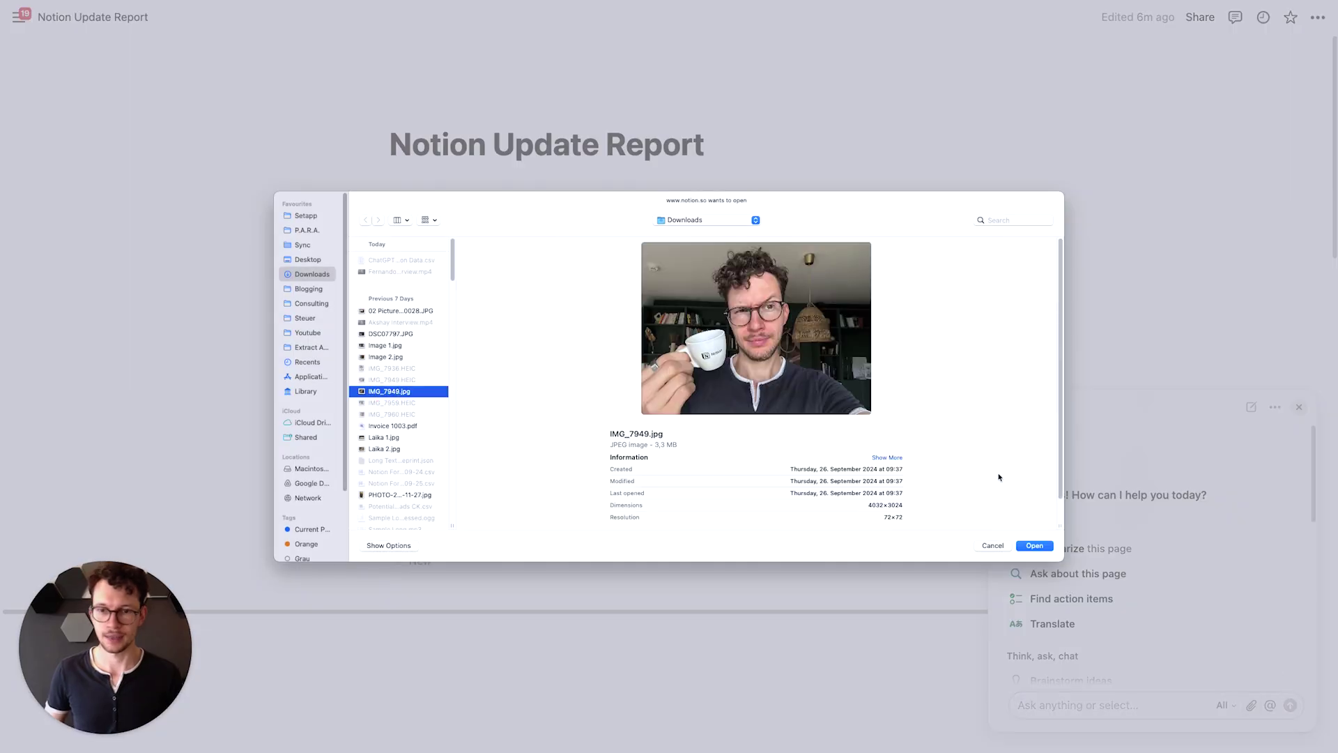
{"action": "left_click", "coordinate": [1033, 546]}
Send the AI the request "Please describe the image"
{"action": "type", "text": "Pleys"}
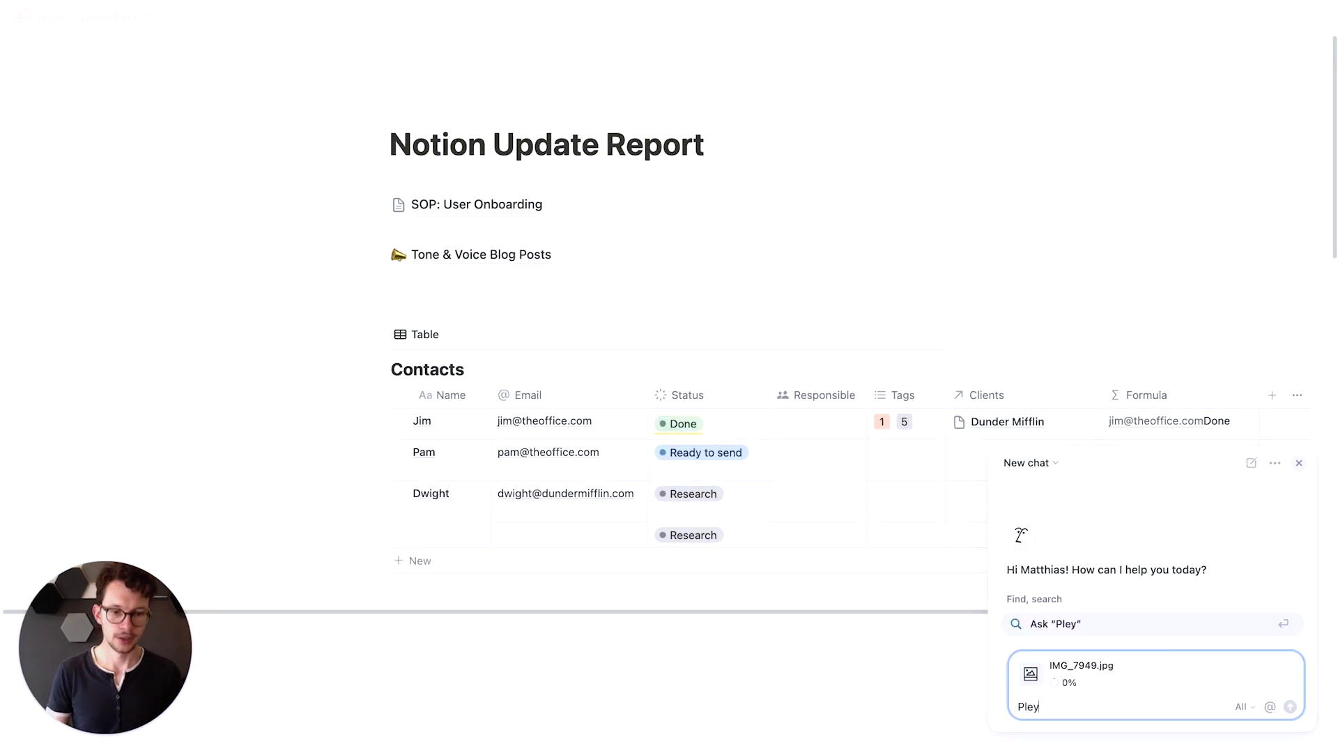
{"action": "key", "text": "BackSpace"}
{"action": "key", "text": "BackSpace"}
{"action": "type", "text": "ase desc"}
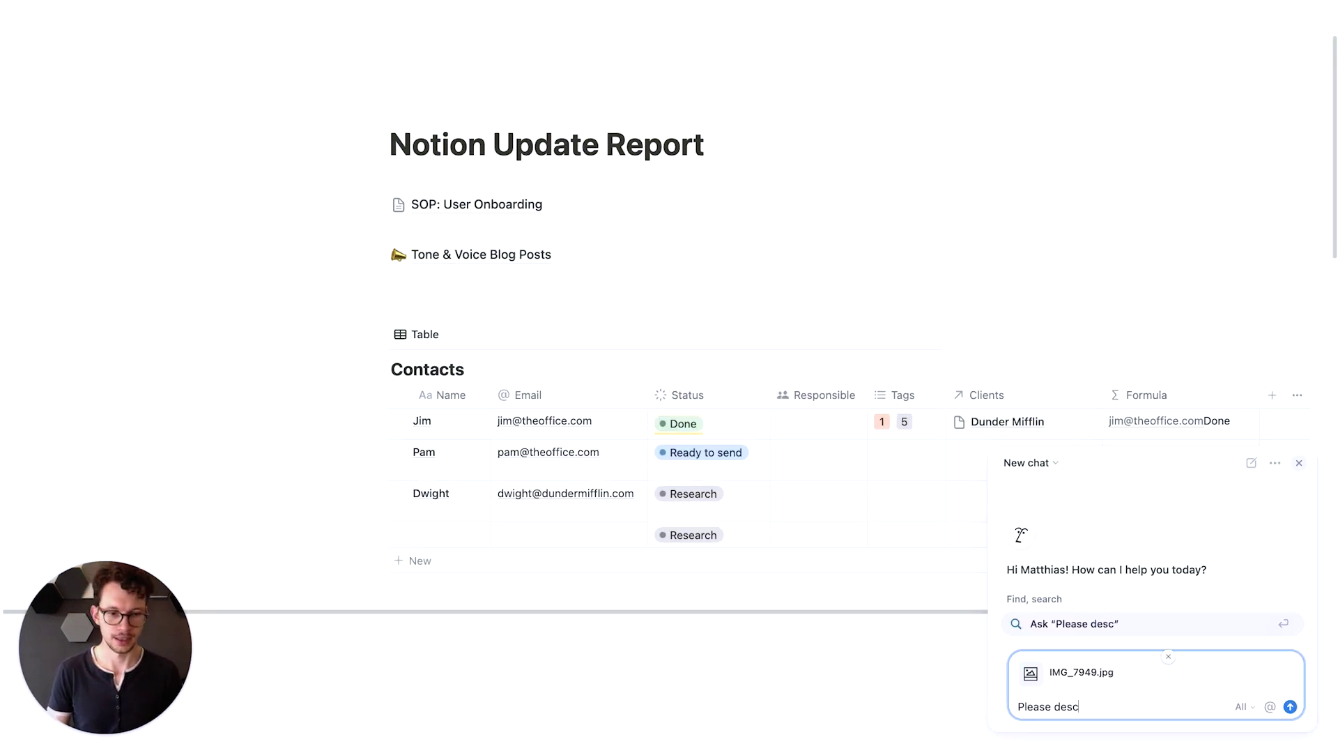
{"action": "type", "text": "ribe the image"}
{"action": "key", "text": "Return"}
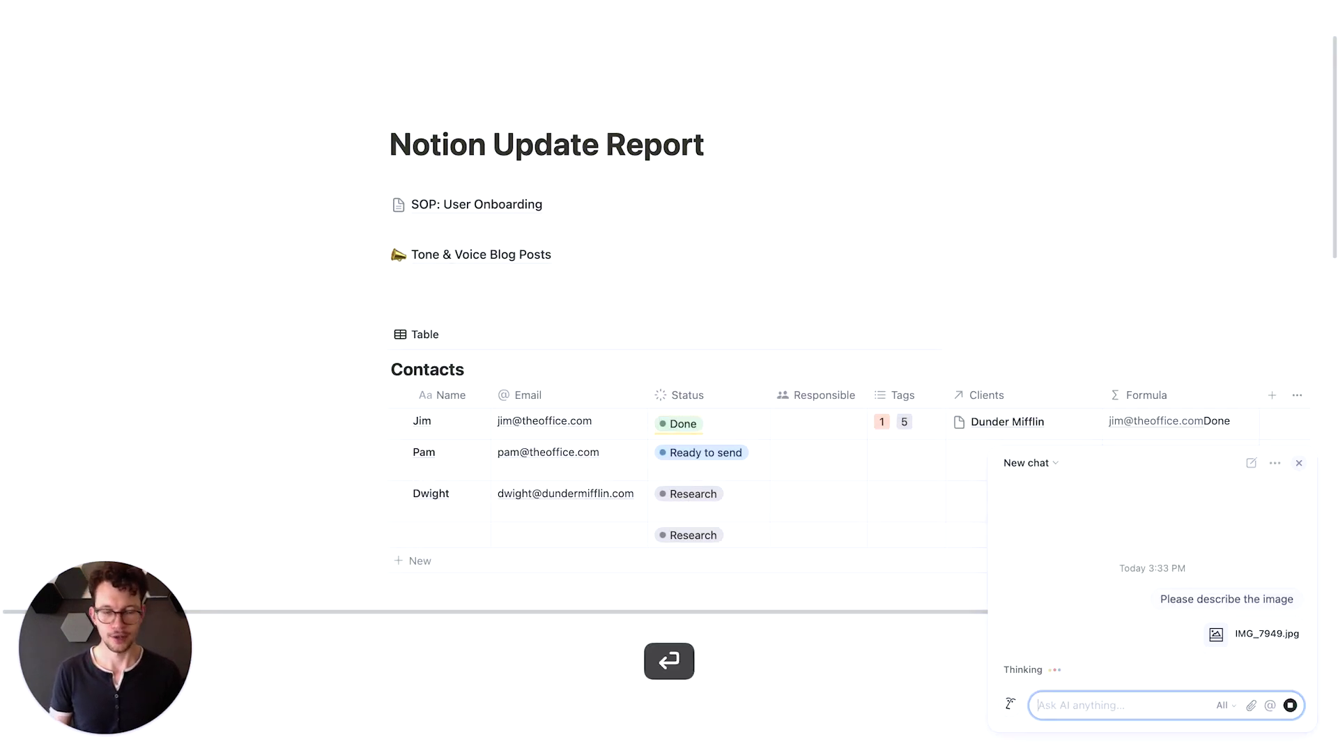